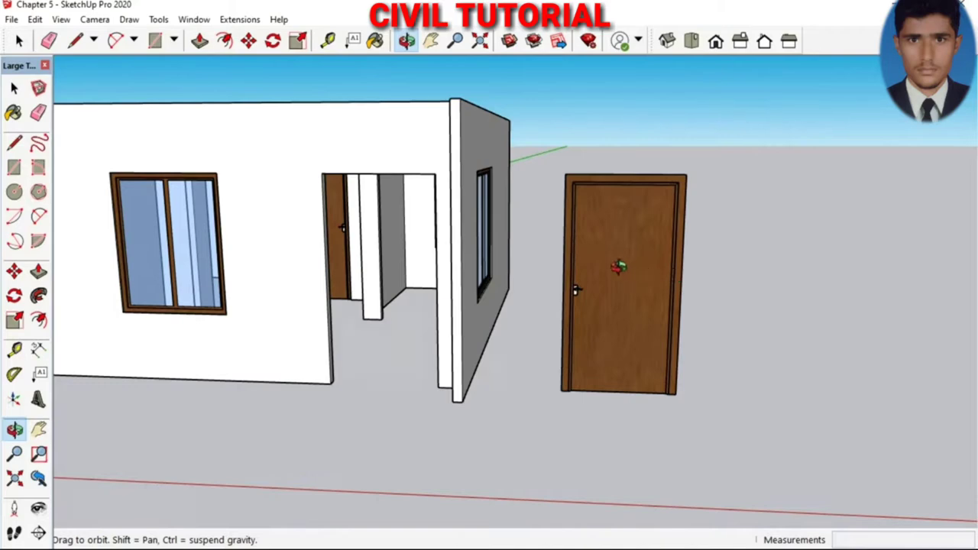
Draw a rectangle across the upper half of the wooden door's face.
mouse_move(619, 266)
mouse_down()
mouse_move(683, 249)
mouse_move(659, 290)
mouse_up()
scroll(660, 290, up, 2)
scroll(657, 296, up, 2)
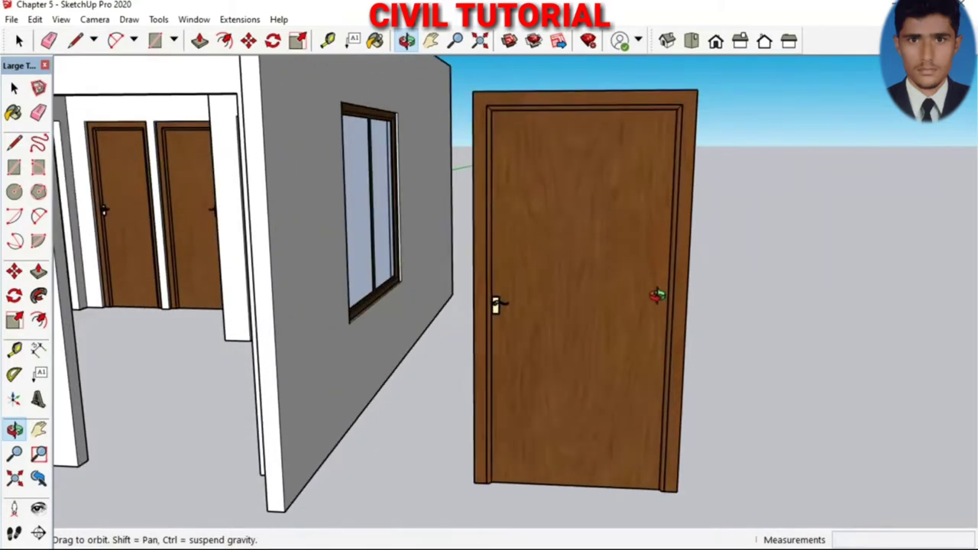
scroll(624, 234, down, 3)
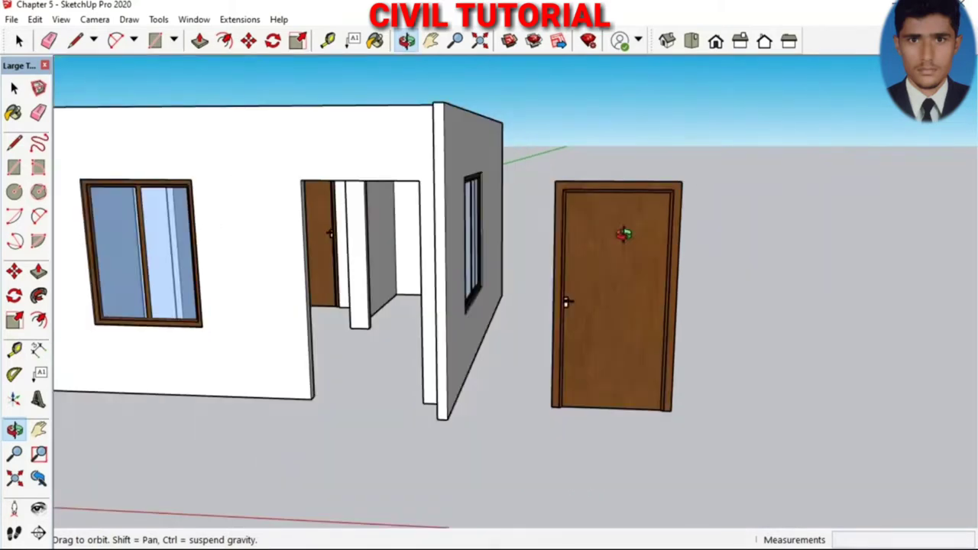
mouse_move(637, 217)
mouse_down()
mouse_move(627, 240)
mouse_move(644, 336)
mouse_move(628, 280)
mouse_move(633, 236)
mouse_move(647, 212)
mouse_move(689, 208)
mouse_move(649, 328)
mouse_up()
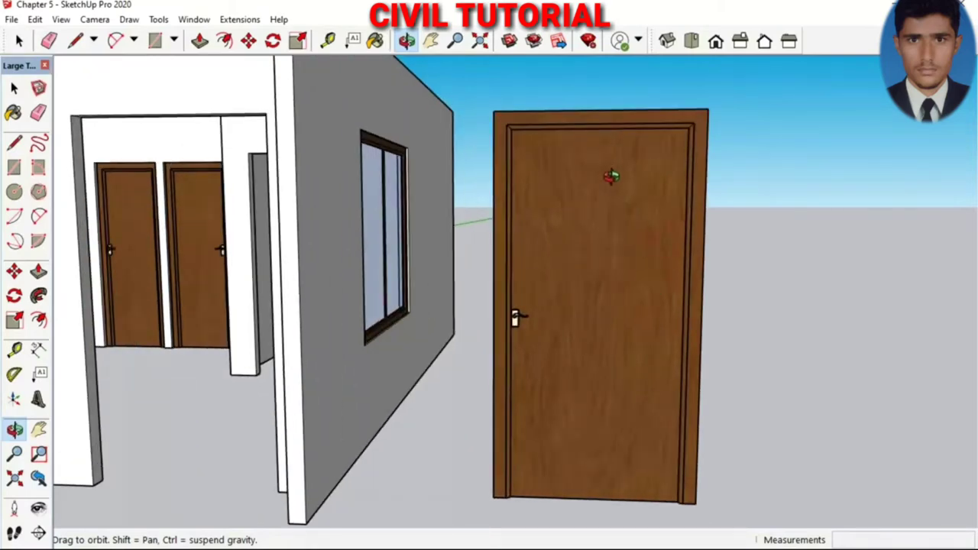
drag(611, 174, 624, 173)
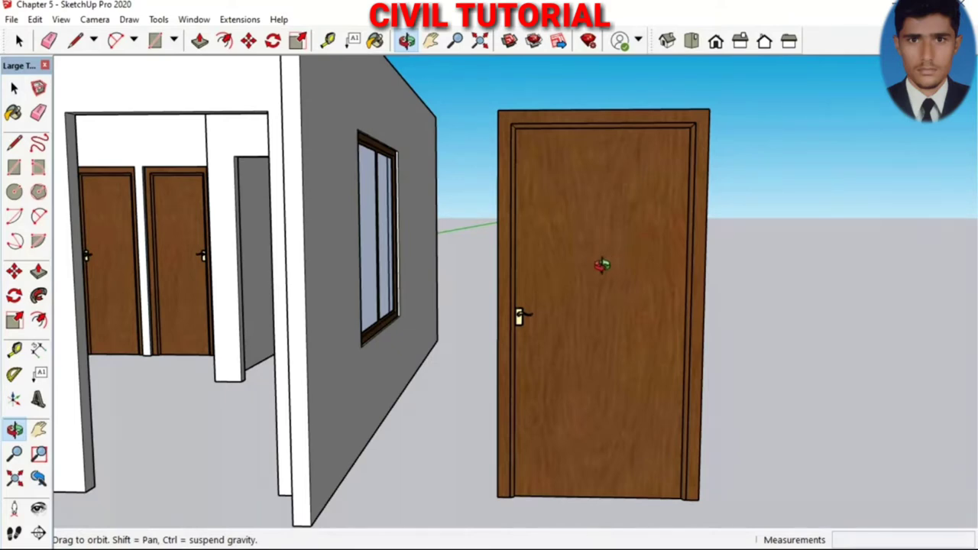
click(154, 39)
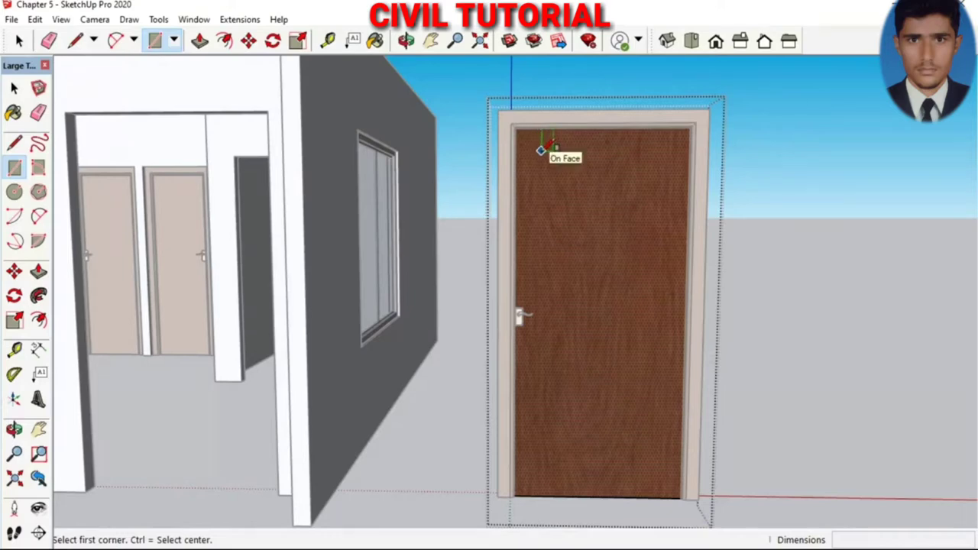
click(541, 151)
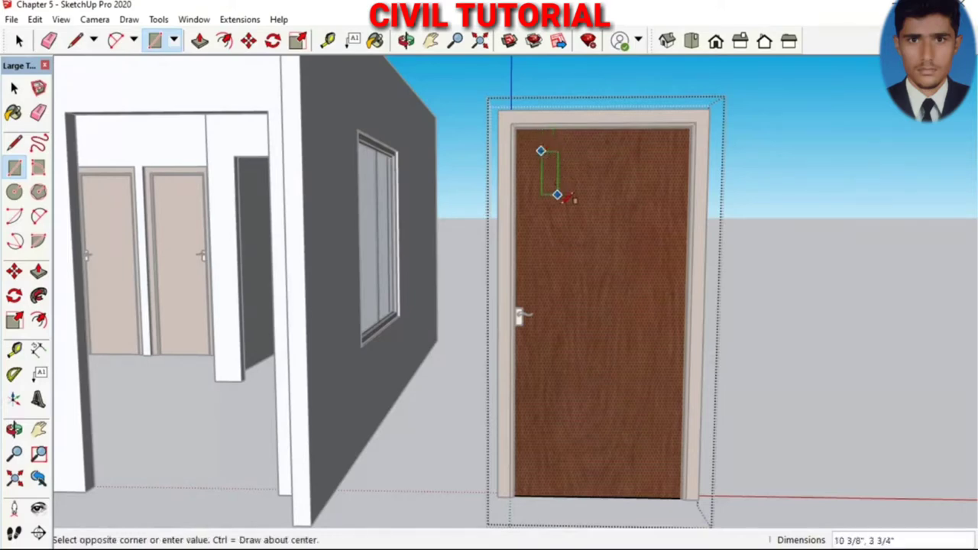
click(665, 303)
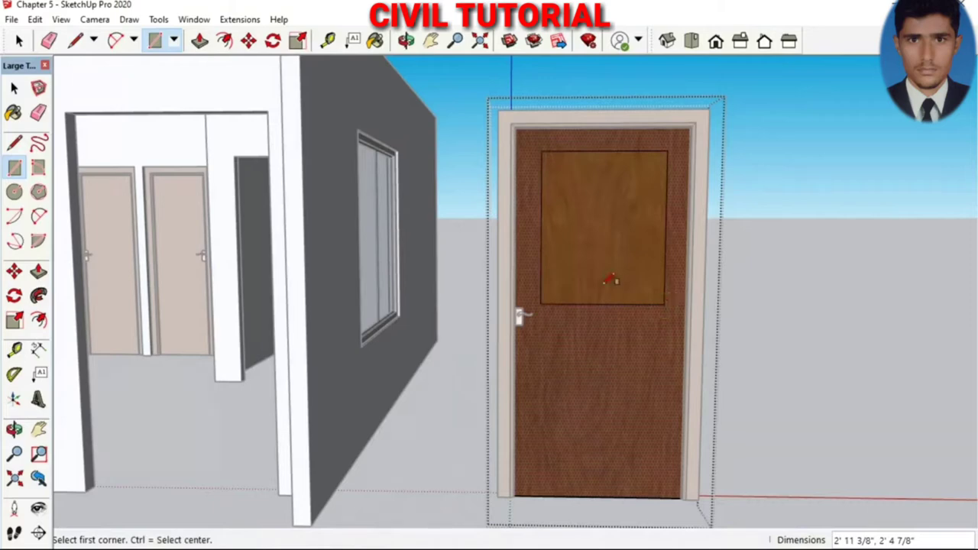
Push the rectangular panel 1 inch into the door to recess it.
key(p)
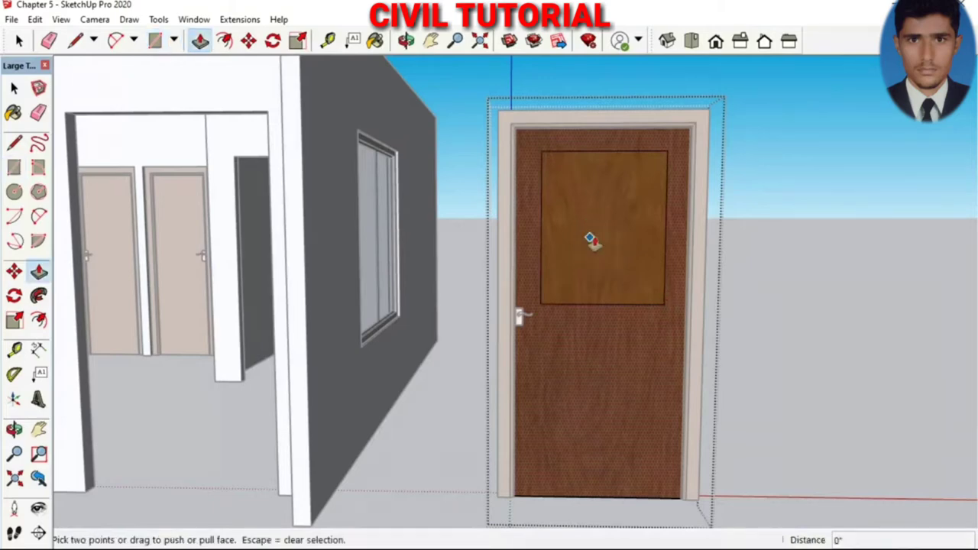
click(620, 211)
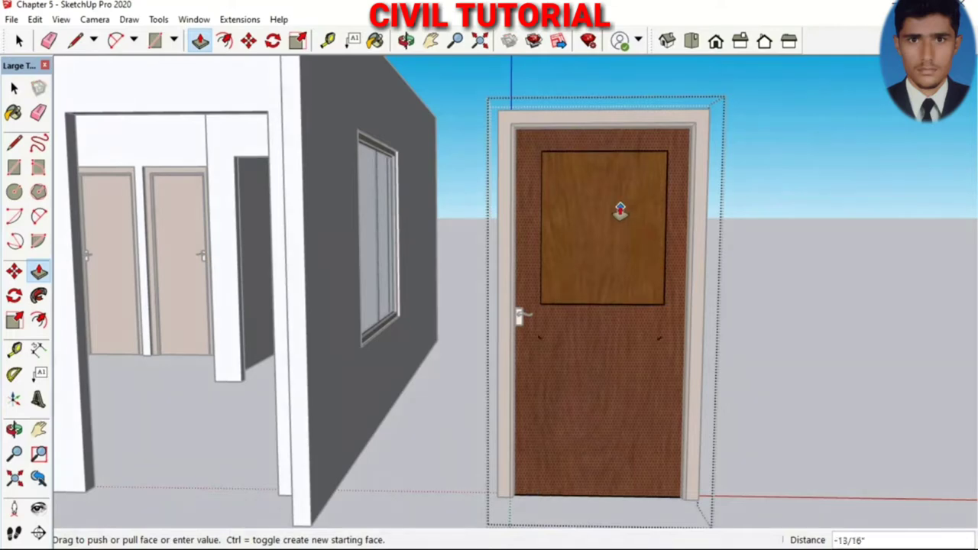
scroll(621, 211, up, 3)
text(1)
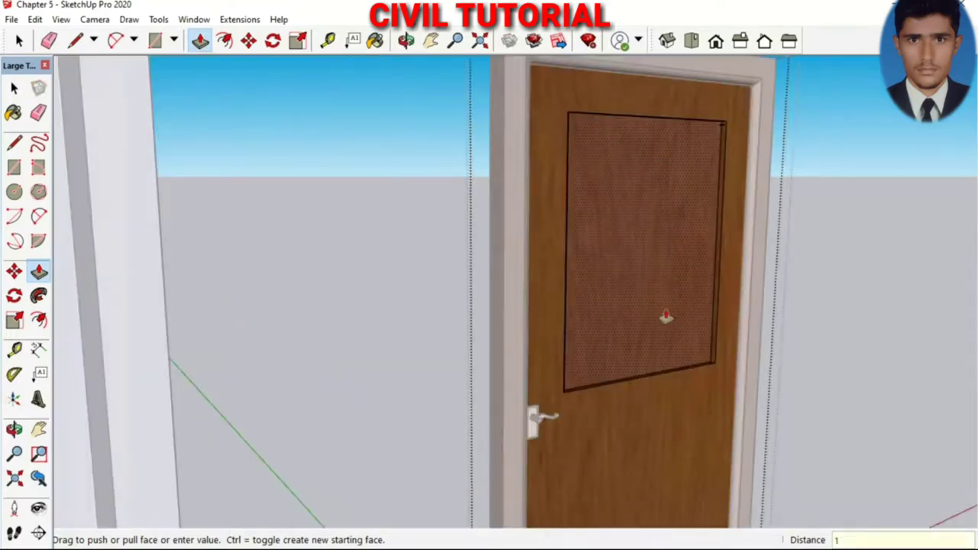
key(Return)
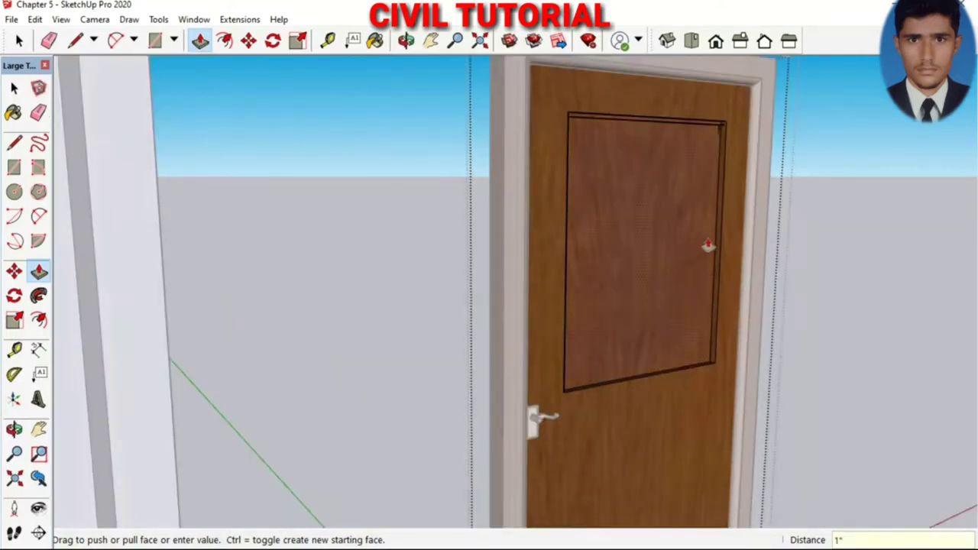
scroll(711, 191, up, 2)
scroll(712, 192, up, 1)
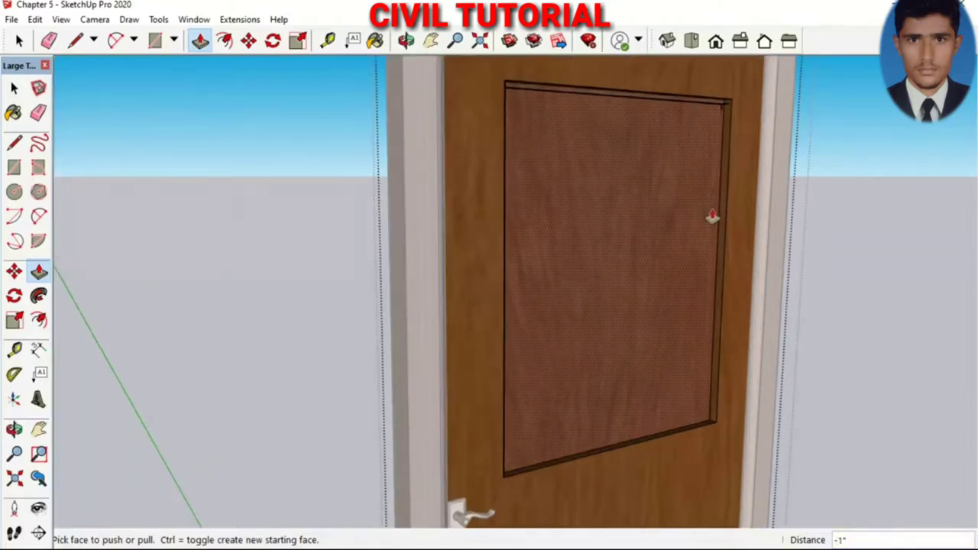
Shift the recessed panel's right and bottom edges 1 inch inward.
key(m)
click(711, 253)
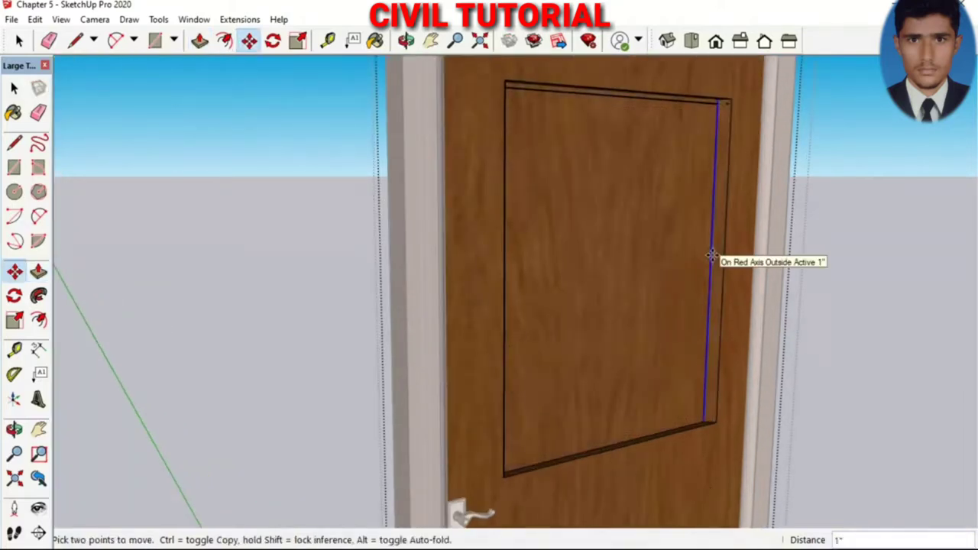
key(Return)
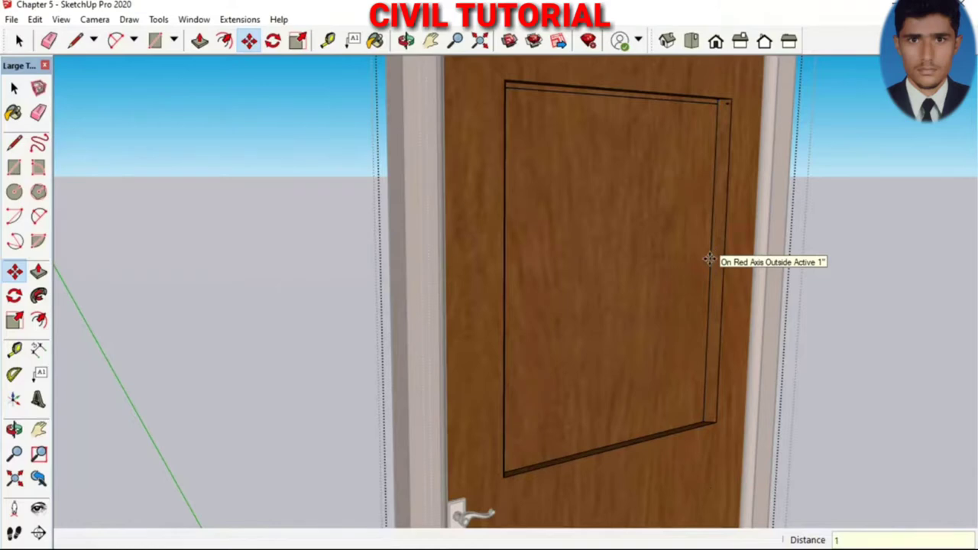
click(627, 391)
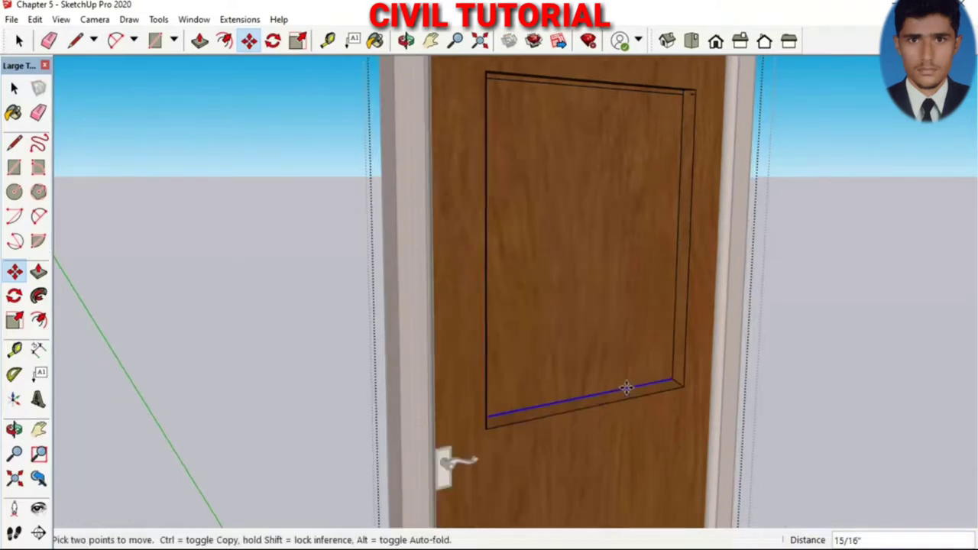
text(1)
key(Return)
Shift the panel's top and left edges 1 inch inward to complete the bevel.
key(o)
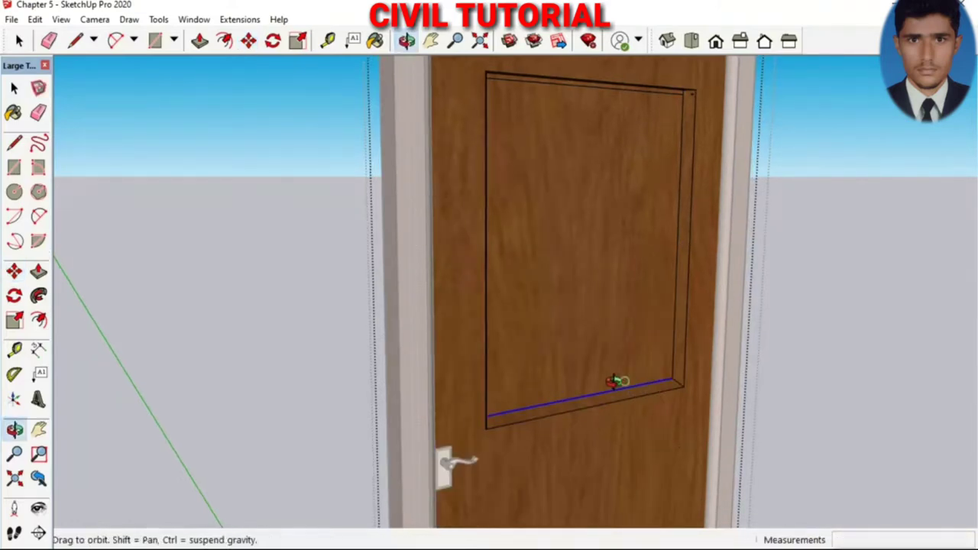
mouse_move(622, 378)
mouse_down()
mouse_move(465, 360)
mouse_move(410, 331)
mouse_up()
drag(489, 303, 476, 303)
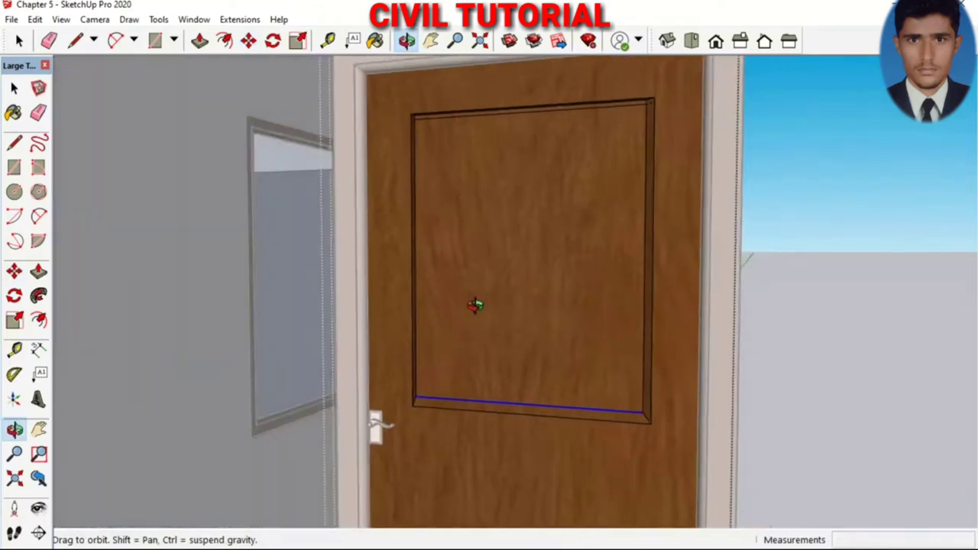
scroll(433, 289, up, 2)
scroll(432, 288, up, 1)
scroll(421, 288, up, 2)
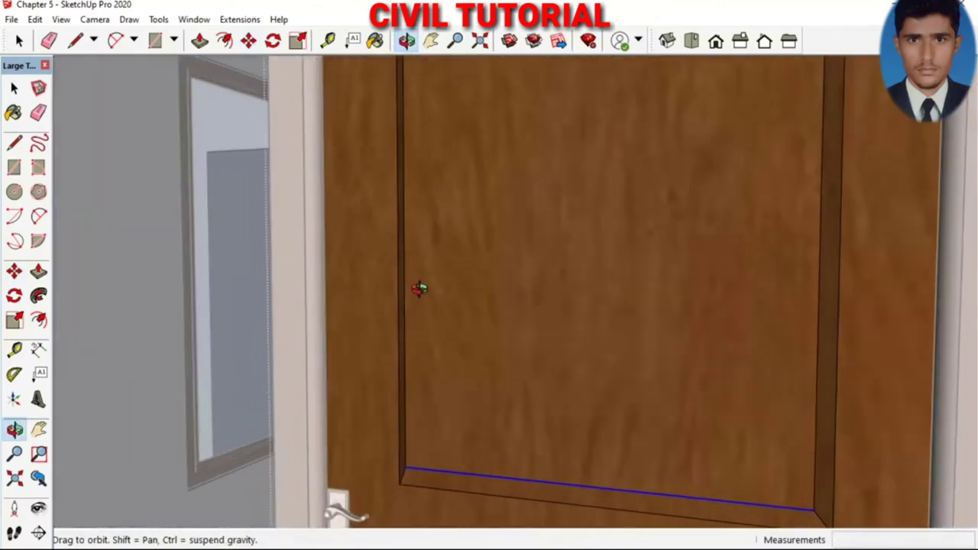
scroll(448, 227, down, 3)
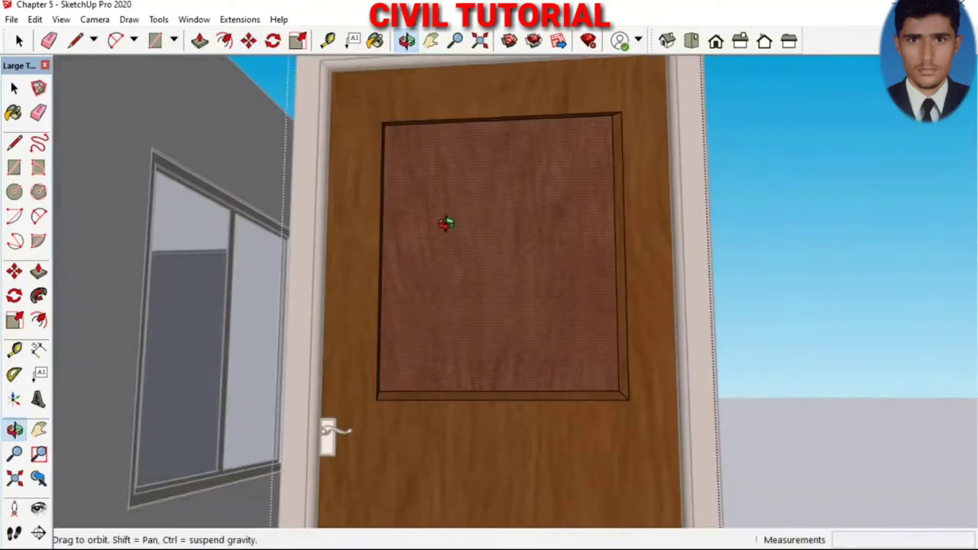
key(m)
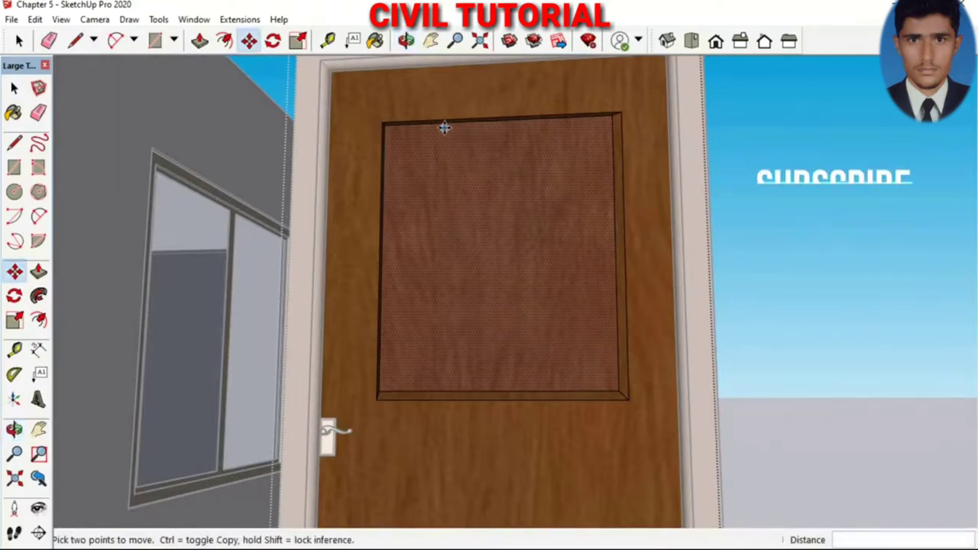
click(444, 126)
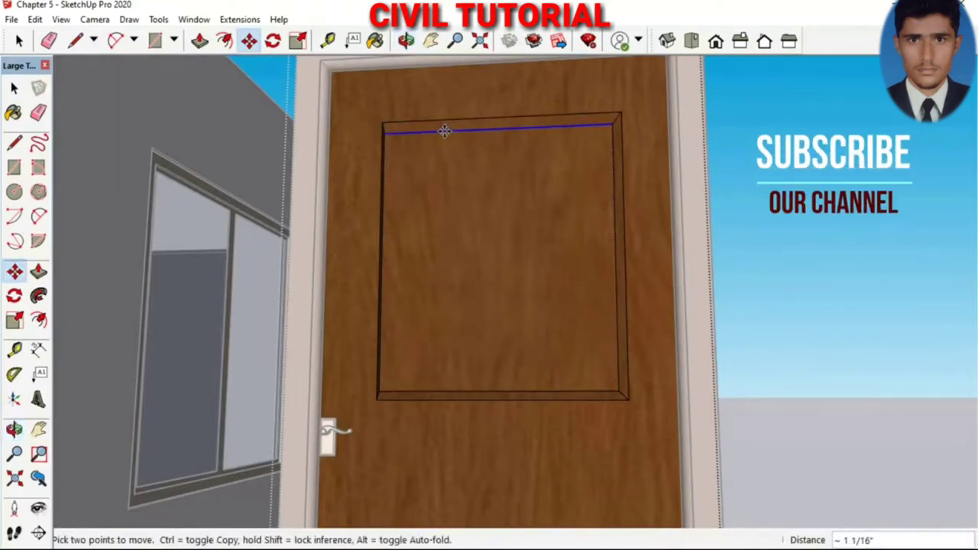
text(1)
key(Return)
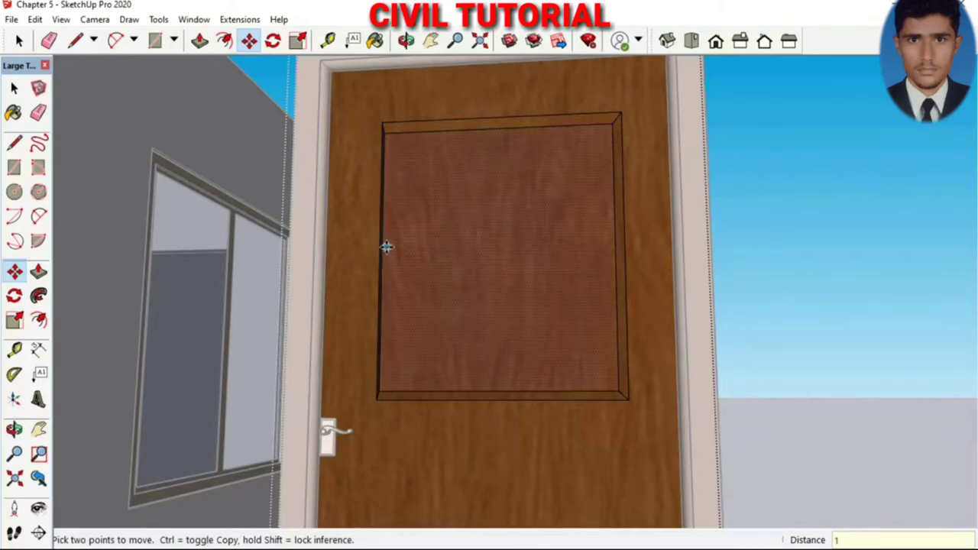
click(384, 247)
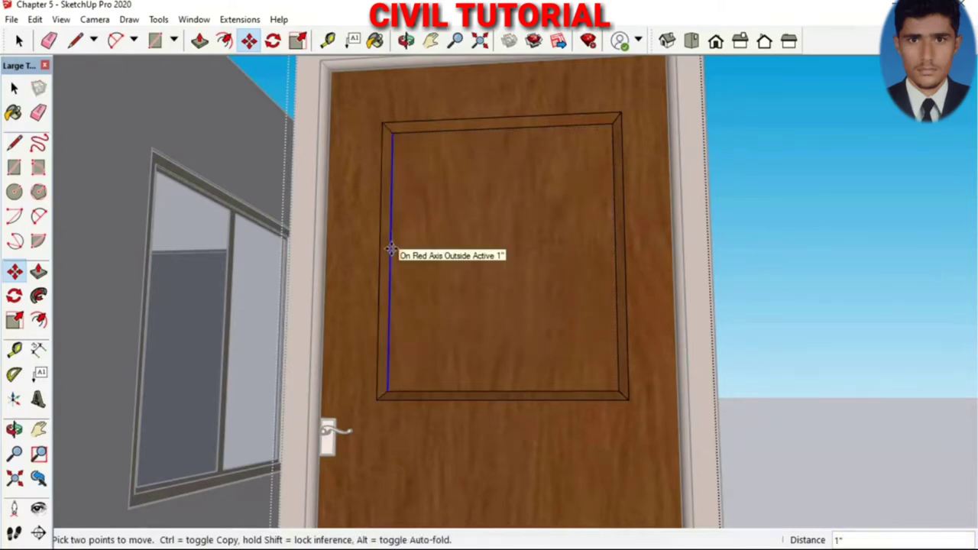
key(Return)
Window-select the whole bevelled upper panel.
key(space)
scroll(428, 115, down, 3)
mouse_move(428, 115)
mouse_down()
mouse_move(463, 303)
mouse_move(587, 300)
mouse_up()
Copy the bevelled panel from its lower-right corner down into the door's lower half.
scroll(519, 175, down, 2)
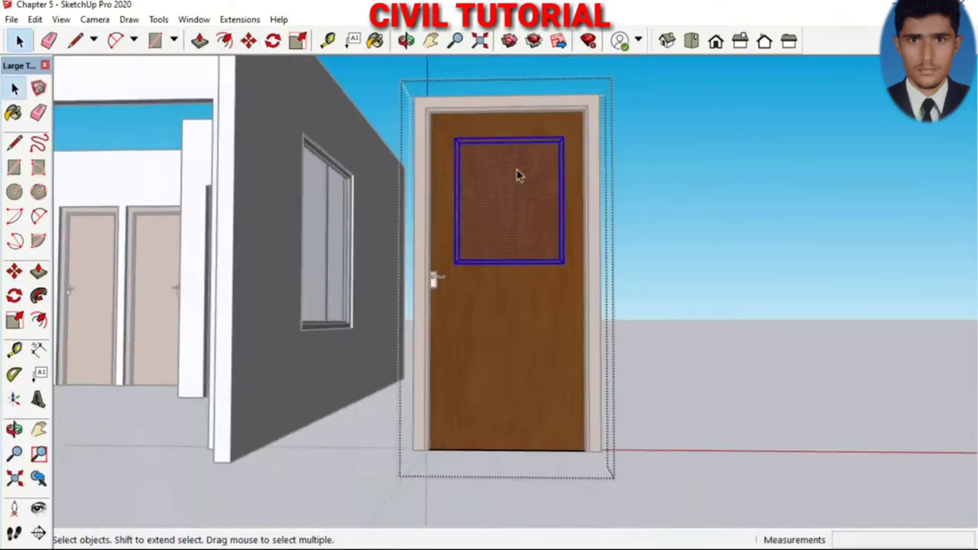
scroll(527, 230, down, 2)
scroll(539, 313, up, 2)
scroll(526, 325, up, 2)
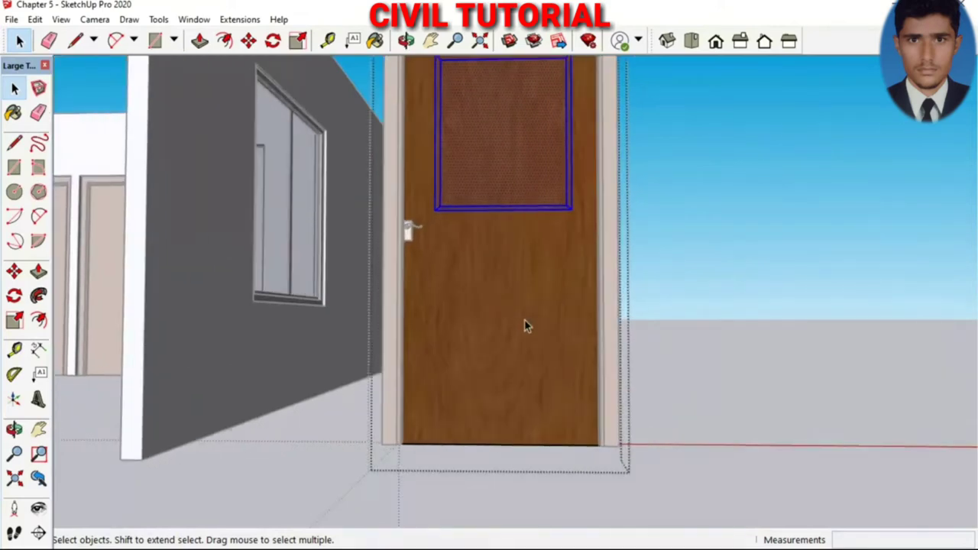
scroll(538, 282, down, 3)
key(m)
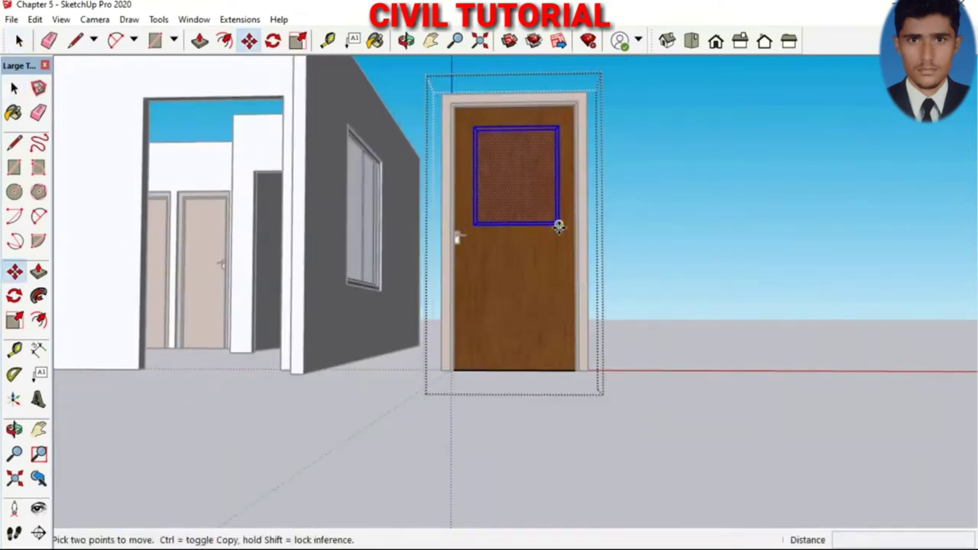
scroll(559, 227, up, 2)
scroll(559, 224, up, 1)
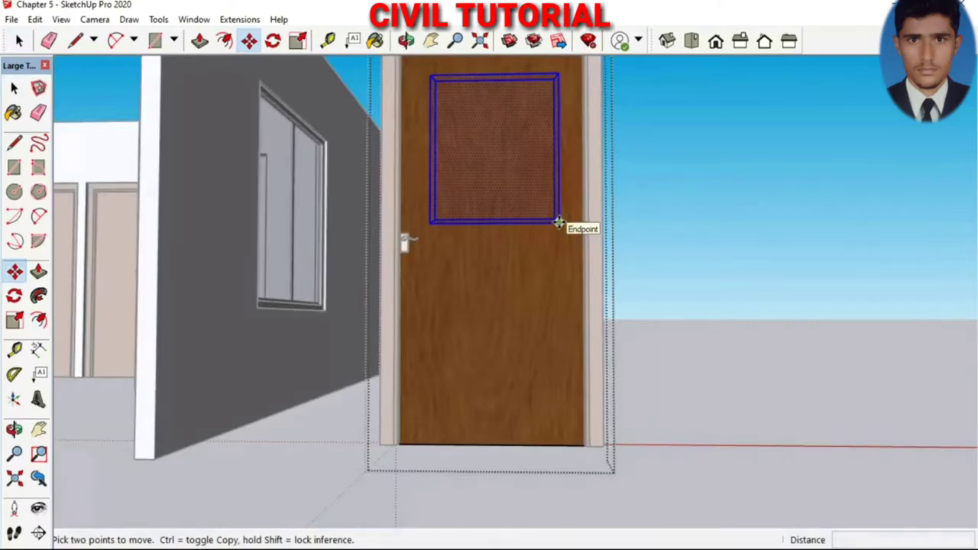
key(ctrl)
click(559, 222)
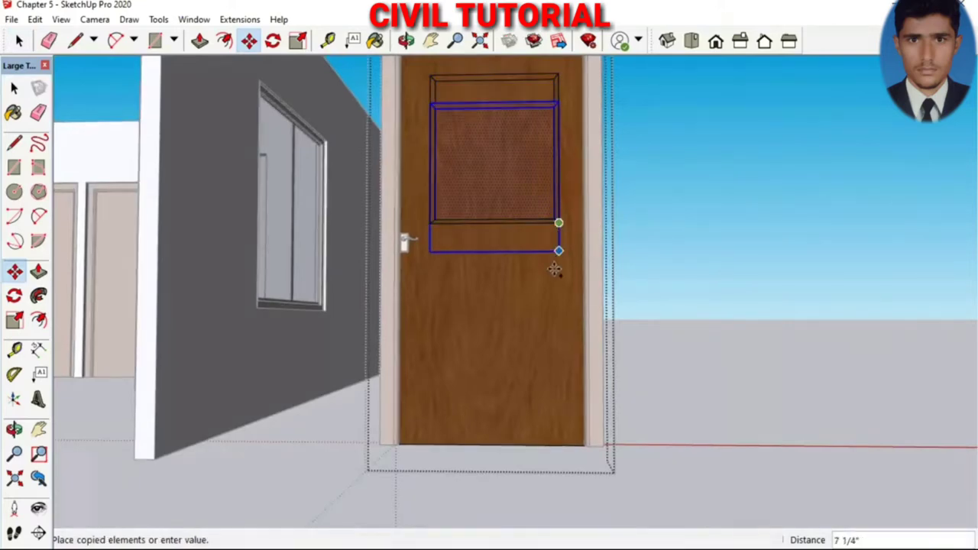
click(561, 413)
key(space)
scroll(696, 261, down, 1)
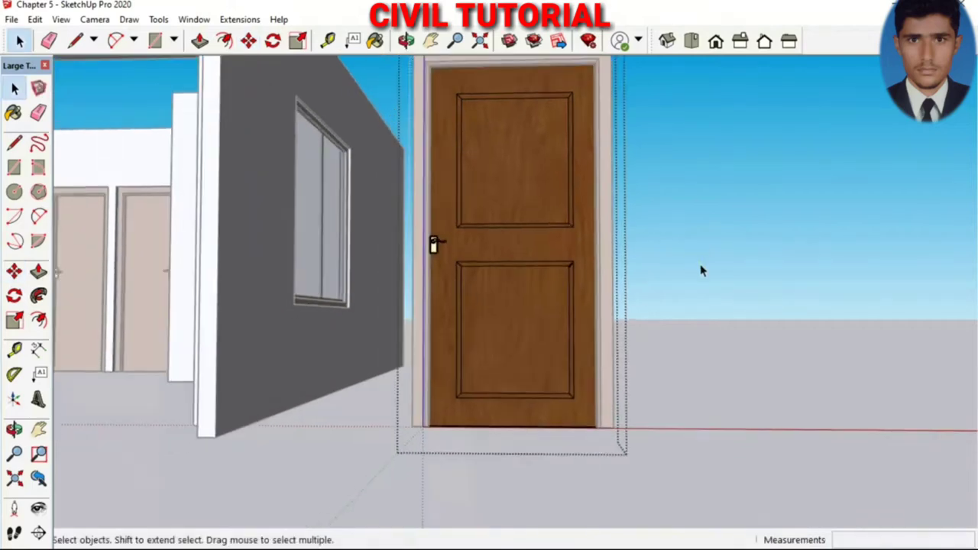
scroll(566, 272, up, 2)
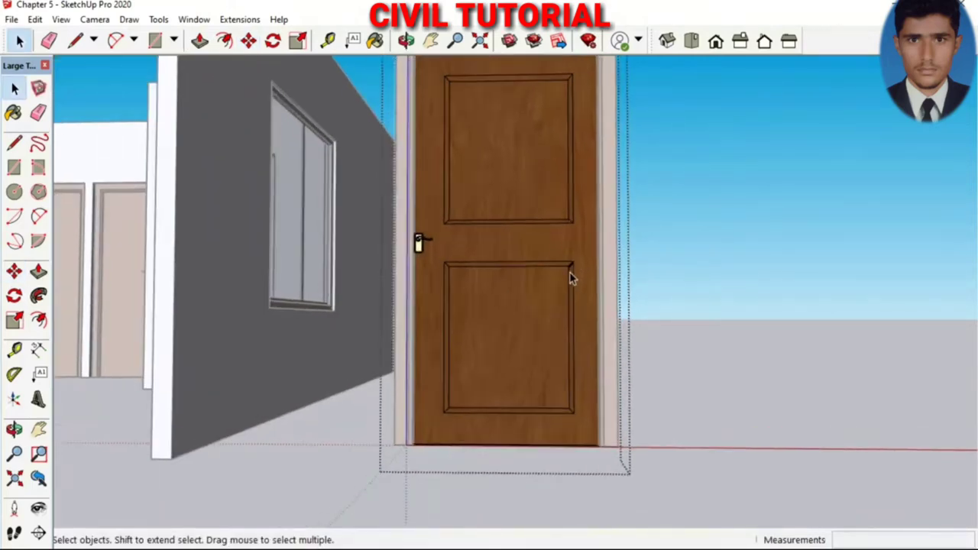
scroll(570, 272, up, 2)
scroll(563, 273, up, 2)
scroll(583, 264, up, 2)
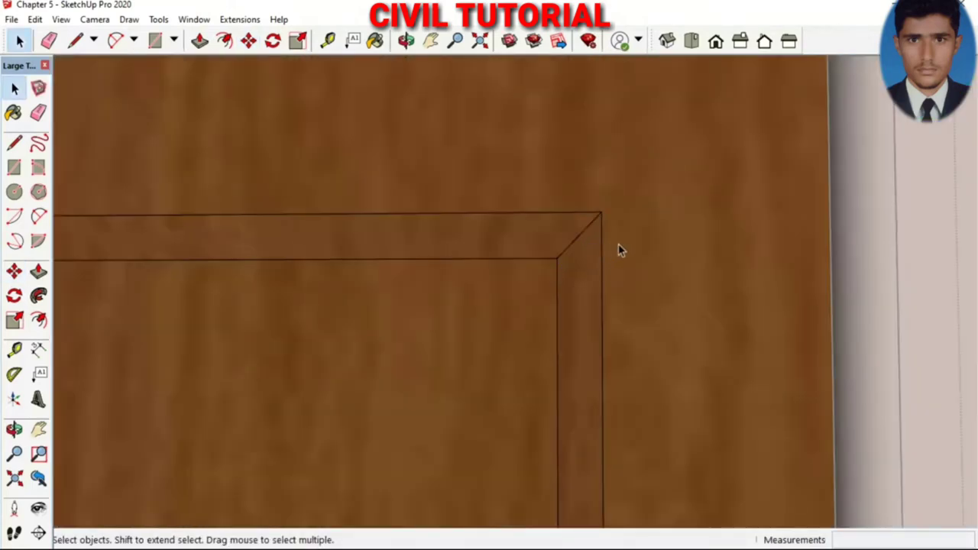
scroll(620, 248, down, 1)
scroll(617, 246, down, 2)
scroll(603, 229, down, 2)
scroll(565, 237, down, 1)
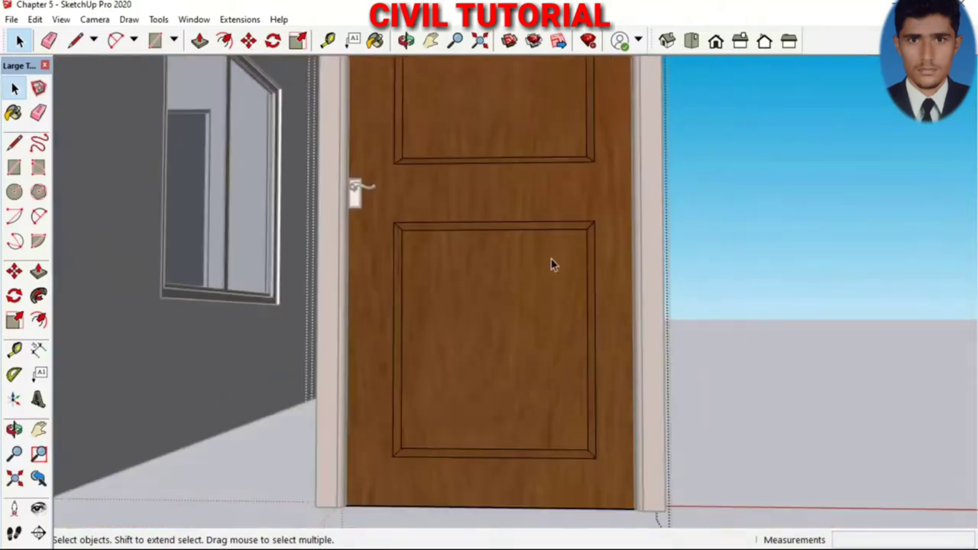
scroll(525, 354, up, 1)
scroll(489, 298, down, 1)
scroll(478, 272, down, 2)
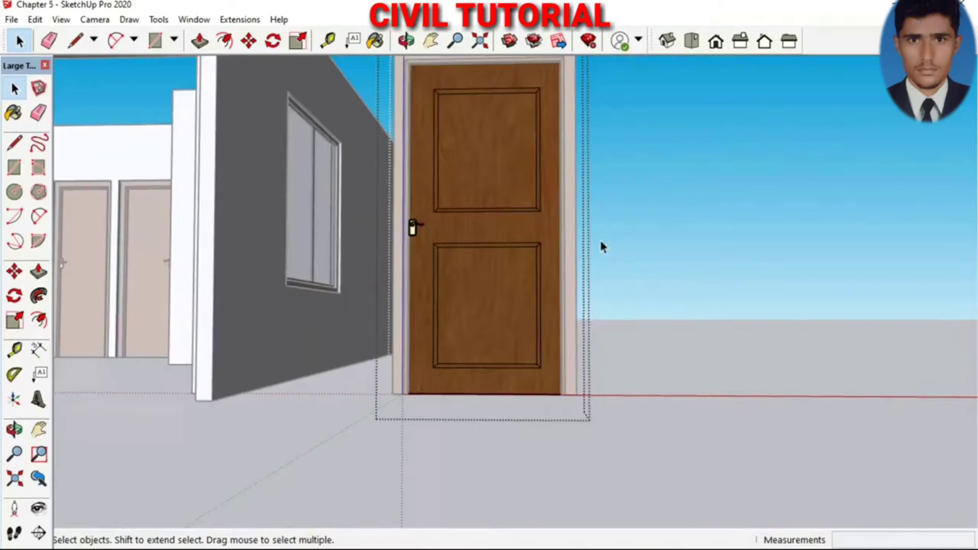
scroll(689, 255, down, 2)
scroll(690, 256, down, 2)
middle_drag(692, 258, 535, 267)
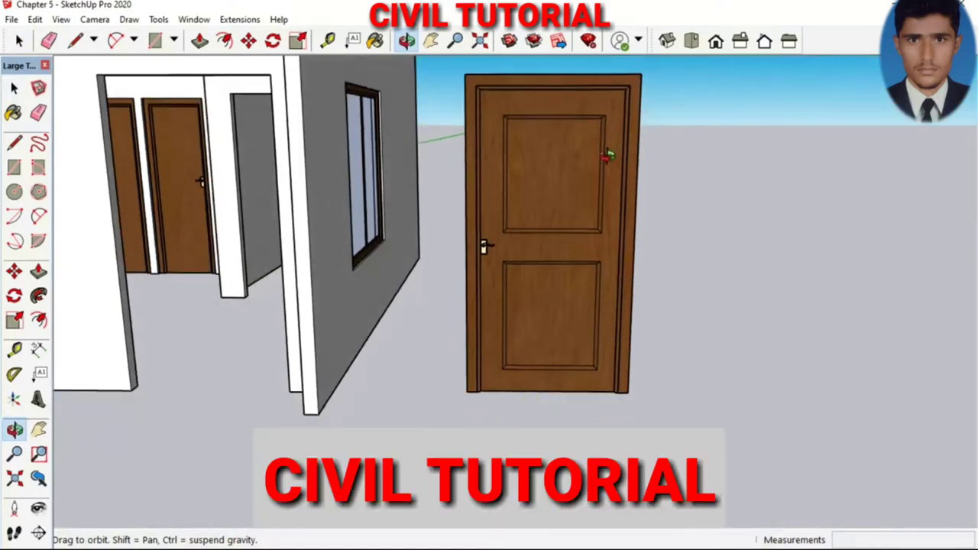
scroll(430, 327, down, 2)
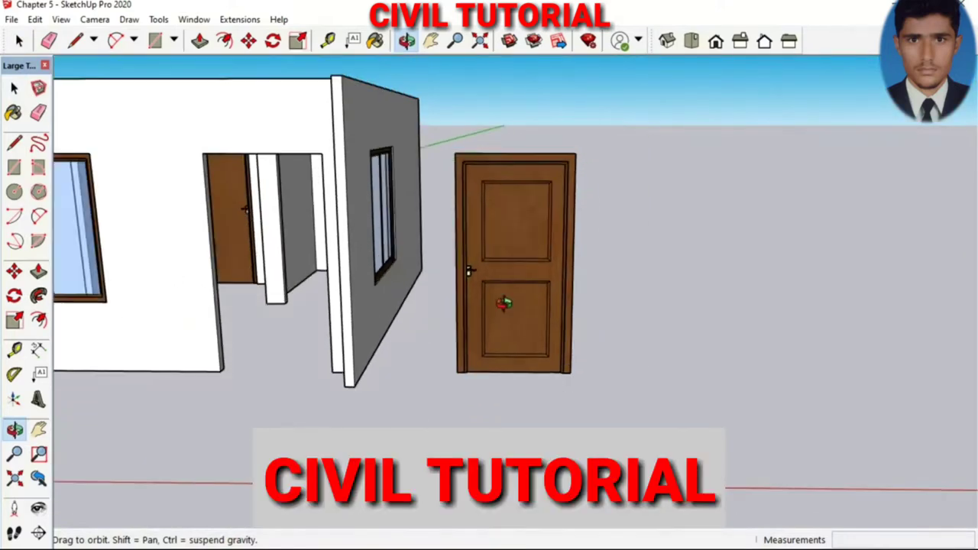
scroll(505, 268, up, 1)
scroll(504, 266, up, 2)
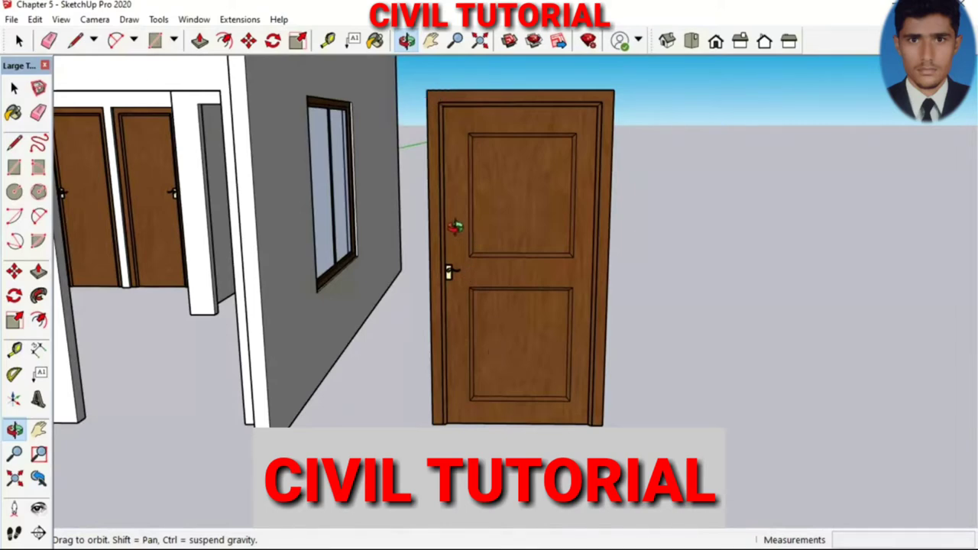
key(space)
Copy the whole wooden door and place the copy just right of the original.
drag(410, 84, 631, 426)
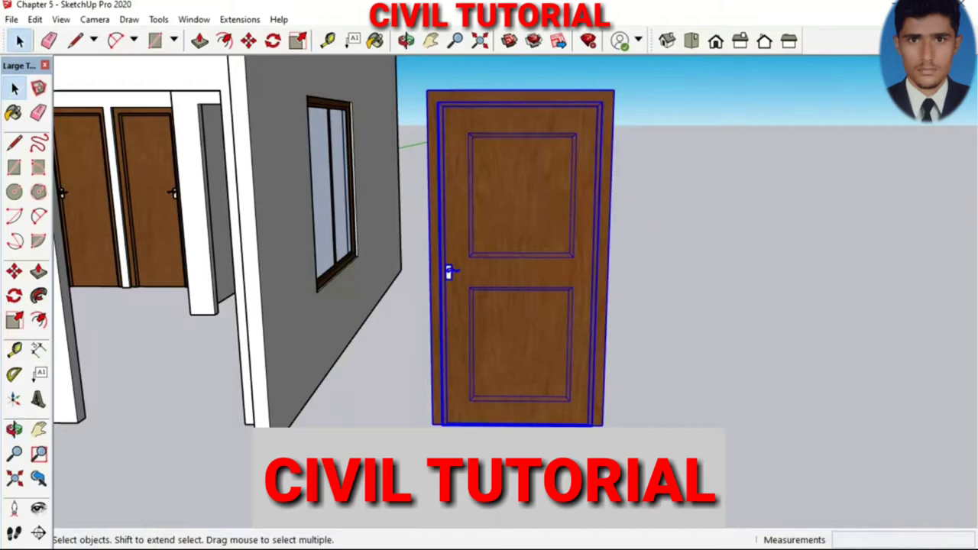
key(m)
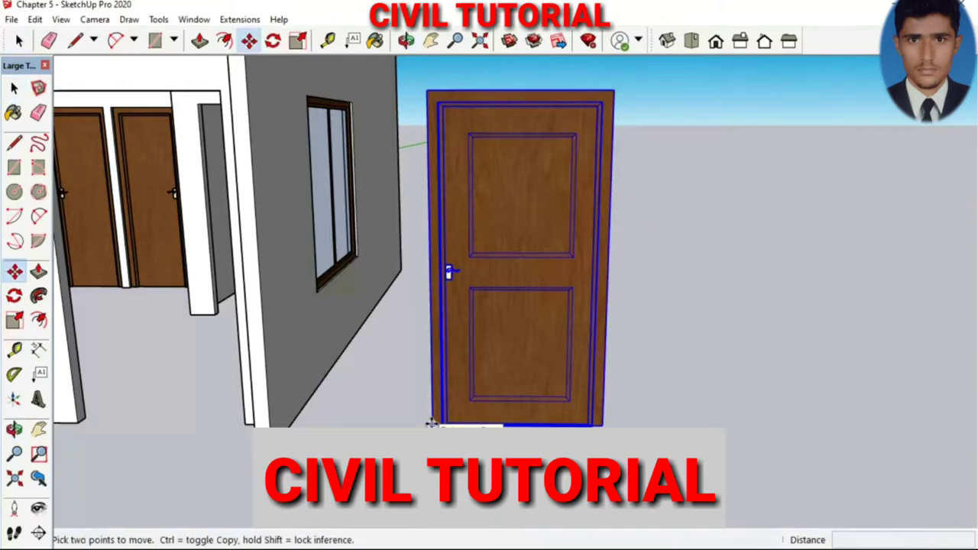
key(ctrl)
click(432, 424)
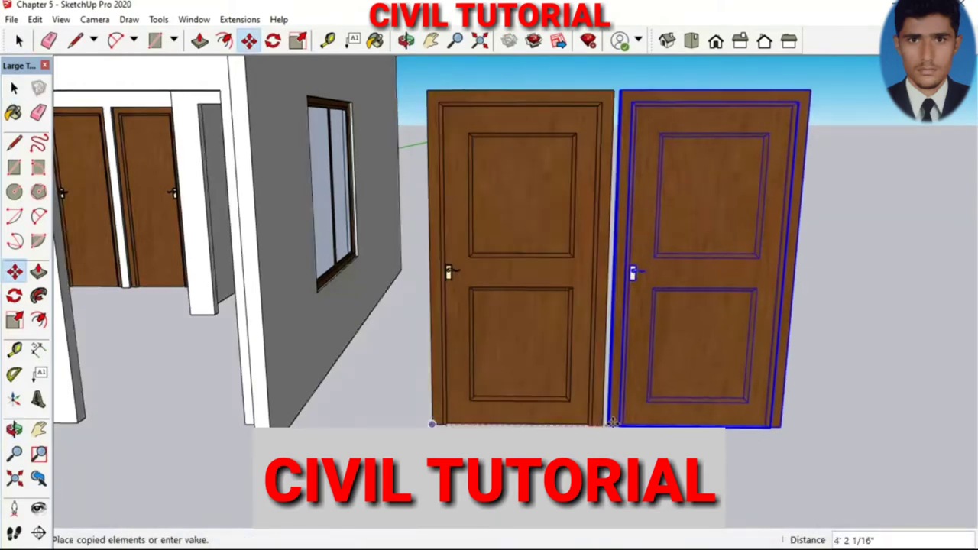
click(624, 425)
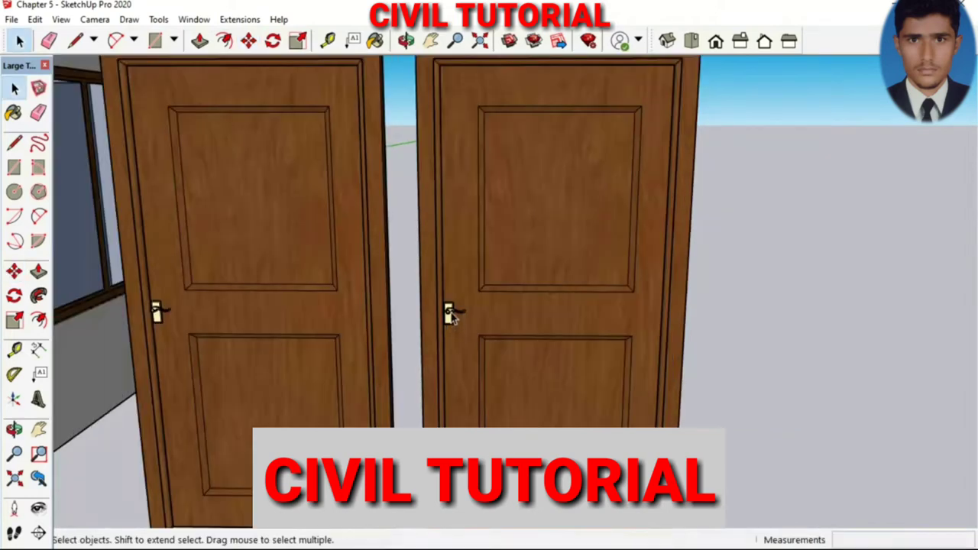
Open the copied door on the right for editing.
click(457, 336)
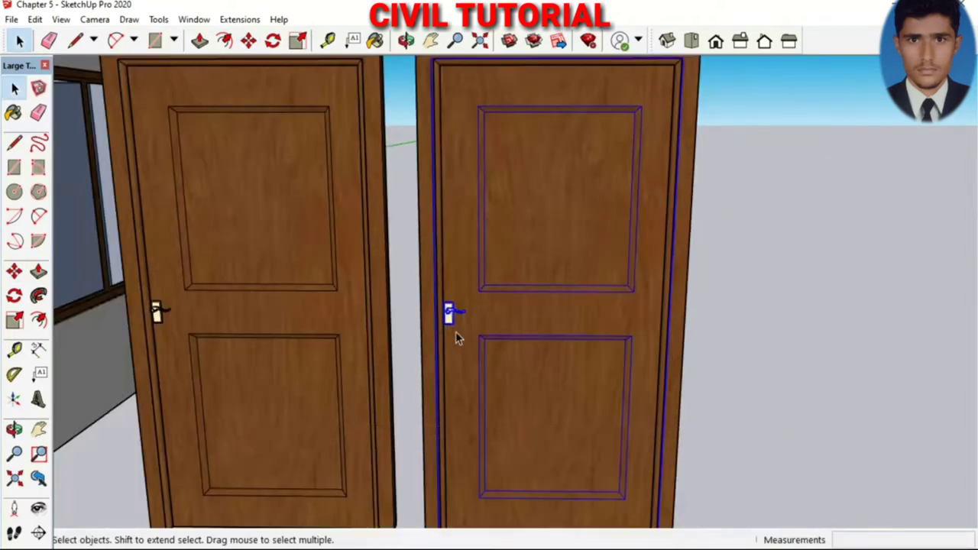
double_click(457, 336)
click(451, 315)
Move the handle to the copied door's right edge and rotate it 180 degrees.
key(m)
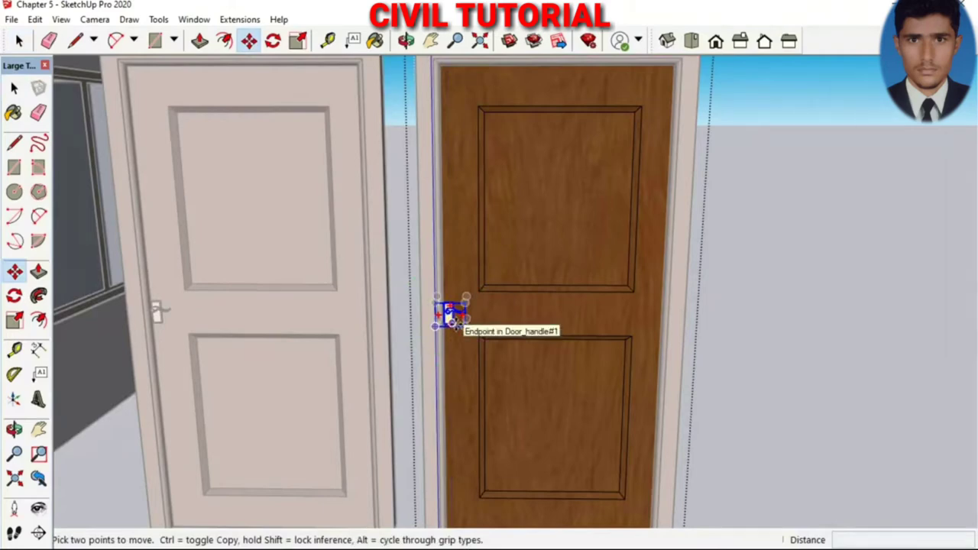
click(452, 321)
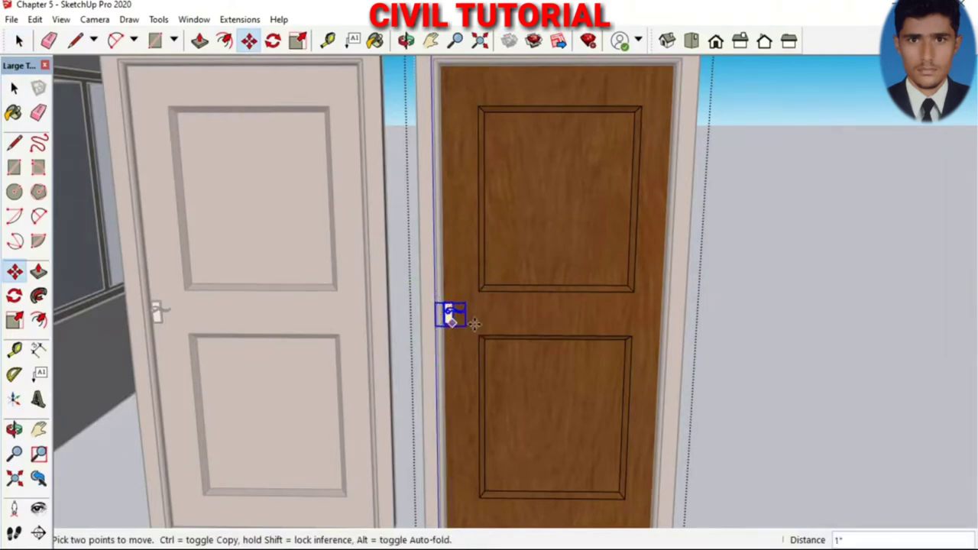
click(655, 325)
scroll(655, 325, up, 5)
key(q)
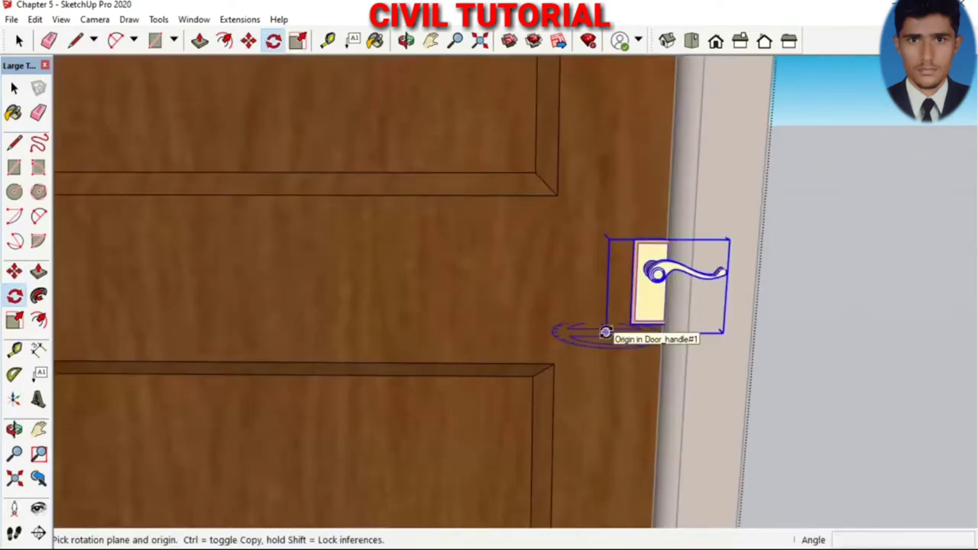
click(605, 333)
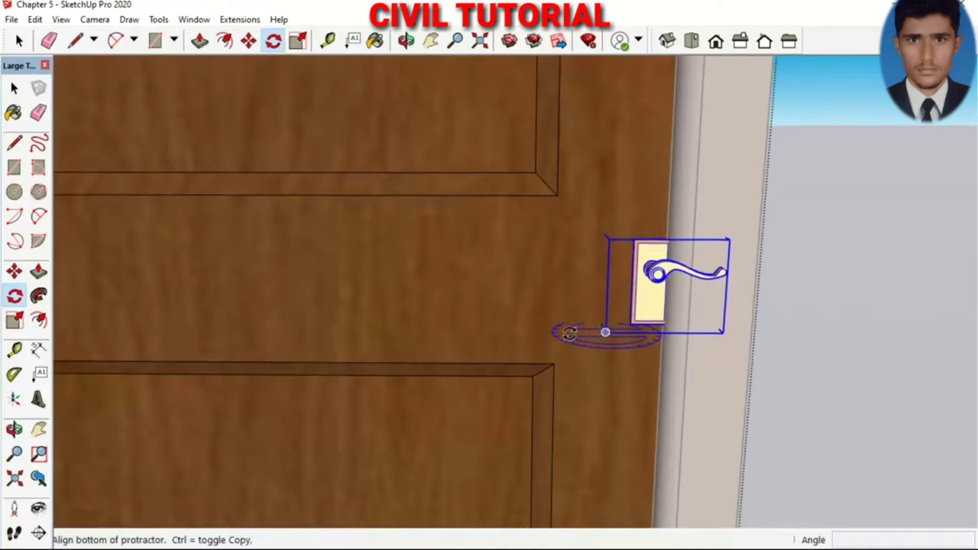
click(707, 334)
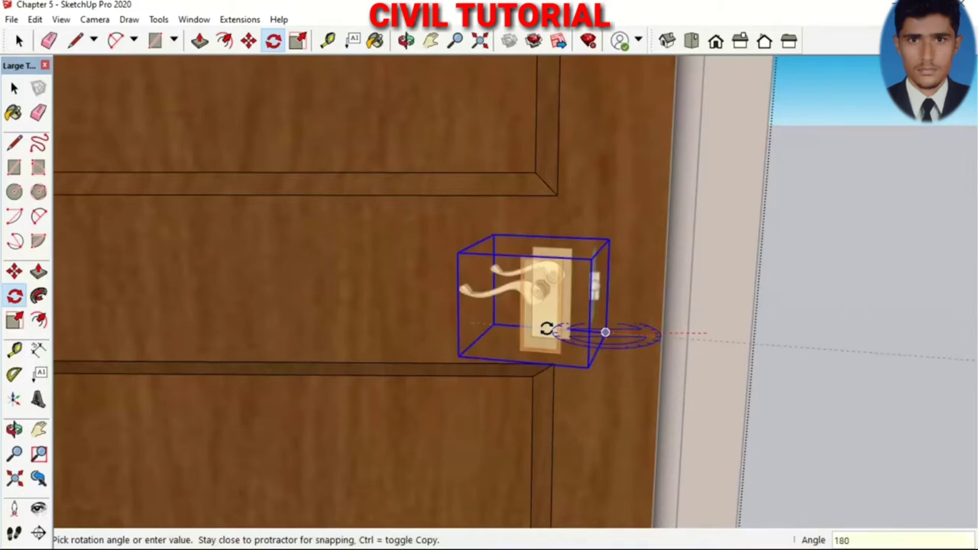
click(545, 329)
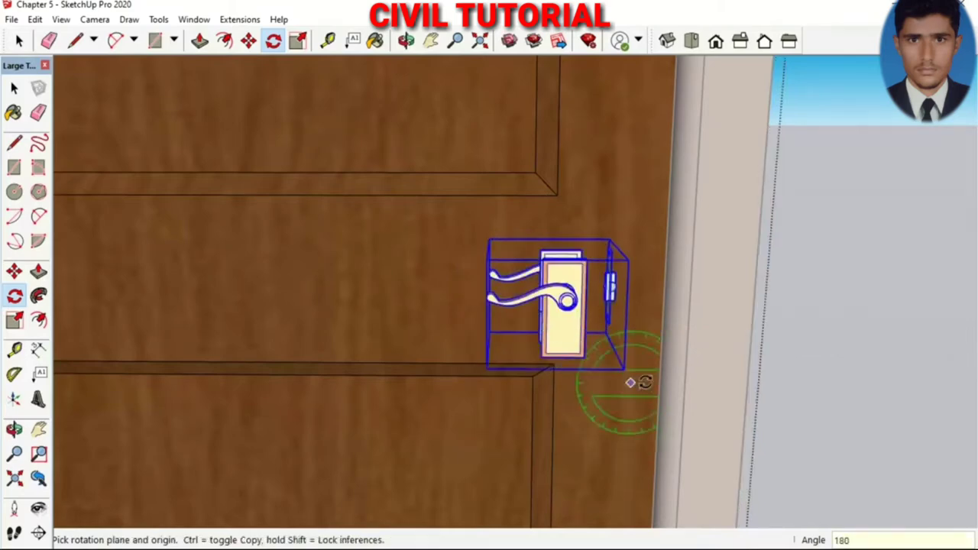
Seat the turned handle flush against the door face.
scroll(658, 388, up, 2)
scroll(657, 388, up, 2)
mouse_move(540, 392)
middle_down()
mouse_move(513, 404)
mouse_move(421, 353)
middle_up()
mouse_move(421, 353)
mouse_down()
mouse_move(642, 358)
mouse_move(371, 299)
mouse_move(546, 314)
mouse_up()
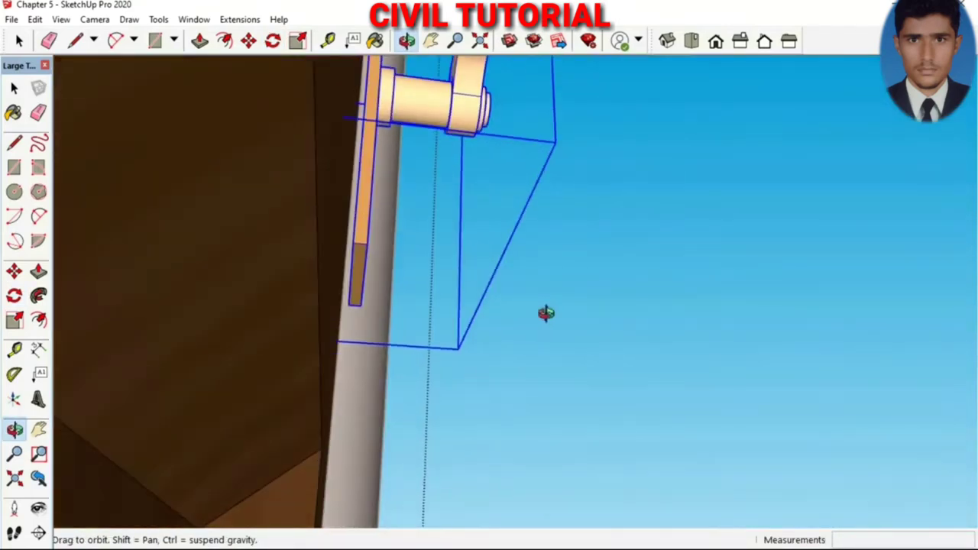
mouse_move(320, 219)
mouse_down()
mouse_move(316, 236)
mouse_move(350, 220)
mouse_move(325, 217)
mouse_move(336, 236)
mouse_up()
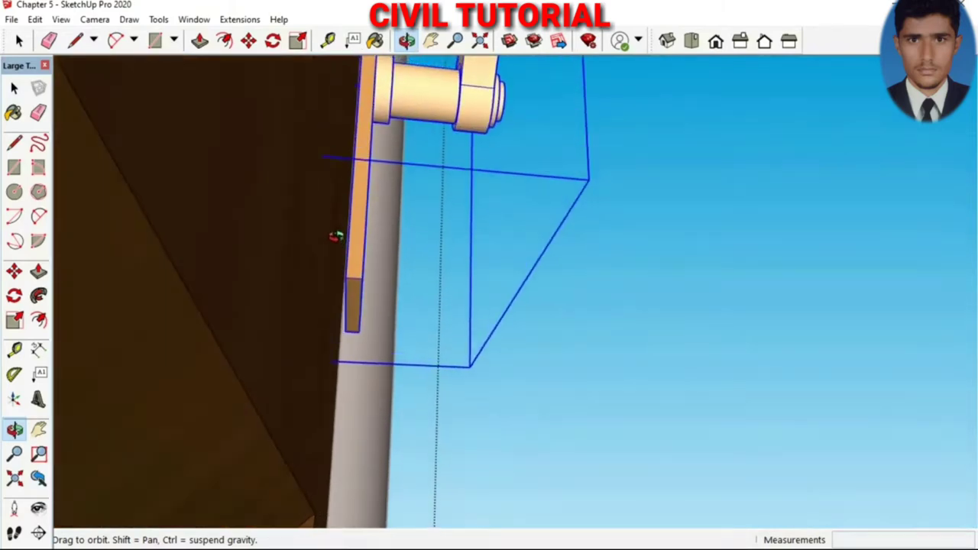
key(m)
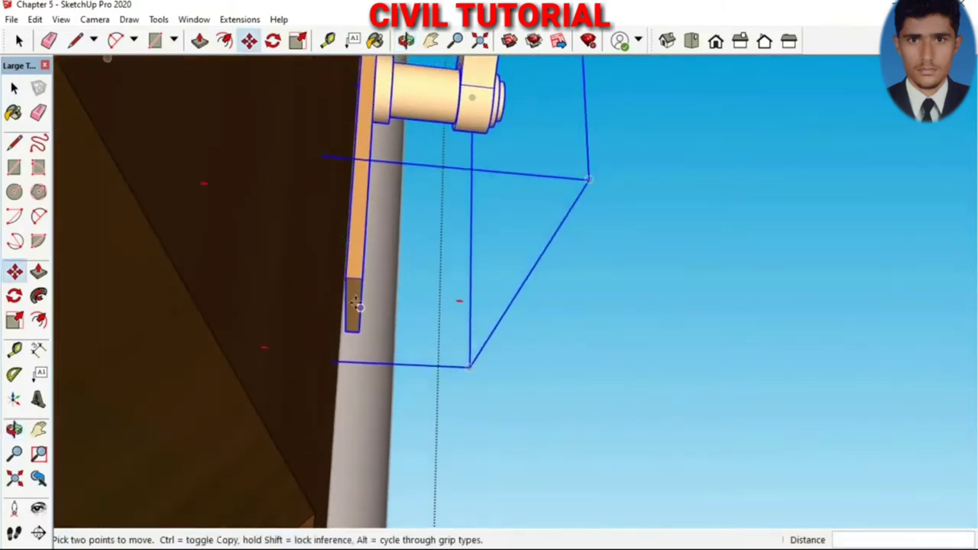
click(344, 275)
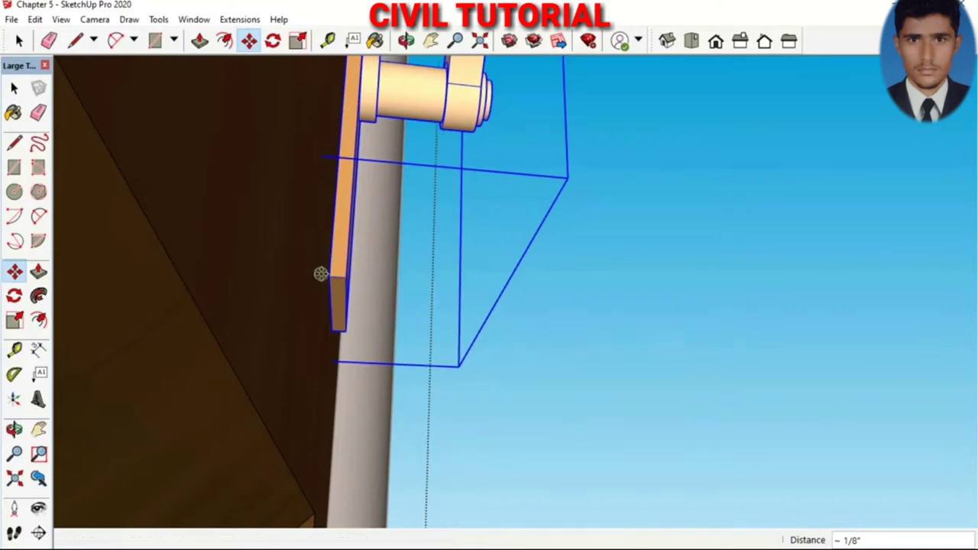
click(322, 273)
Shift the handle about 4 9/16 inches closer to the door's outer edge.
mouse_move(447, 344)
middle_down()
mouse_move(557, 239)
mouse_move(443, 256)
mouse_move(380, 285)
middle_up()
scroll(581, 236, up, 1)
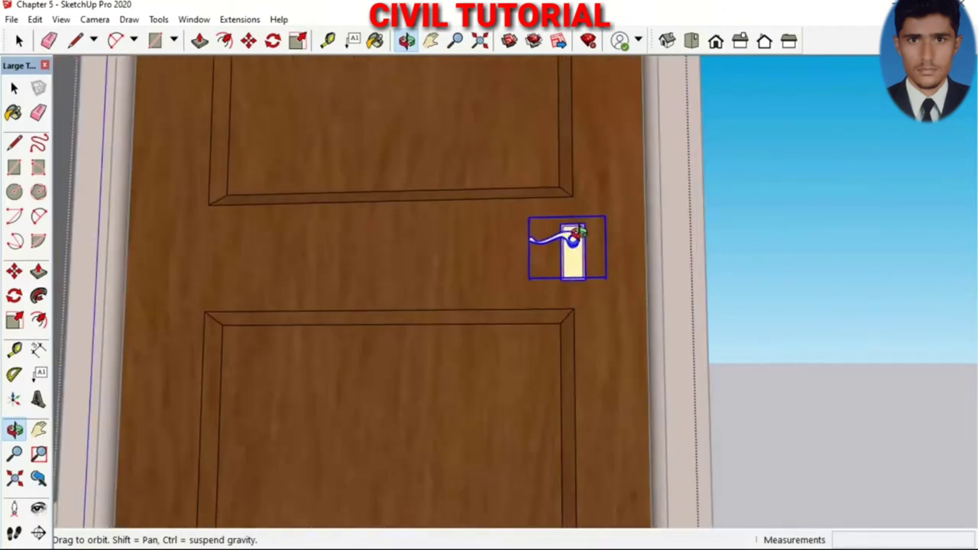
scroll(585, 236, up, 1)
scroll(589, 234, up, 1)
middle_drag(606, 304, 596, 245)
scroll(597, 248, up, 2)
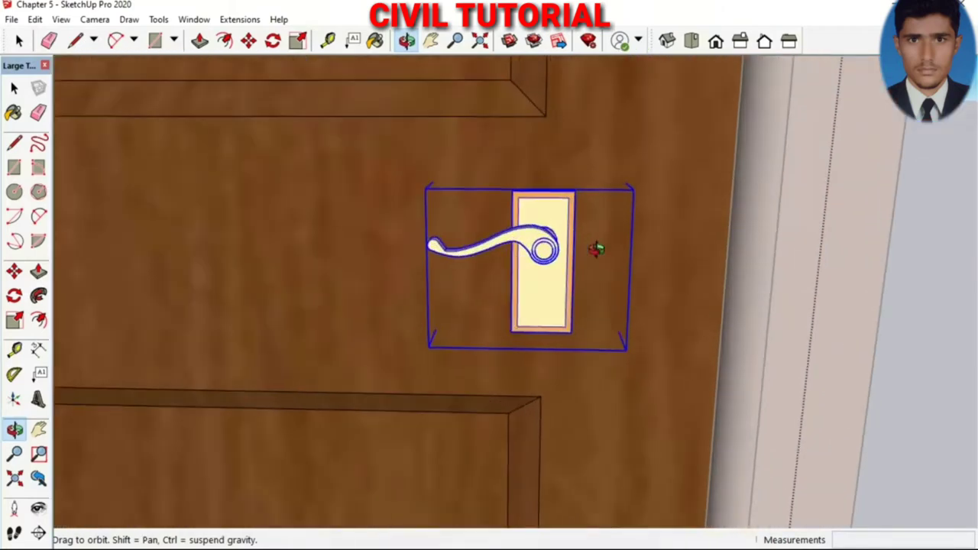
scroll(590, 246, down, 2)
scroll(589, 247, down, 1)
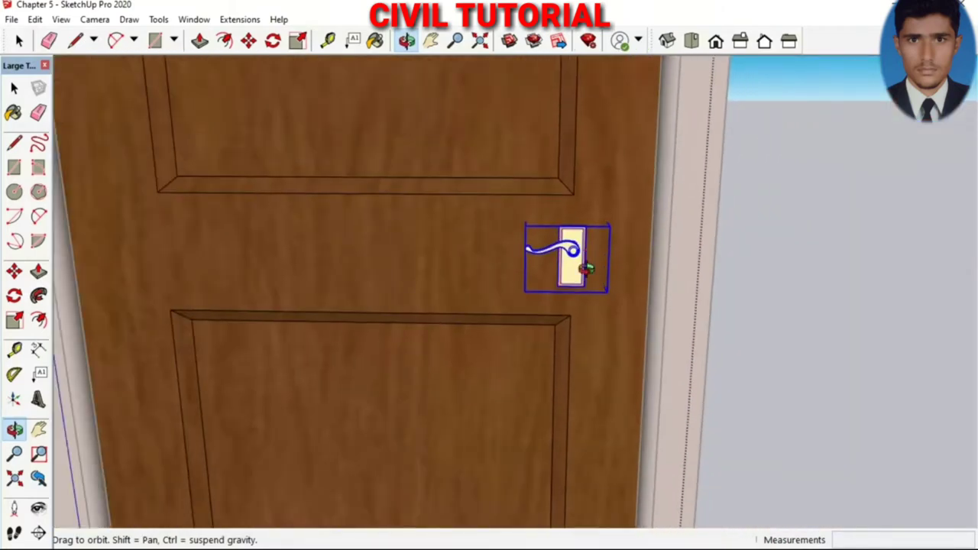
scroll(585, 272, up, 1)
scroll(584, 273, up, 1)
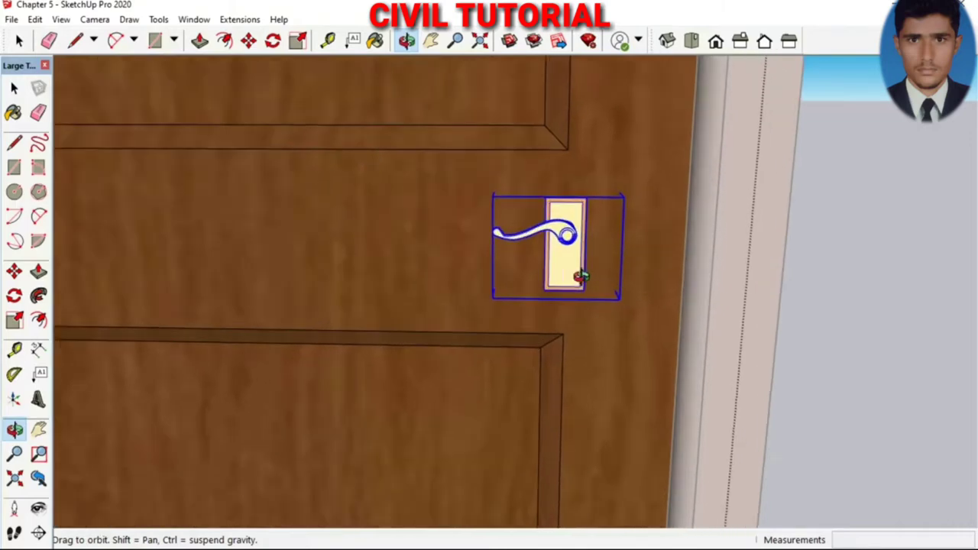
scroll(584, 275, up, 1)
key(m)
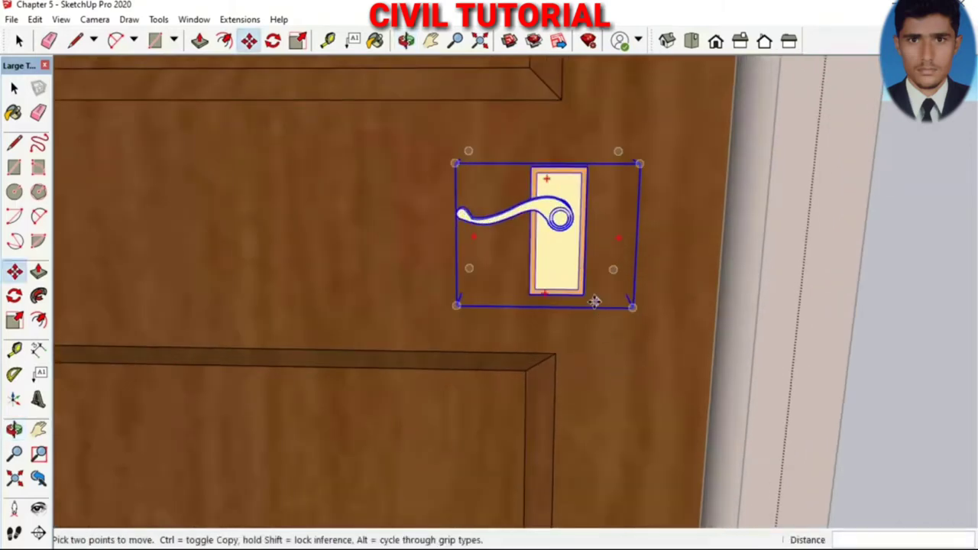
click(583, 295)
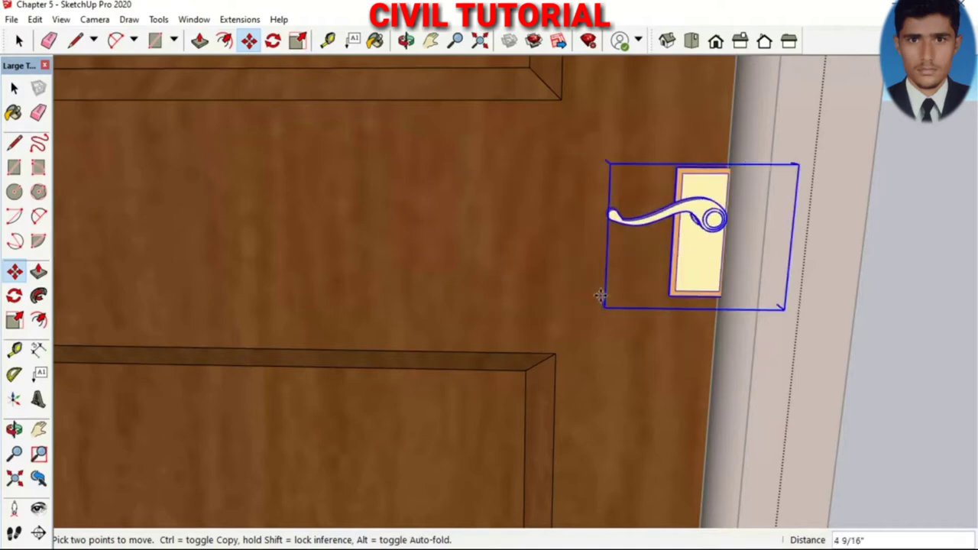
scroll(603, 284, down, 3)
mouse_move(599, 273)
mouse_down()
mouse_move(665, 308)
mouse_move(618, 333)
mouse_move(629, 334)
mouse_move(528, 326)
mouse_move(631, 336)
mouse_move(706, 293)
mouse_up()
Exit the copied door's editing and view both doors side by side.
scroll(633, 343, down, 5)
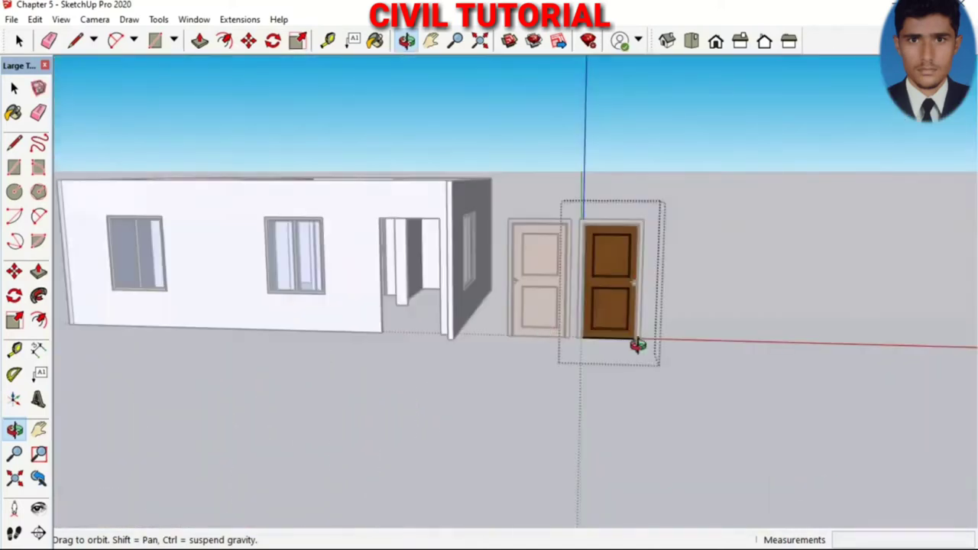
scroll(634, 343, up, 1)
key(space)
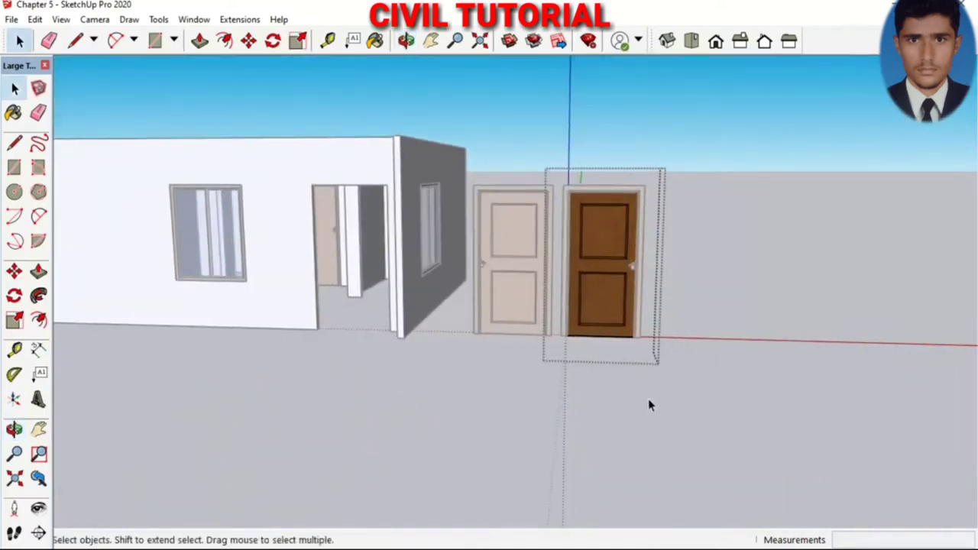
click(688, 317)
middle_drag(706, 312, 705, 295)
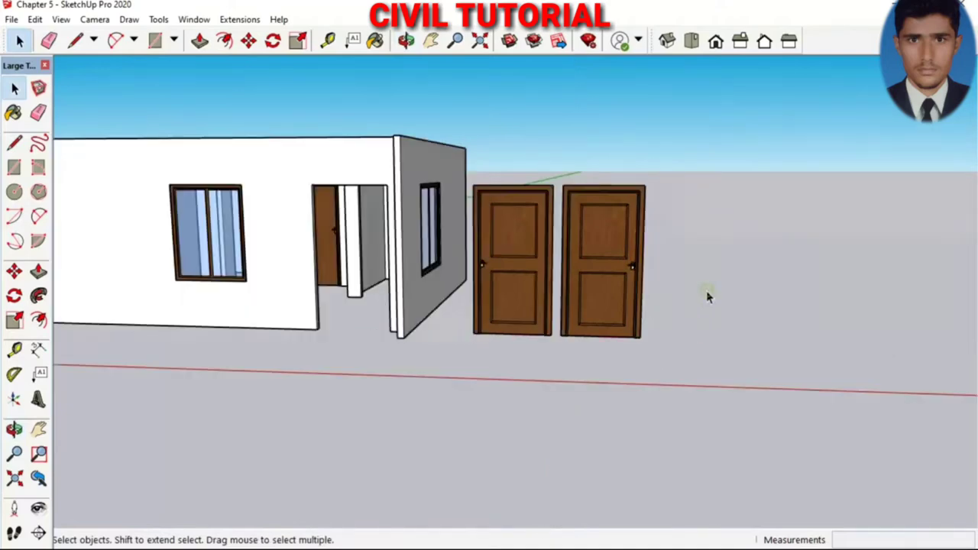
scroll(646, 316, up, 3)
scroll(647, 317, up, 3)
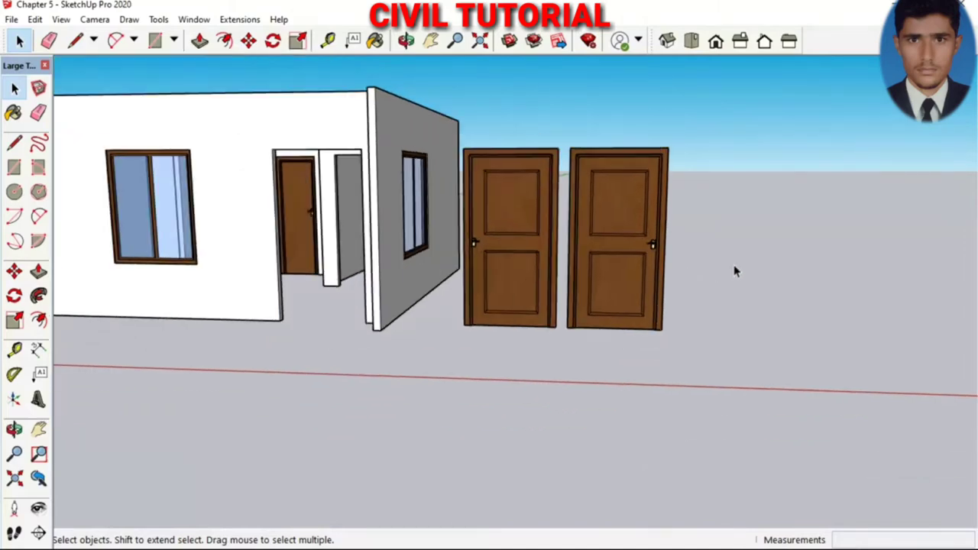
Window-select the left wooden door for moving.
scroll(517, 258, down, 2)
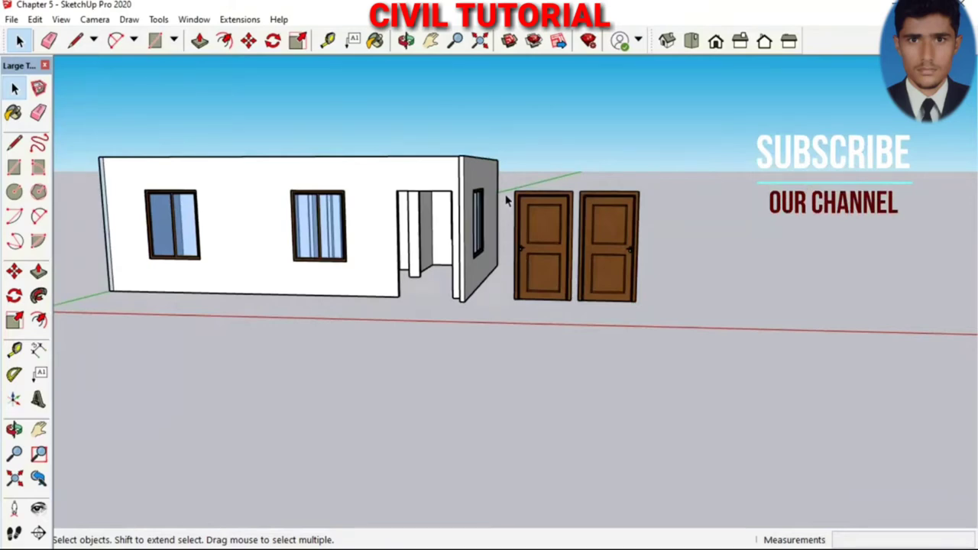
drag(505, 181, 579, 318)
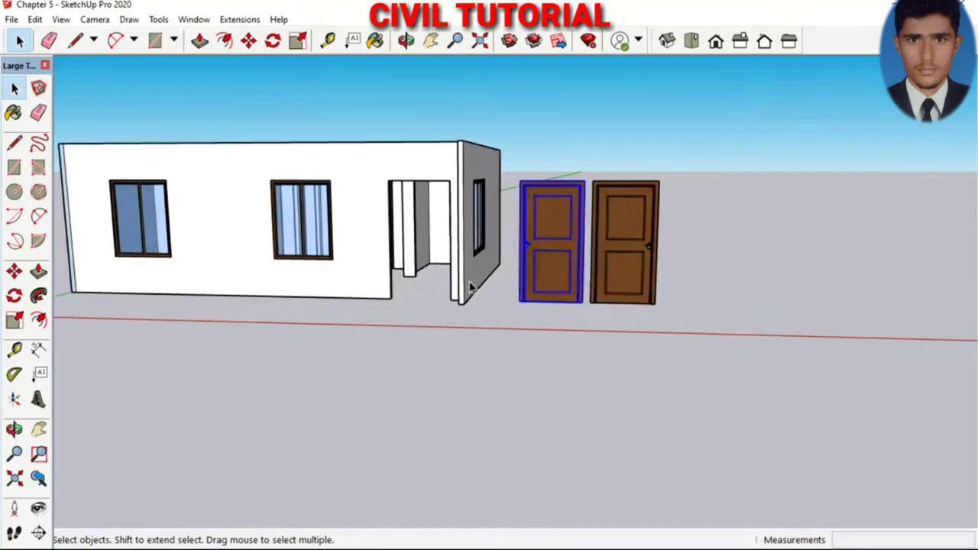
scroll(470, 286, up, 3)
key(m)
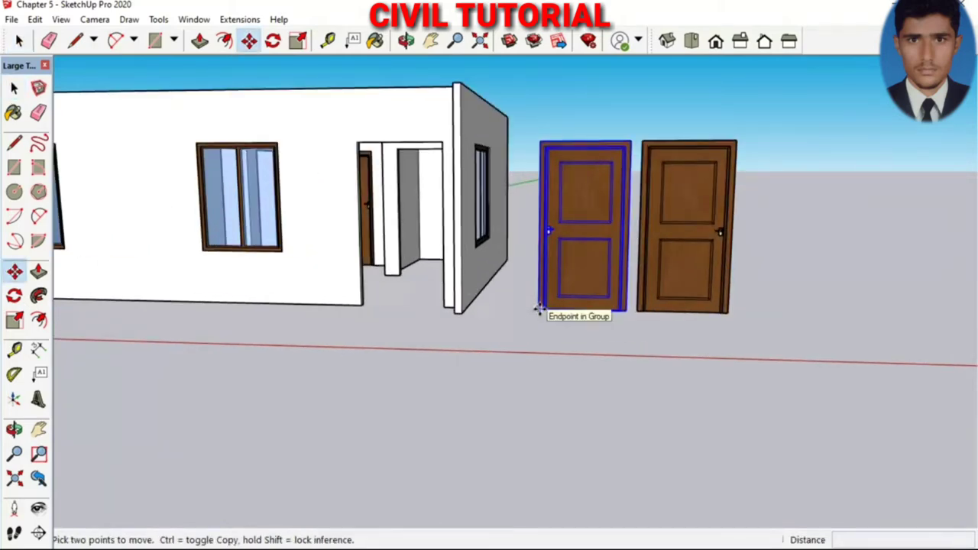
Copy the left door from its bottom corner into the house wall's doorway opening.
key(ctrl)
click(539, 309)
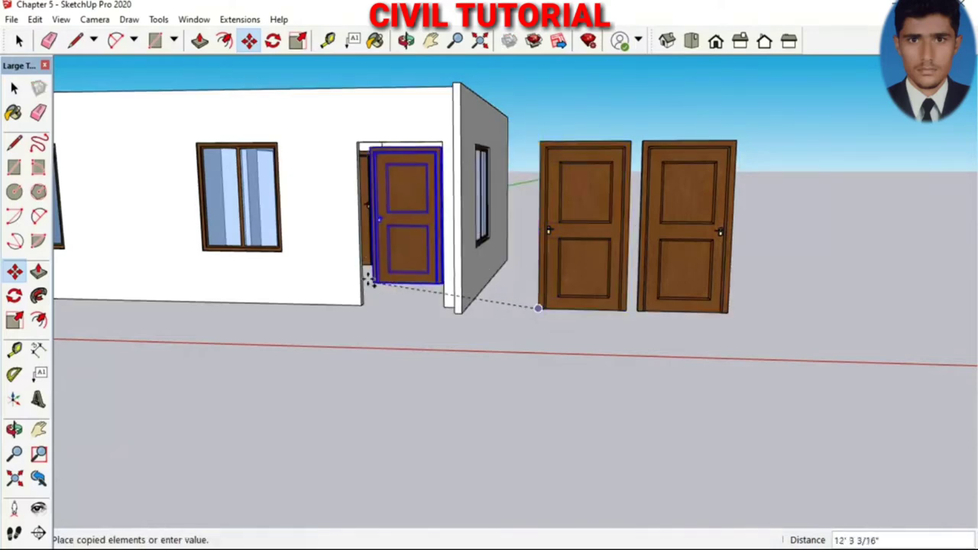
click(365, 285)
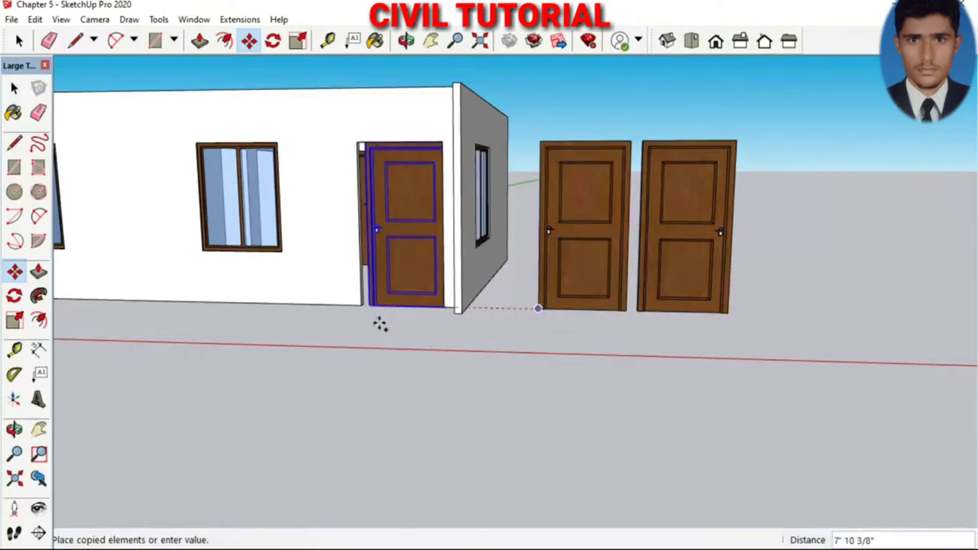
middle_drag(378, 323, 518, 374)
scroll(518, 374, up, 3)
scroll(498, 367, up, 3)
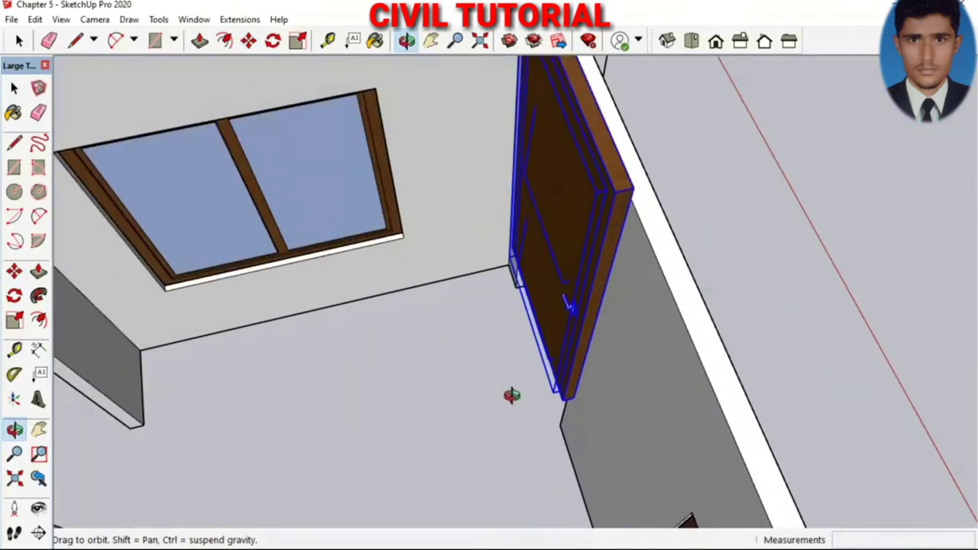
scroll(528, 362, up, 2)
scroll(553, 340, up, 2)
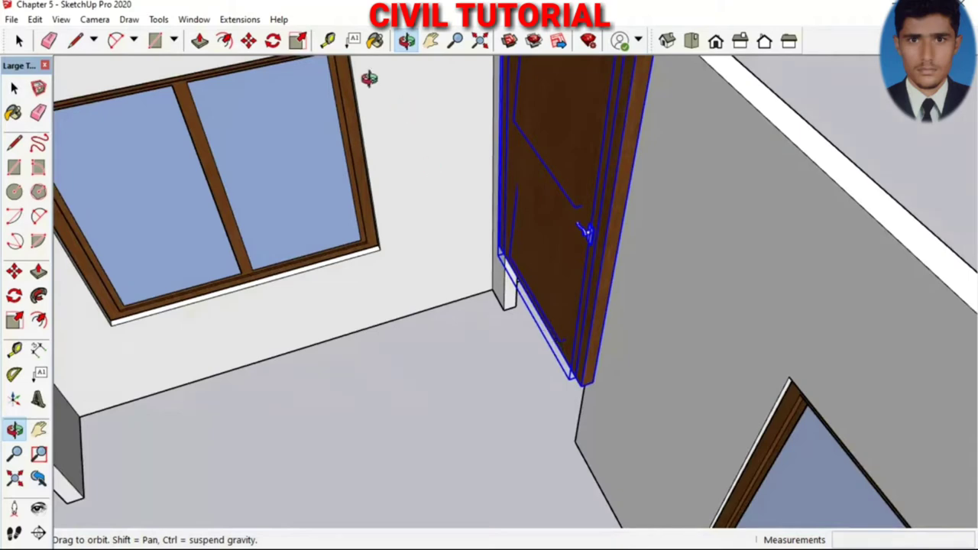
click(273, 41)
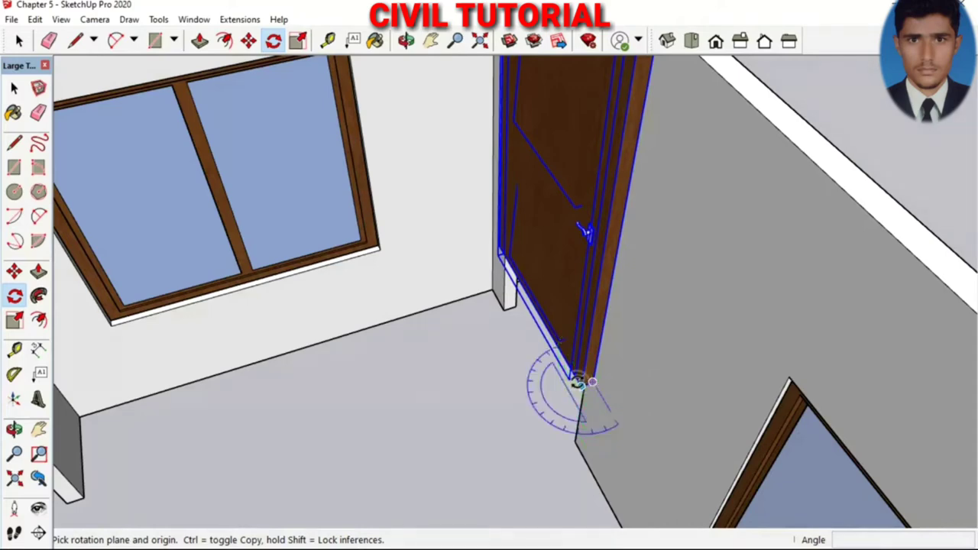
Rotate the doorway door copy 90 degrees about its bottom corner.
drag(578, 382, 553, 349)
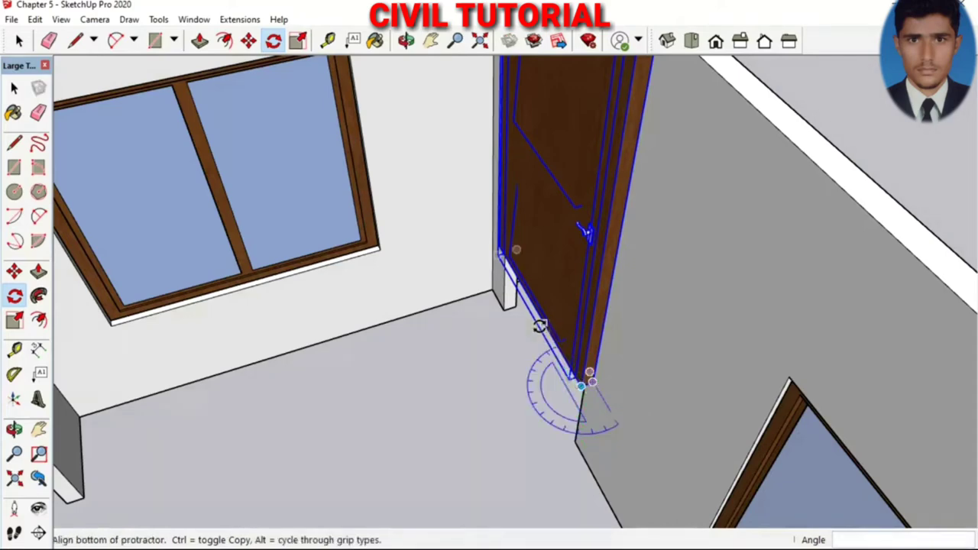
click(540, 326)
text(90)
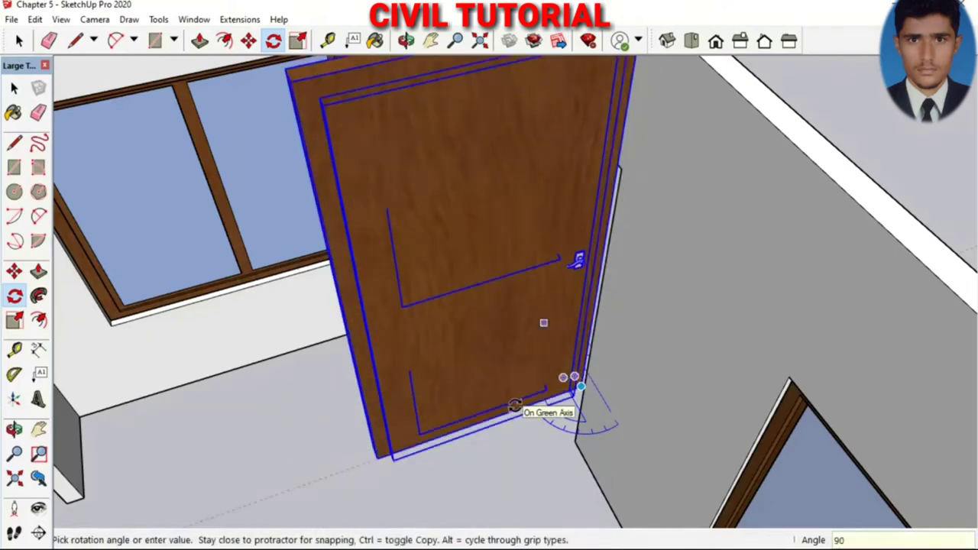
click(515, 406)
scroll(514, 406, down, 3)
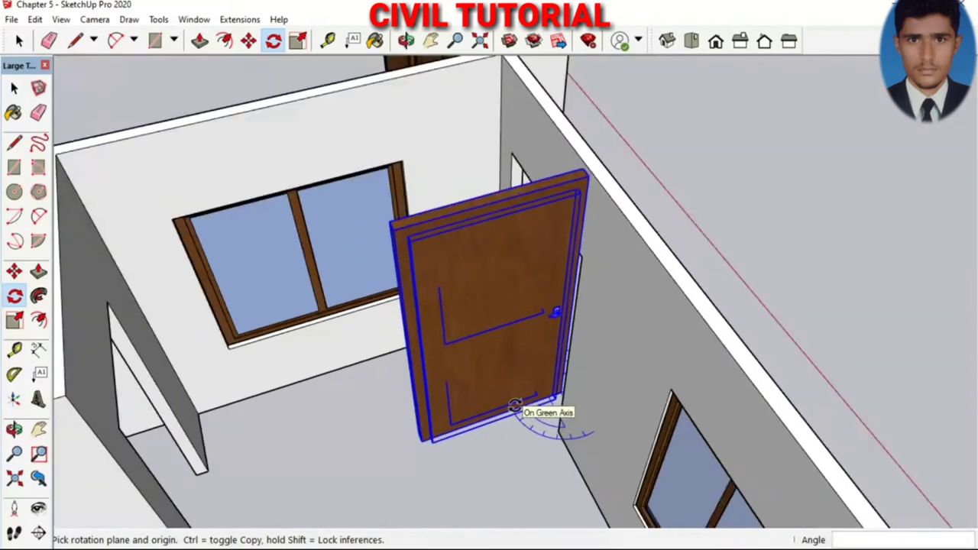
scroll(453, 363, down, 2)
scroll(453, 364, down, 2)
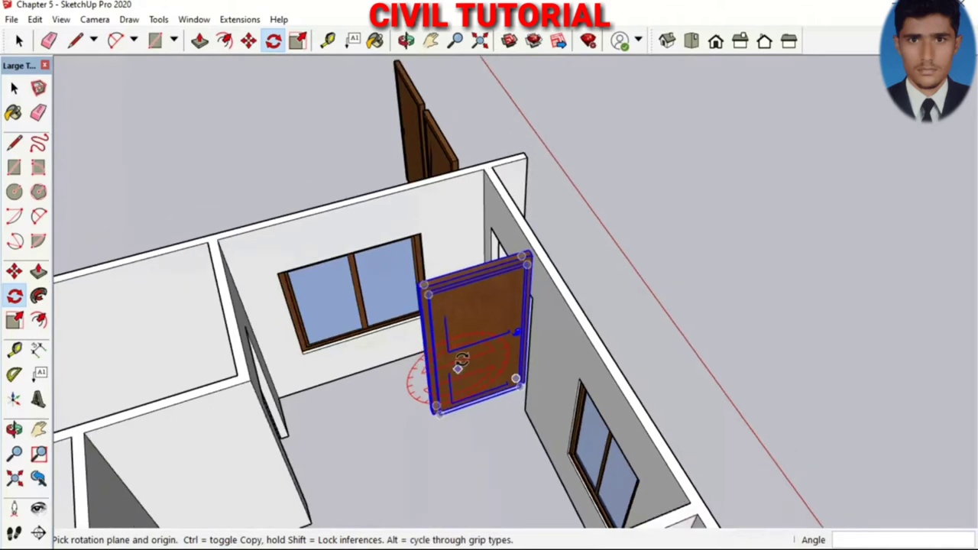
scroll(453, 364, down, 2)
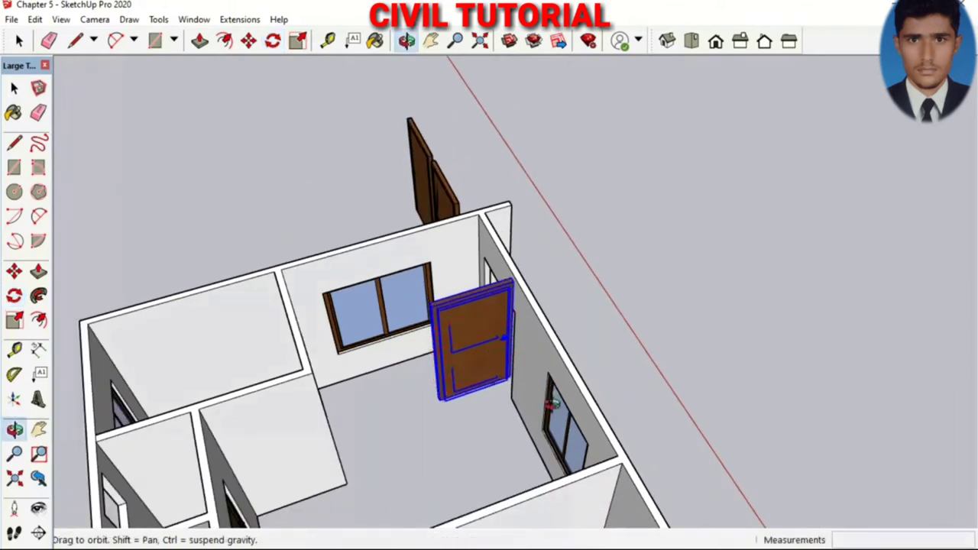
mouse_move(543, 375)
middle_down()
mouse_move(497, 376)
mouse_move(564, 348)
middle_up()
mouse_move(613, 313)
middle_down()
mouse_move(707, 303)
mouse_move(594, 344)
middle_up()
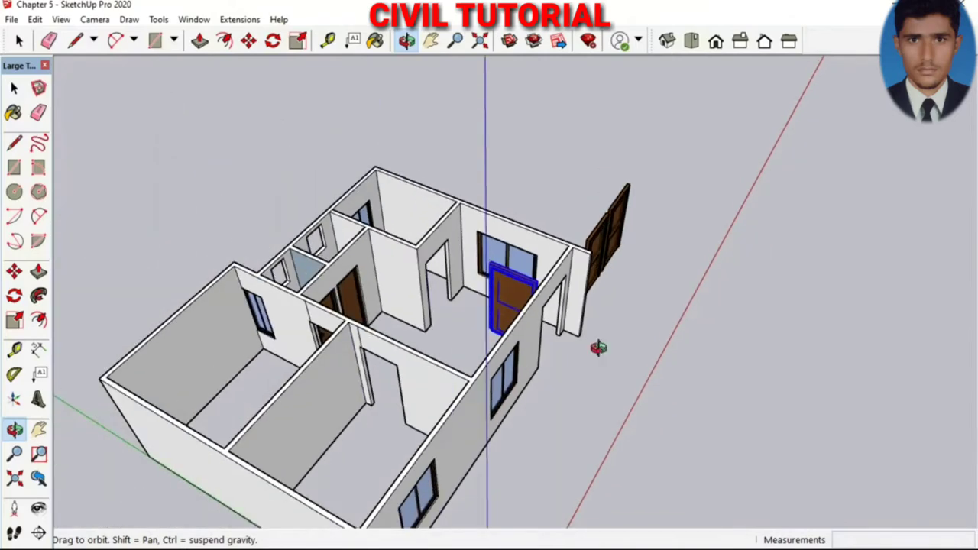
Move the rotated door by its bottom corner into the interior doorway.
middle_drag(434, 372, 430, 372)
scroll(430, 373, up, 2)
scroll(436, 374, up, 3)
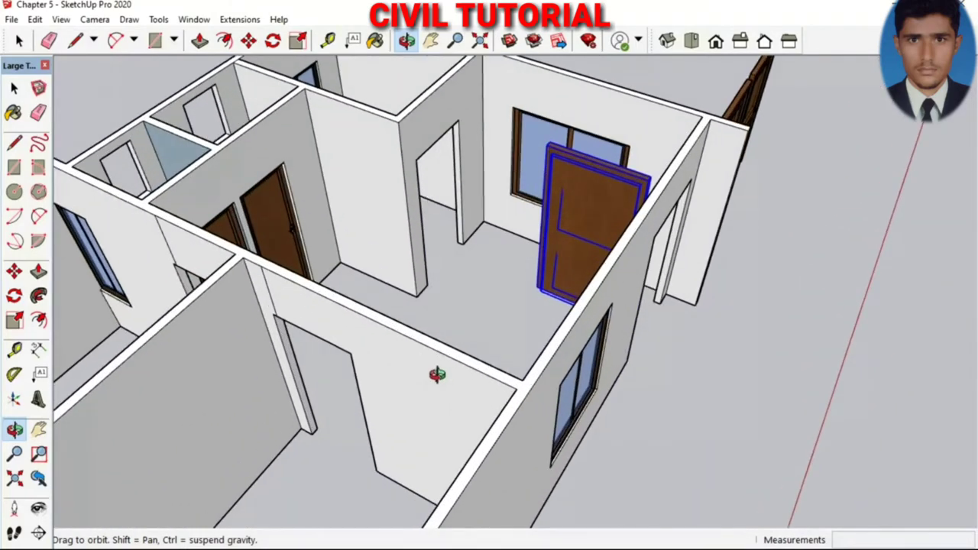
scroll(489, 324, up, 2)
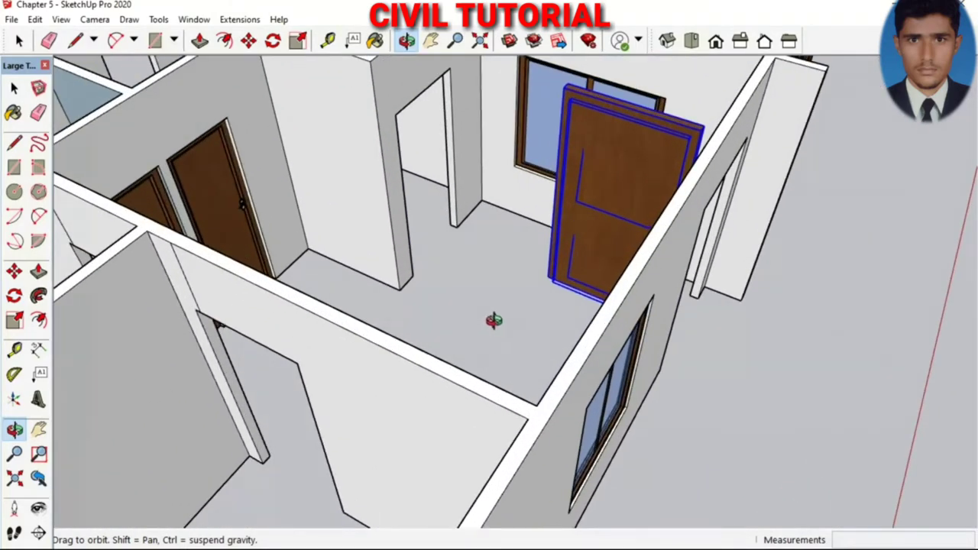
key(m)
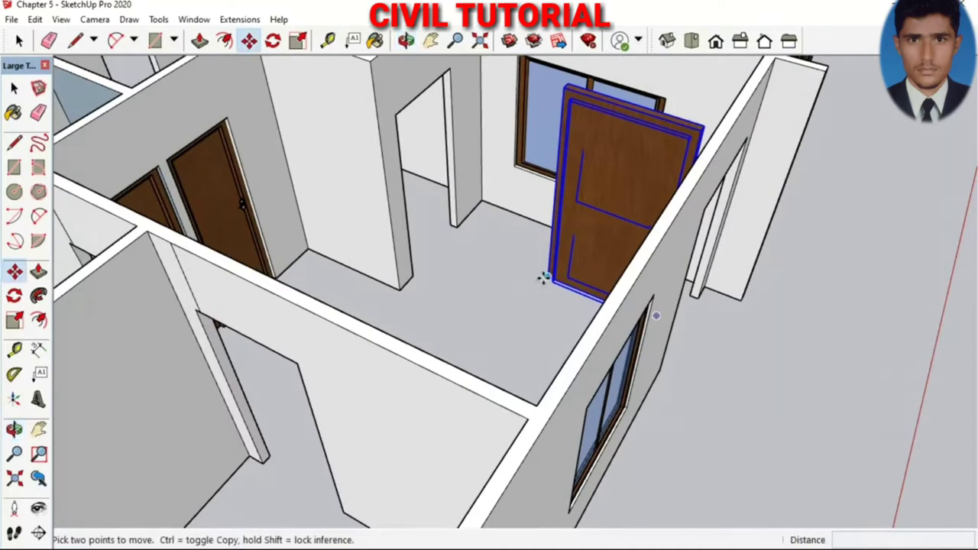
click(544, 275)
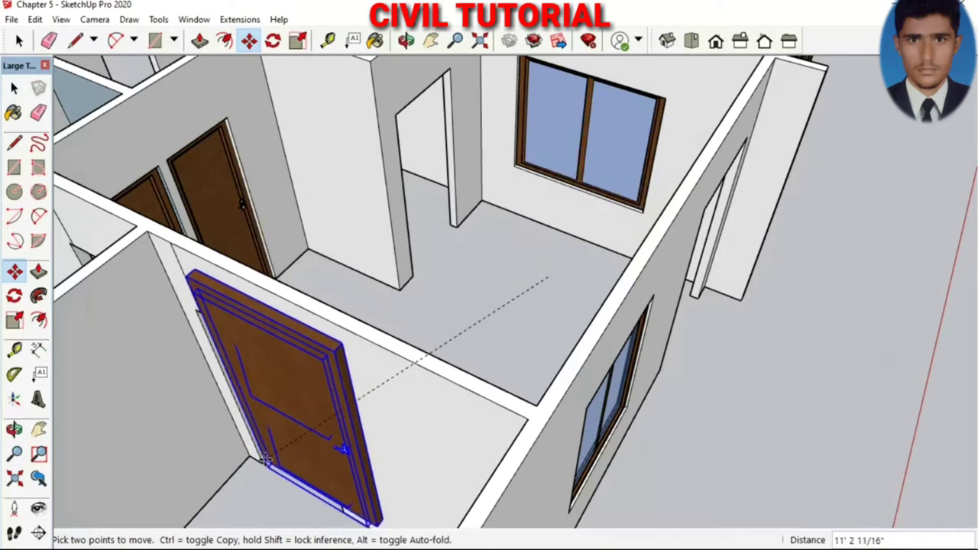
click(263, 458)
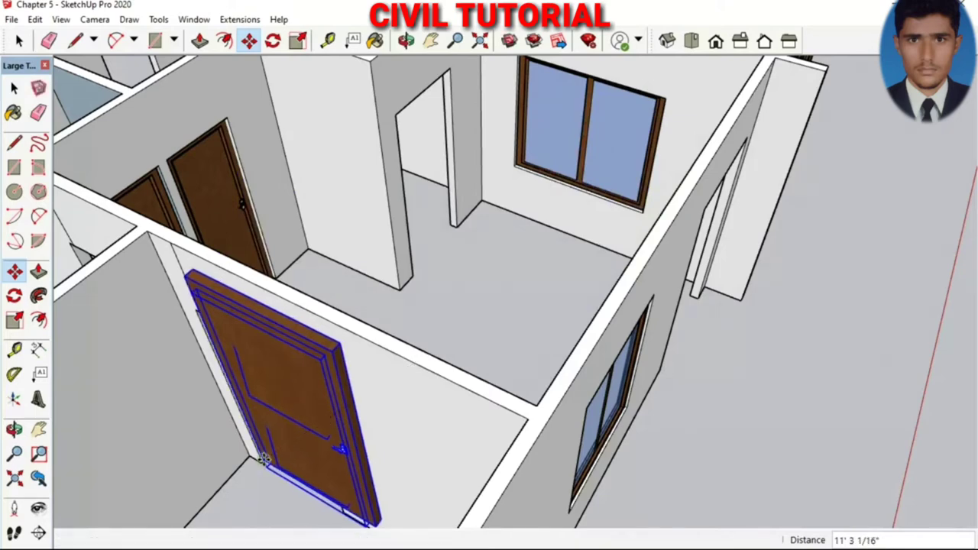
Snap the door's bottom corner onto the opening's corner so it fits the doorway.
middle_drag(607, 239, 406, 430)
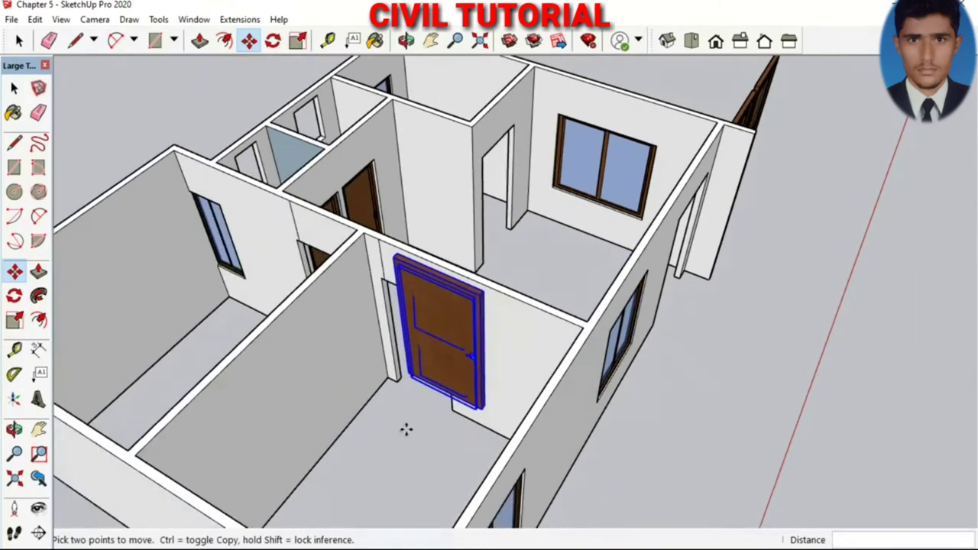
scroll(406, 430, up, 3)
scroll(383, 399, up, 3)
scroll(363, 340, up, 2)
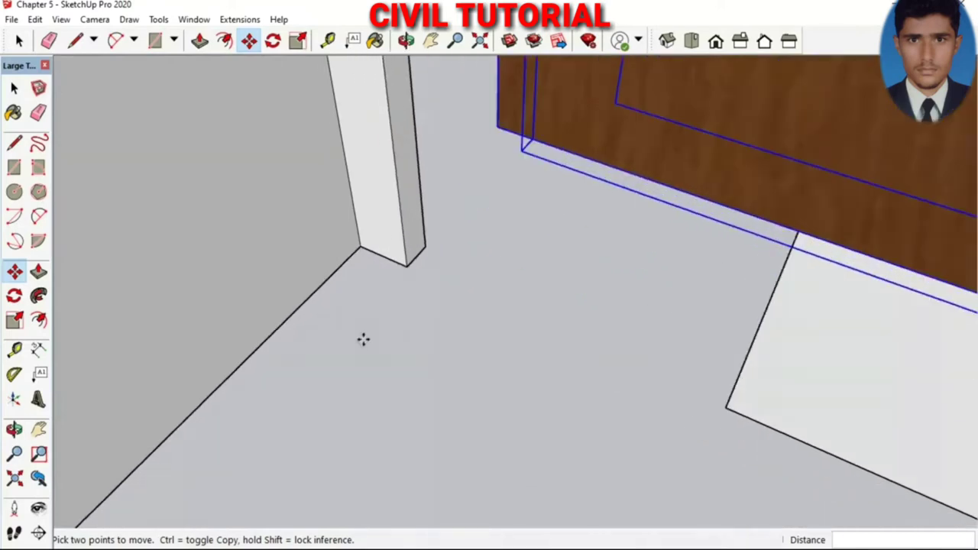
click(496, 129)
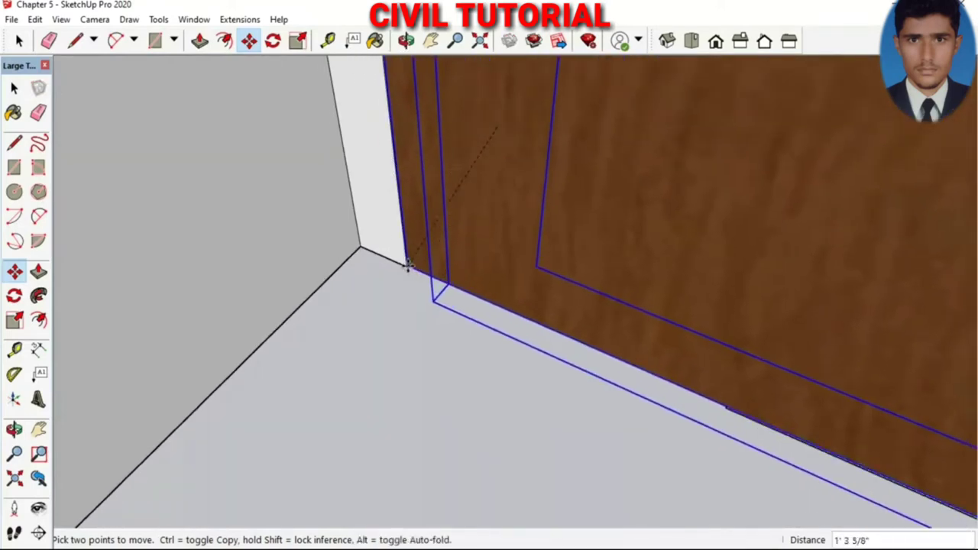
middle_drag(410, 263, 688, 269)
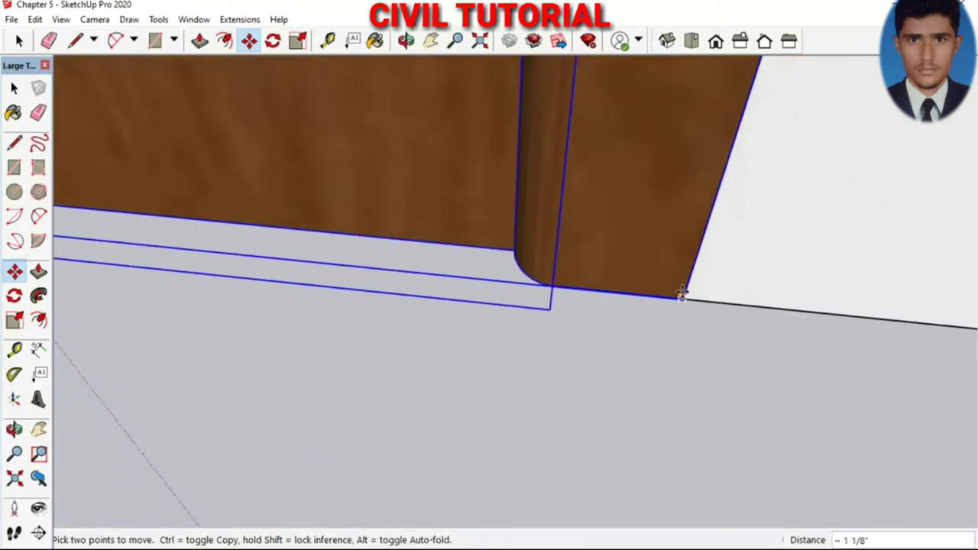
click(682, 298)
scroll(725, 328, down, 1)
scroll(725, 329, down, 2)
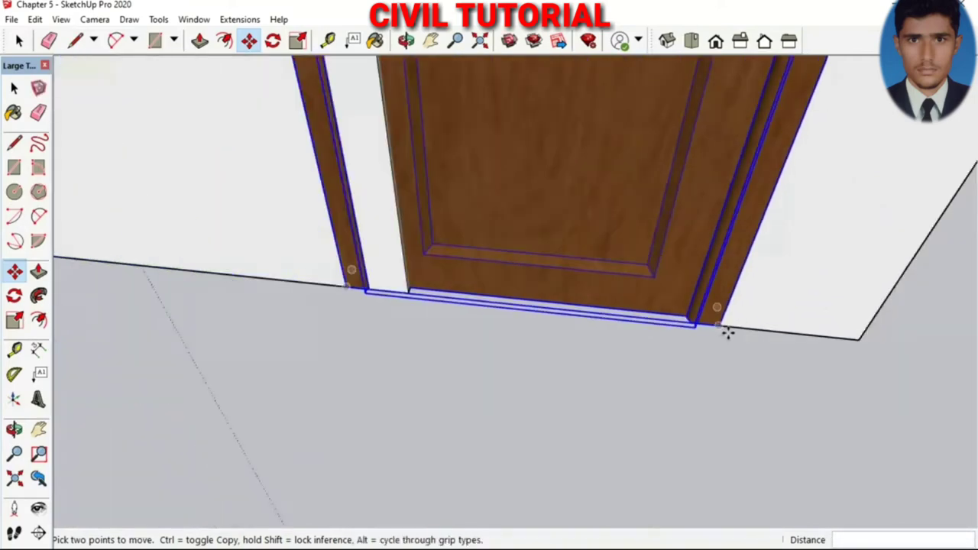
scroll(725, 329, down, 2)
scroll(680, 333, down, 2)
scroll(614, 353, down, 2)
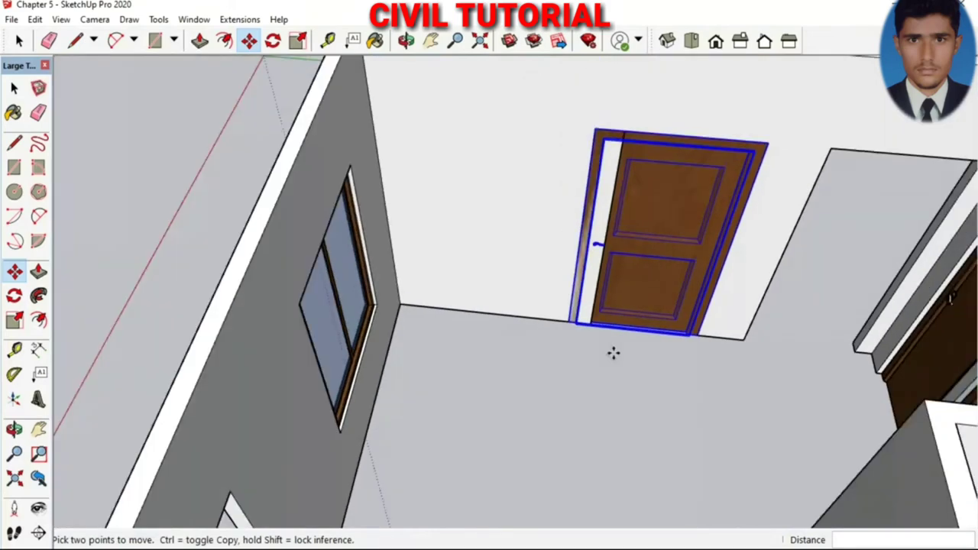
middle_drag(615, 368, 679, 337)
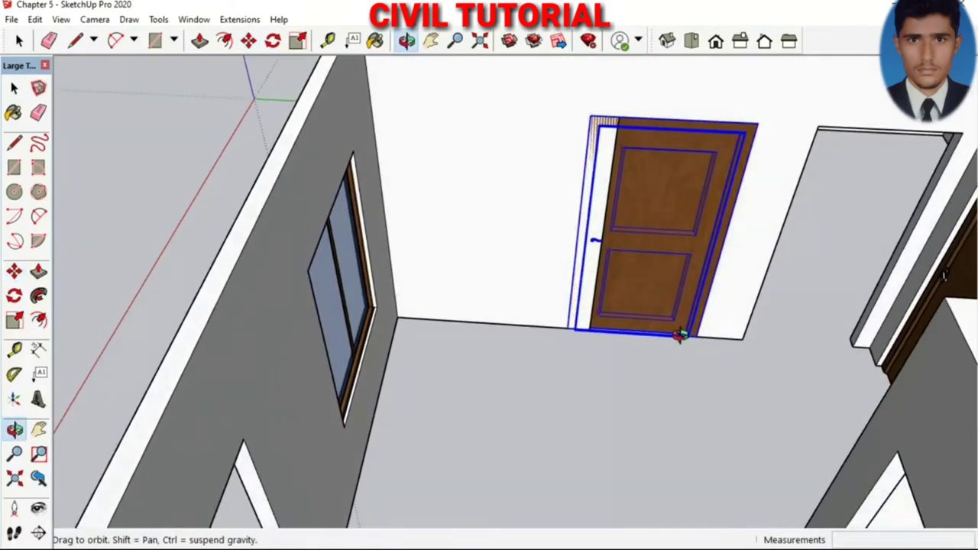
Scale the interior door's width to about 0.83 along the green axis from its left grip.
key(s)
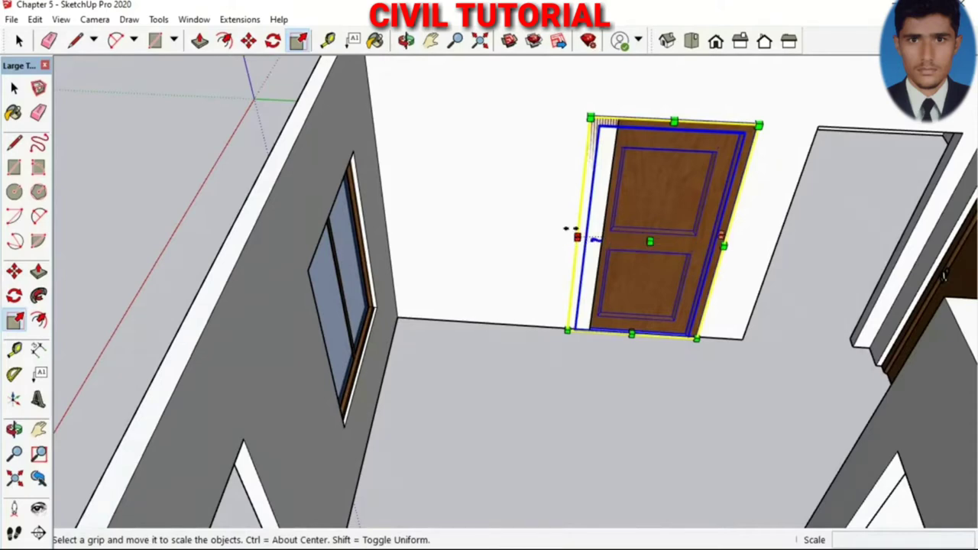
drag(575, 232, 606, 230)
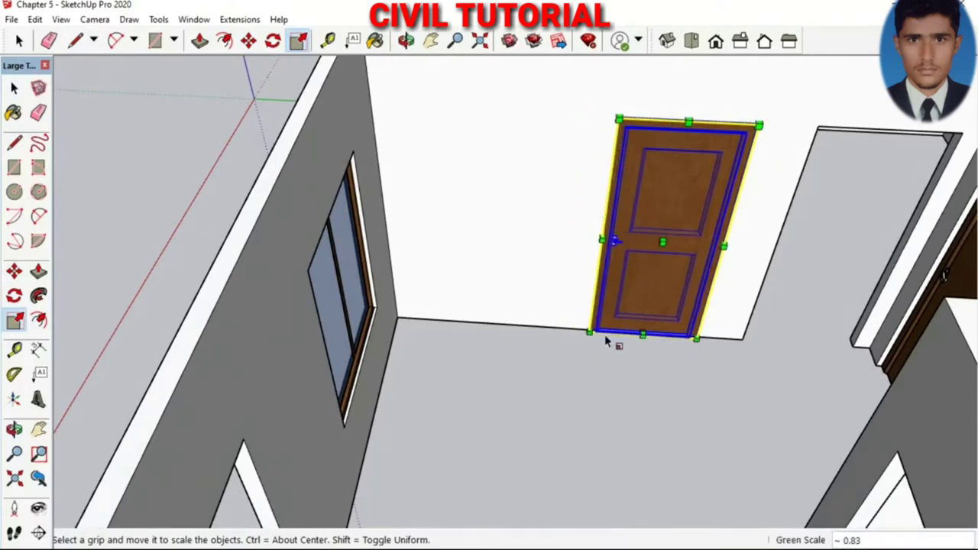
middle_drag(611, 339, 684, 344)
mouse_move(567, 288)
middle_down()
mouse_move(664, 375)
mouse_move(711, 308)
mouse_move(736, 295)
mouse_move(573, 220)
mouse_move(679, 275)
mouse_move(641, 241)
middle_up()
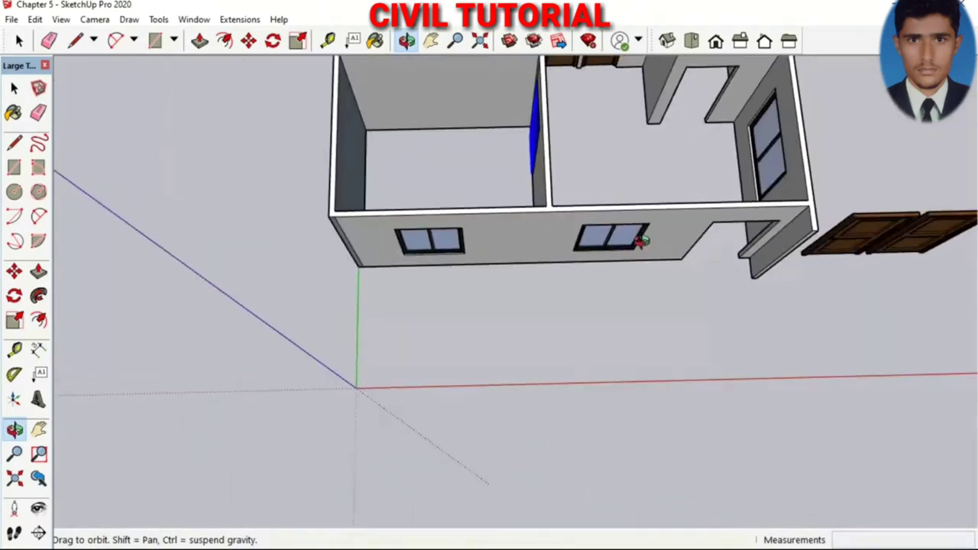
Move the interior door 1" along the red axis so its edge meets the wall endpoint.
scroll(520, 111, up, 3)
scroll(530, 145, up, 3)
scroll(535, 176, up, 3)
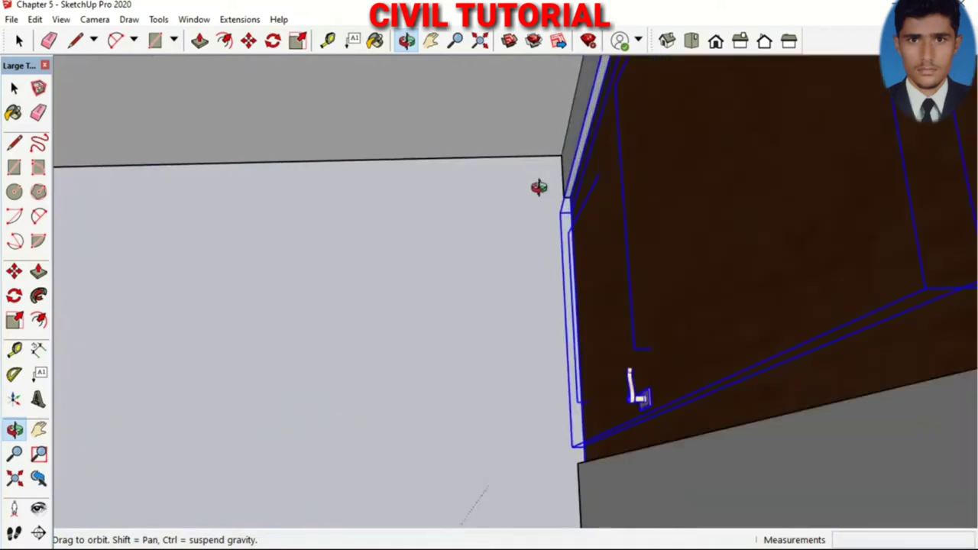
scroll(527, 222, up, 2)
mouse_move(513, 244)
middle_down()
mouse_move(580, 253)
mouse_move(542, 160)
mouse_move(531, 223)
middle_up()
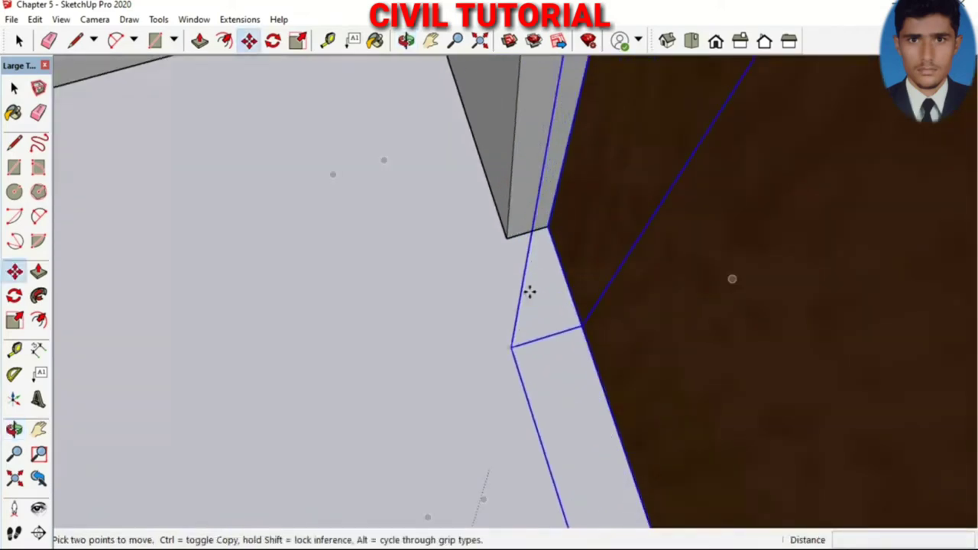
click(541, 231)
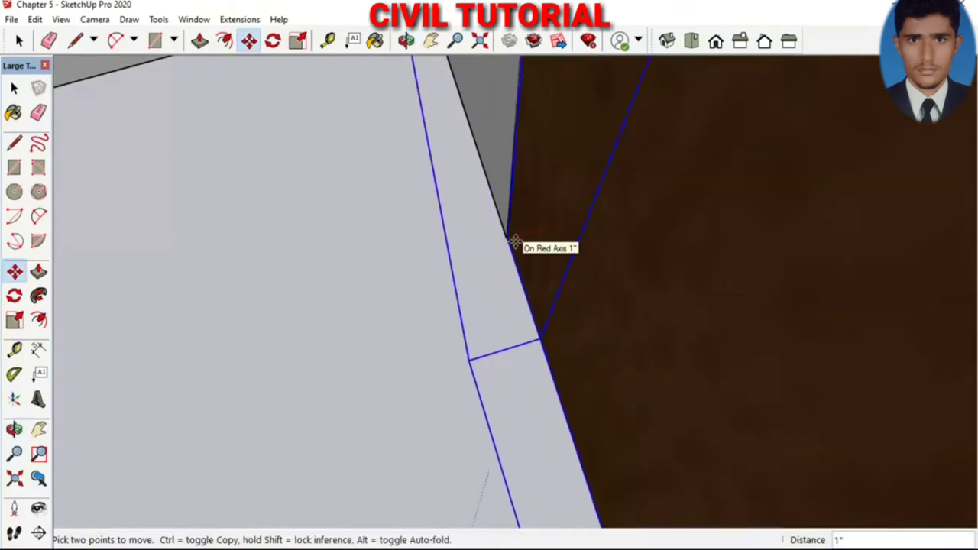
click(509, 235)
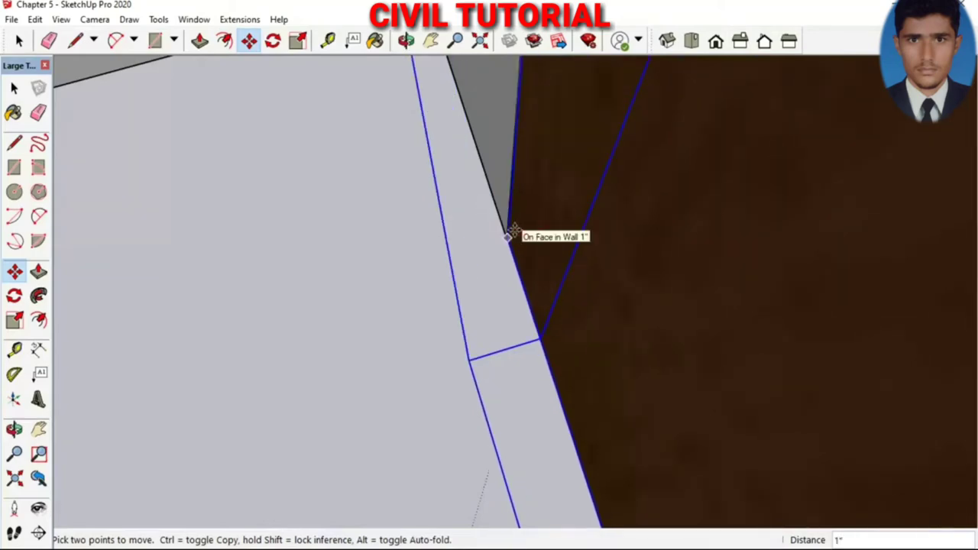
mouse_move(515, 227)
middle_down()
mouse_move(471, 236)
mouse_move(470, 246)
mouse_move(562, 426)
mouse_move(579, 368)
mouse_move(395, 299)
middle_up()
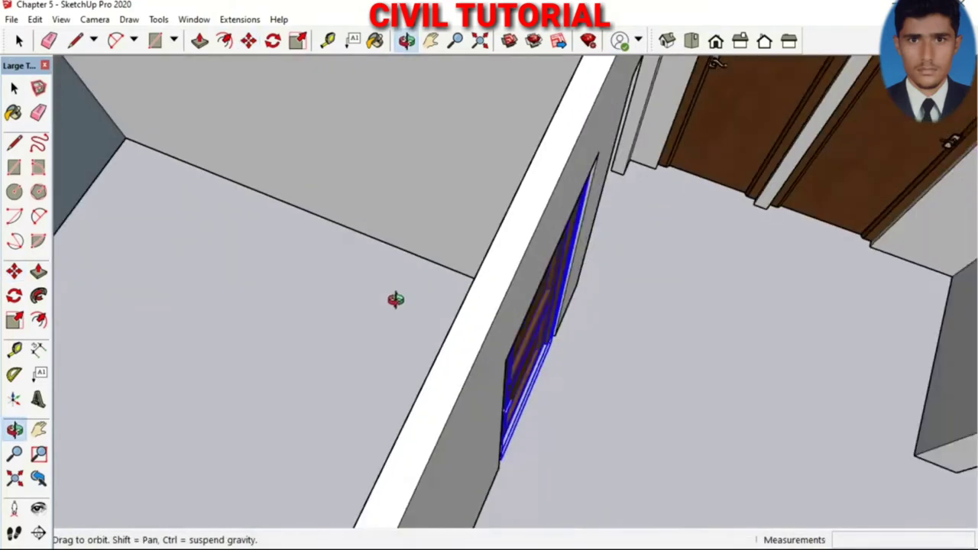
scroll(395, 299, down, 5)
Zoom and orbit to an upright close-up of the two loose wooden doors.
scroll(490, 245, down, 5)
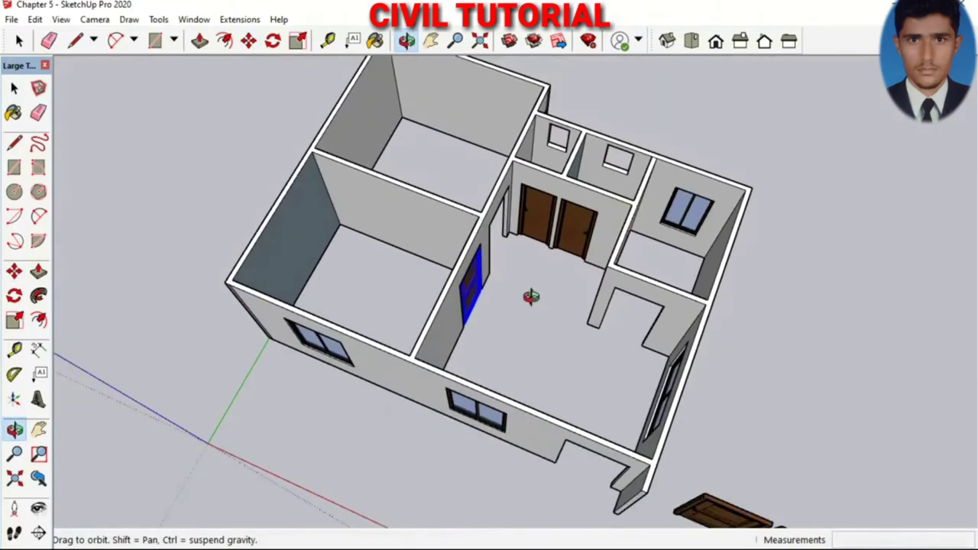
scroll(527, 292, up, 3)
scroll(540, 328, up, 4)
scroll(647, 406, up, 2)
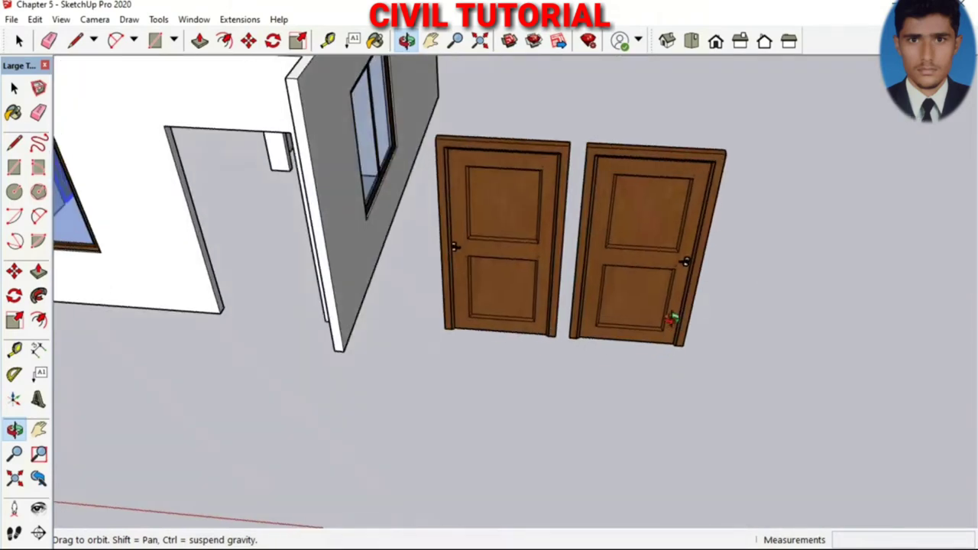
mouse_move(672, 319)
middle_down()
mouse_move(664, 421)
mouse_move(667, 354)
middle_up()
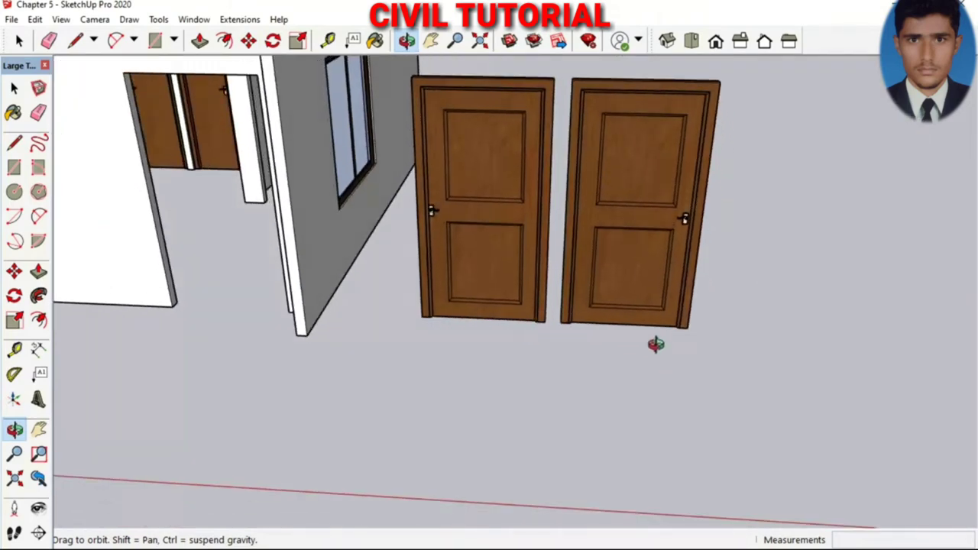
scroll(625, 415, down, 2)
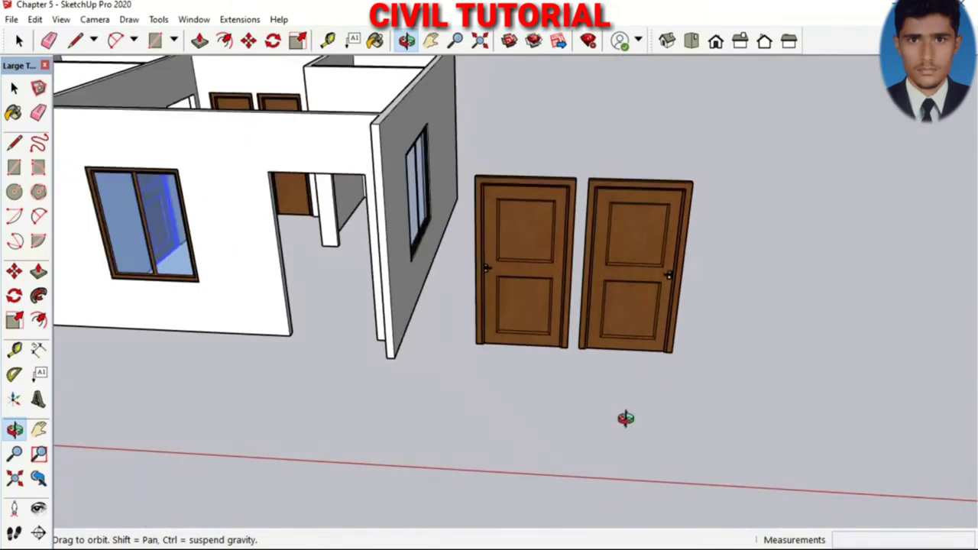
scroll(625, 418, up, 2)
key(space)
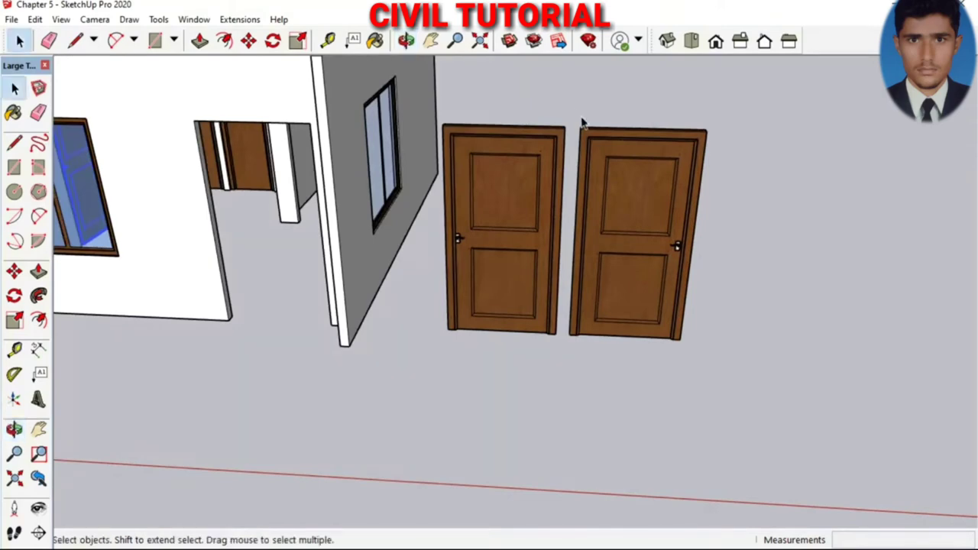
click(581, 318)
Window-select the right-hand wooden door.
middle_drag(601, 385, 585, 342)
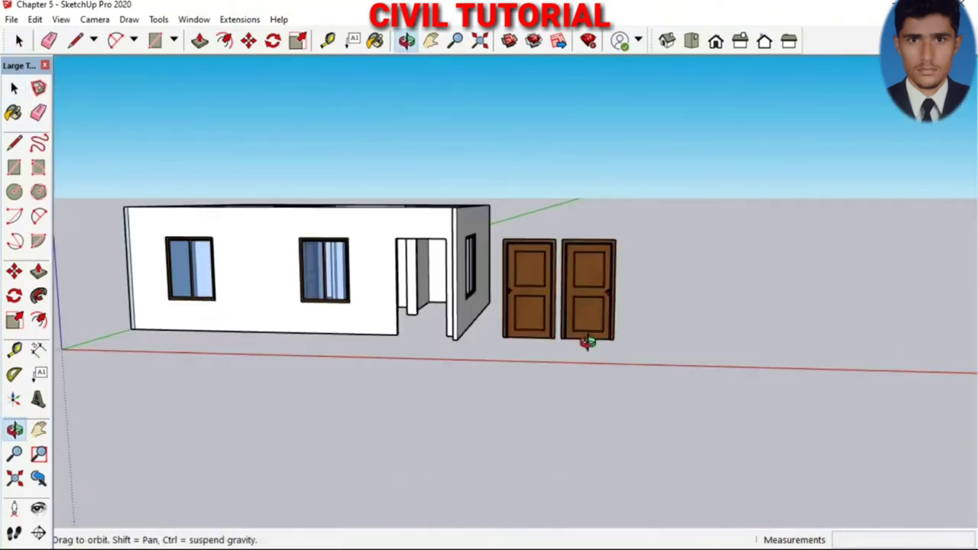
scroll(602, 309, up, 2)
scroll(563, 185, up, 2)
scroll(563, 185, up, 1)
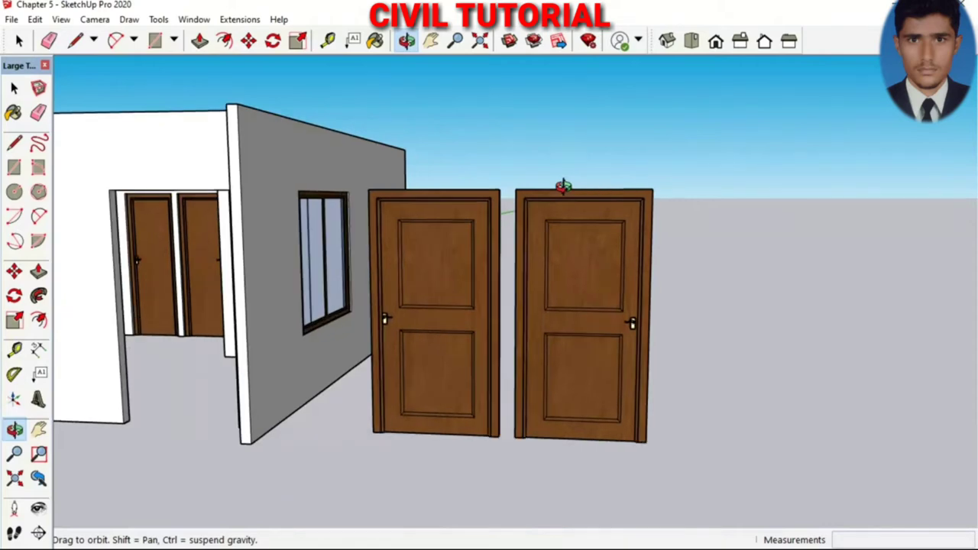
key(space)
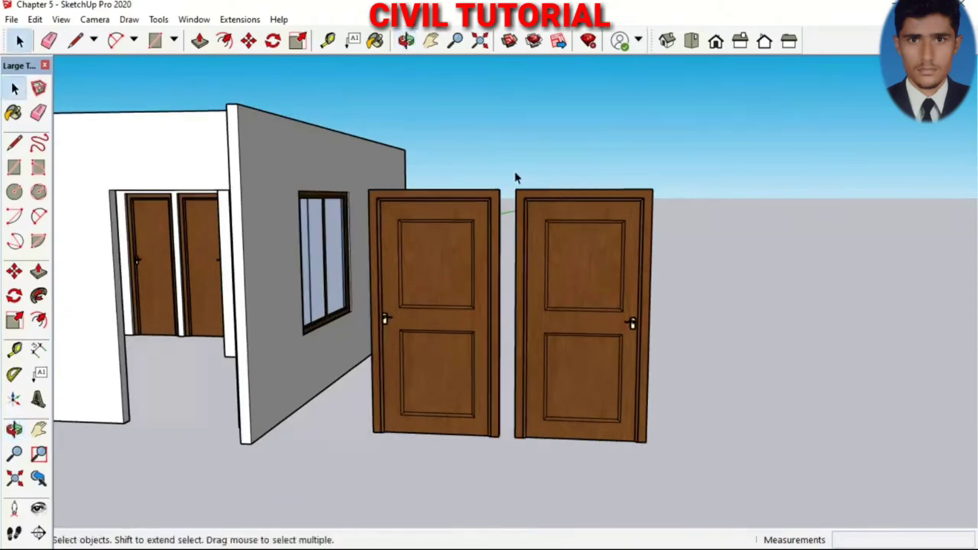
mouse_move(515, 269)
mouse_down()
mouse_move(659, 458)
mouse_move(664, 447)
mouse_up()
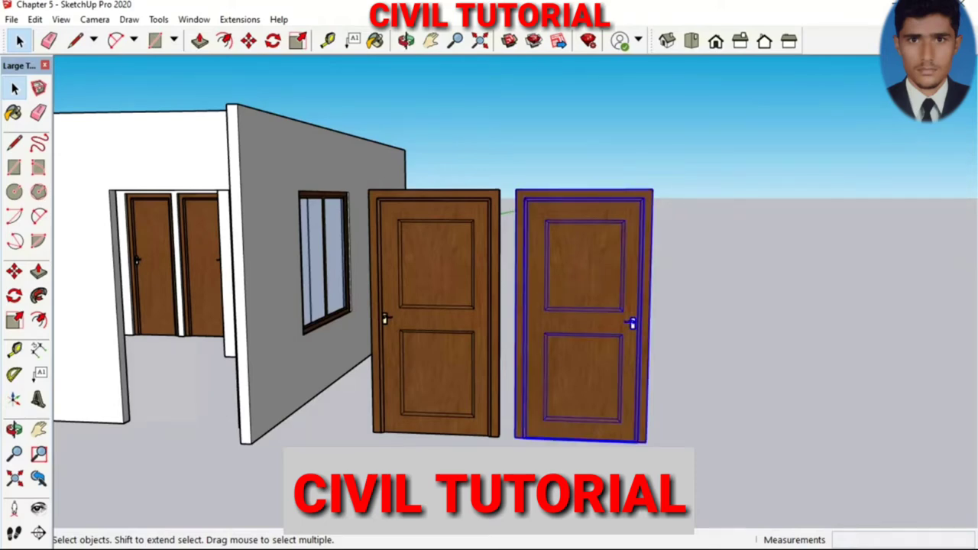
Copy the right-hand door from its bottom corner into the empty doorway opening.
key(m)
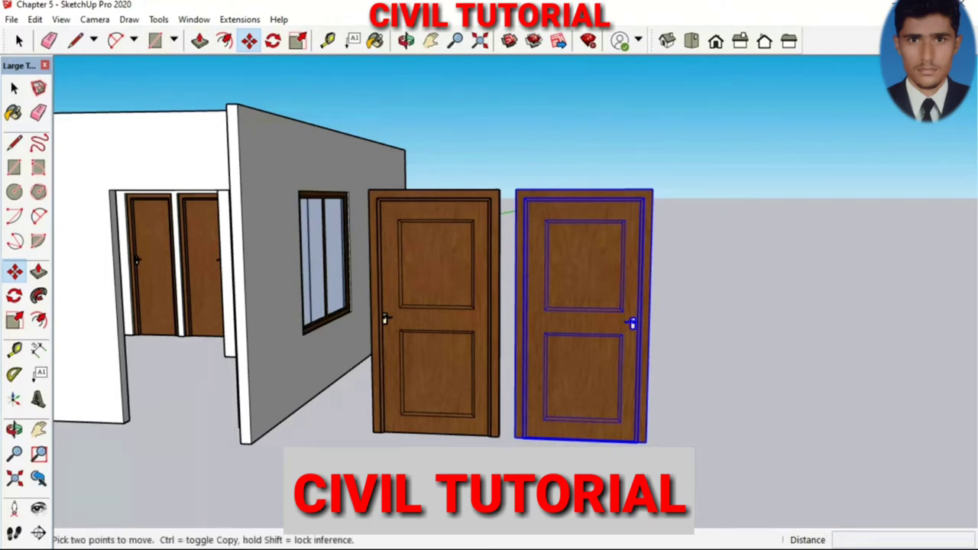
click(515, 438)
key(ctrl)
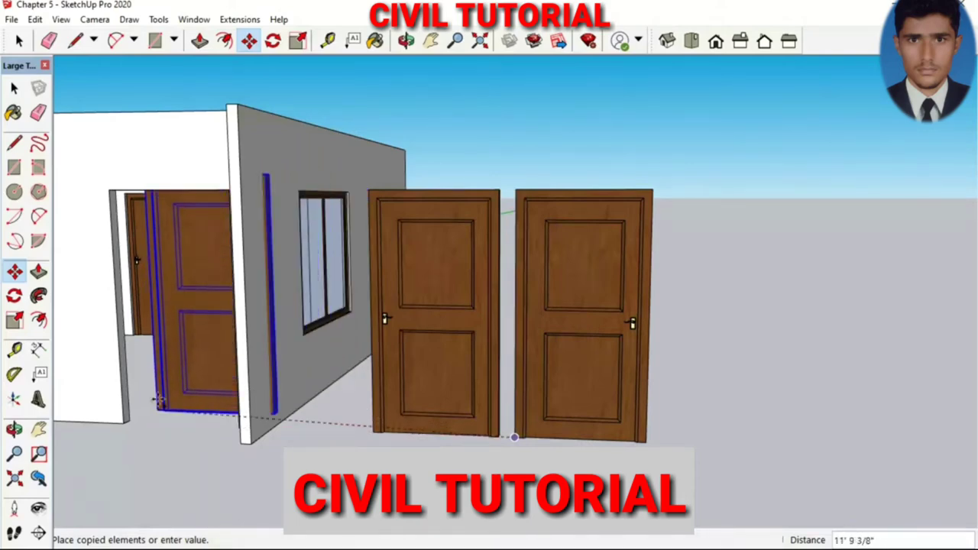
middle_drag(514, 438, 428, 428)
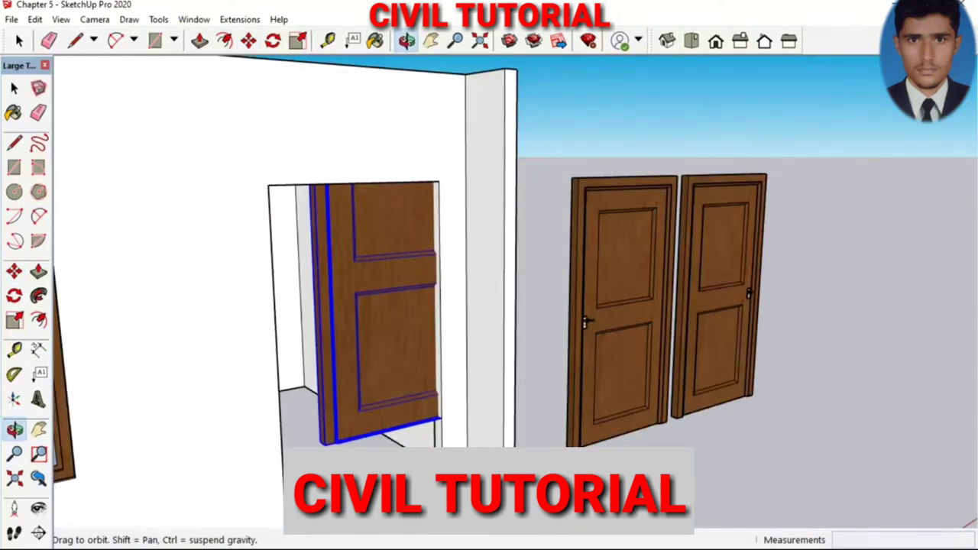
Rotate the copied door 90° about its bottom corner, aligned to its bottom edge.
click(273, 41)
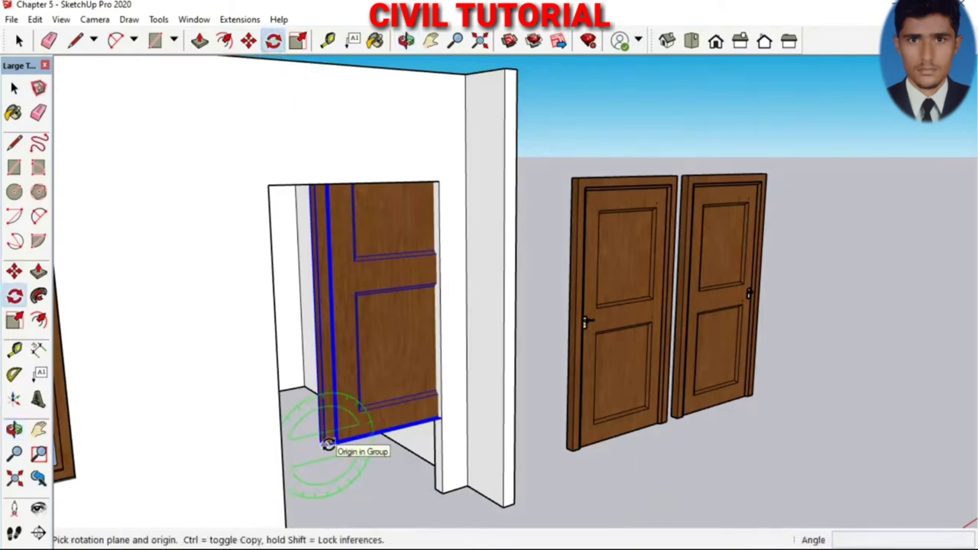
click(325, 445)
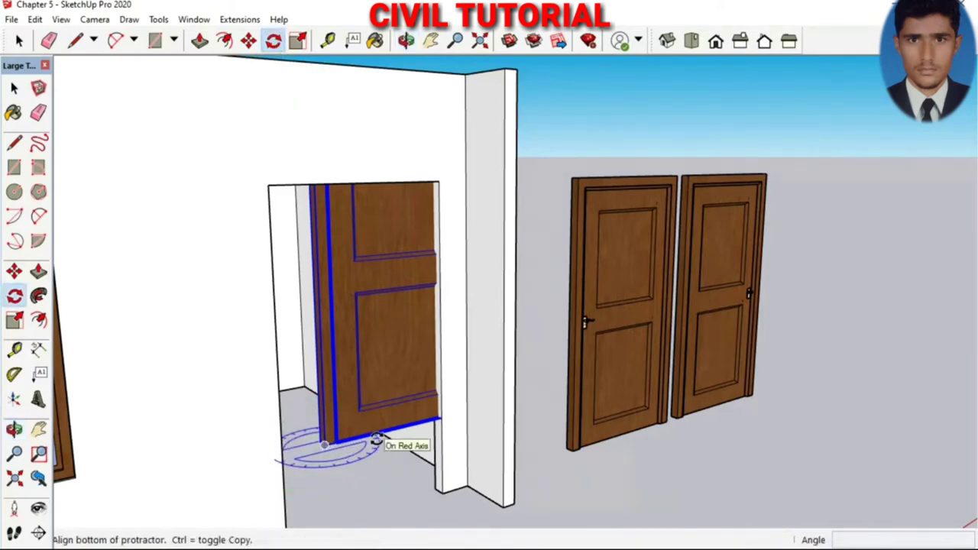
click(379, 438)
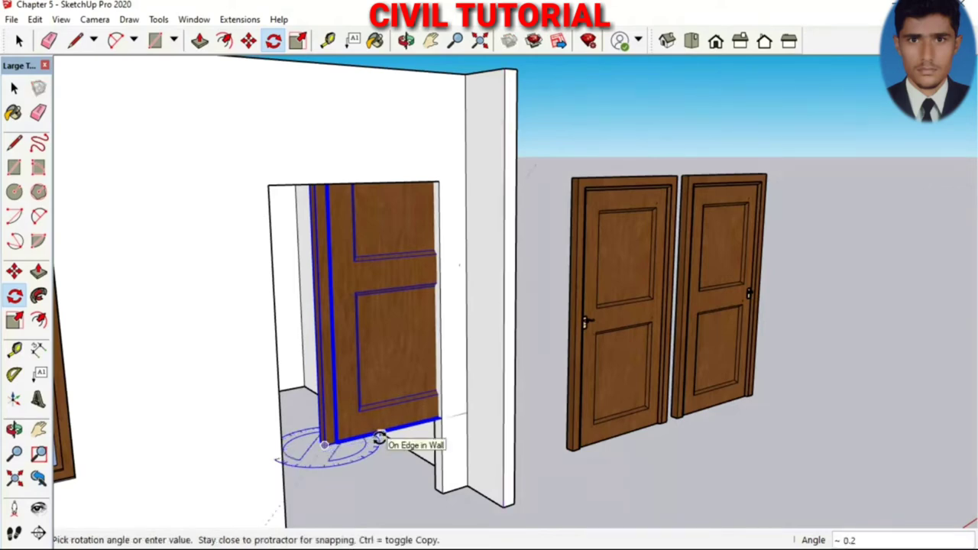
key(Escape)
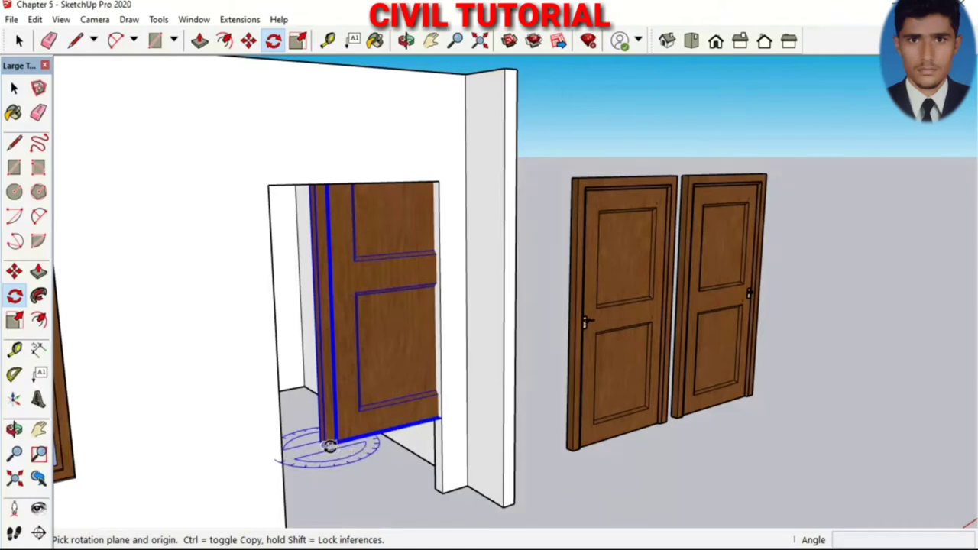
click(325, 445)
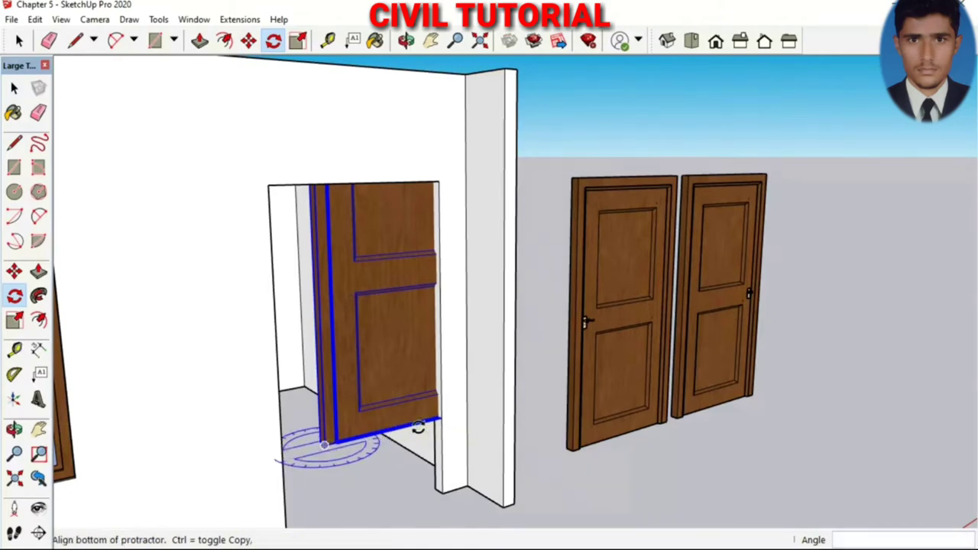
click(418, 428)
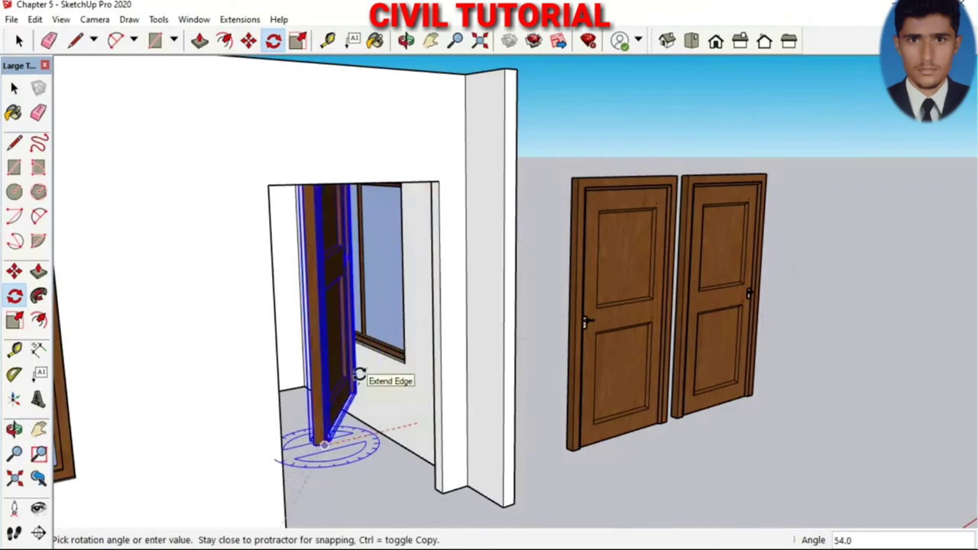
text(90)
key(Return)
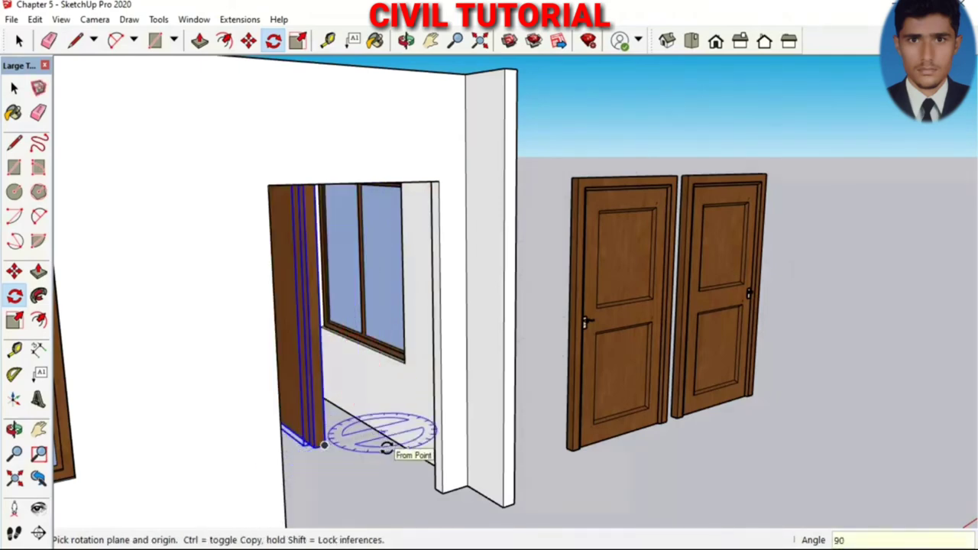
key(o)
scroll(393, 443, down, 3)
drag(392, 441, 447, 383)
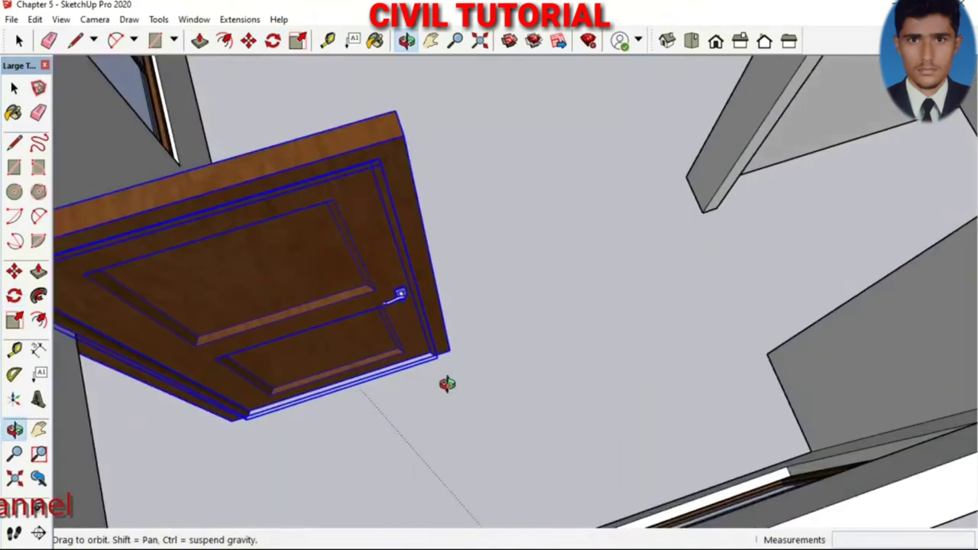
Move the rotated door across the room to just beside the interior doorway.
middle_drag(447, 383, 484, 460)
key(m)
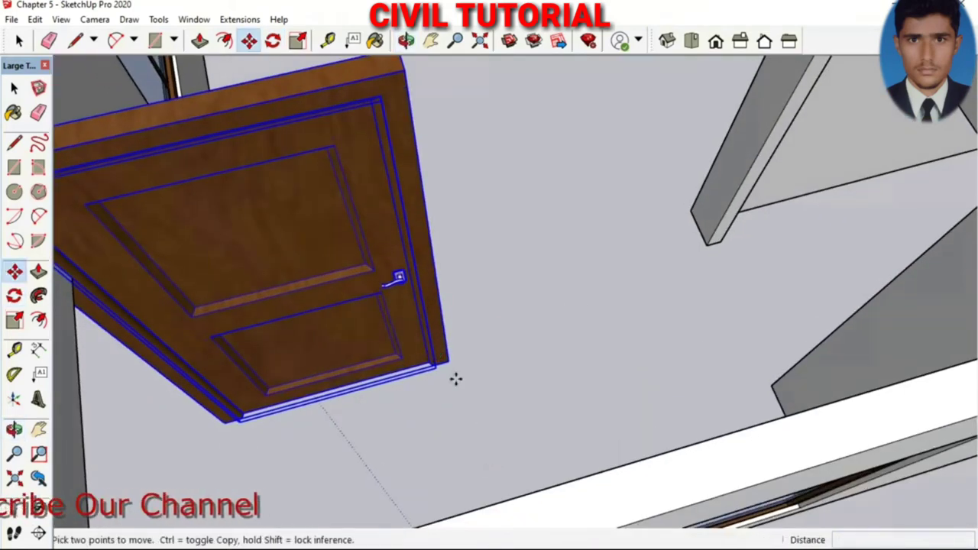
click(449, 360)
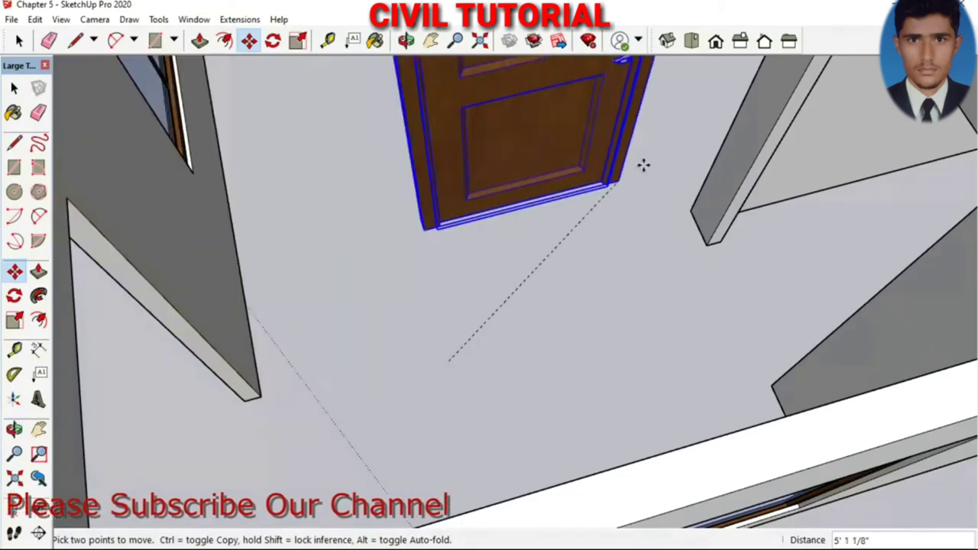
click(687, 113)
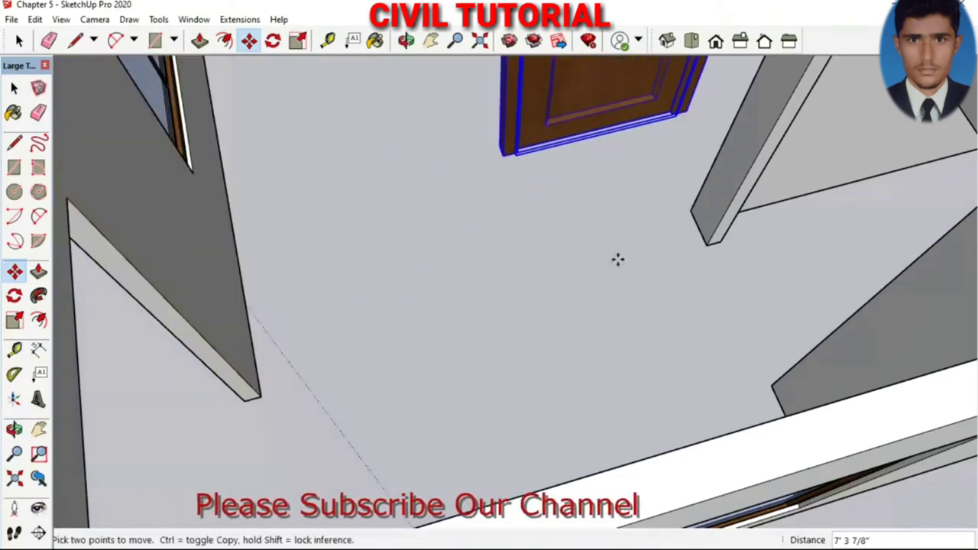
scroll(617, 259, down, 3)
scroll(631, 221, down, 1)
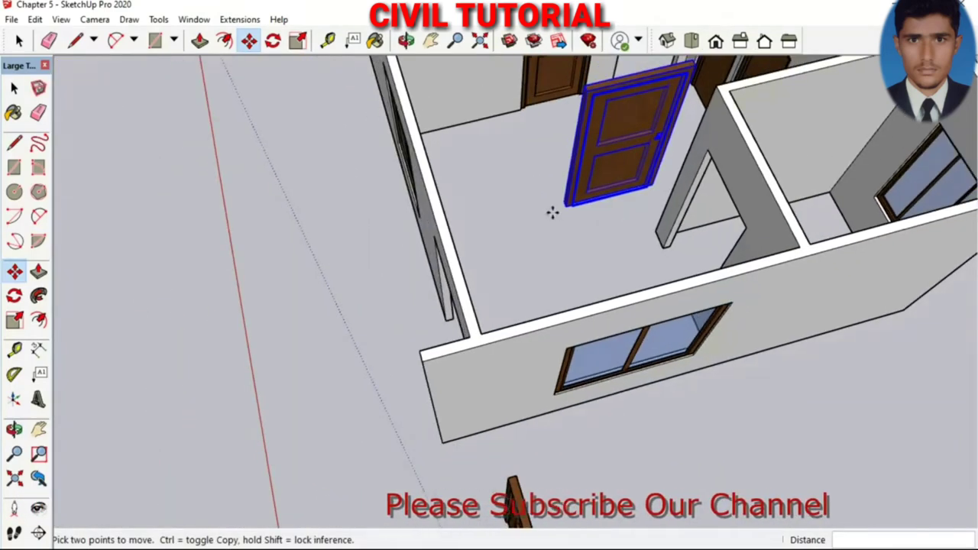
scroll(650, 172, up, 3)
scroll(637, 186, up, 1)
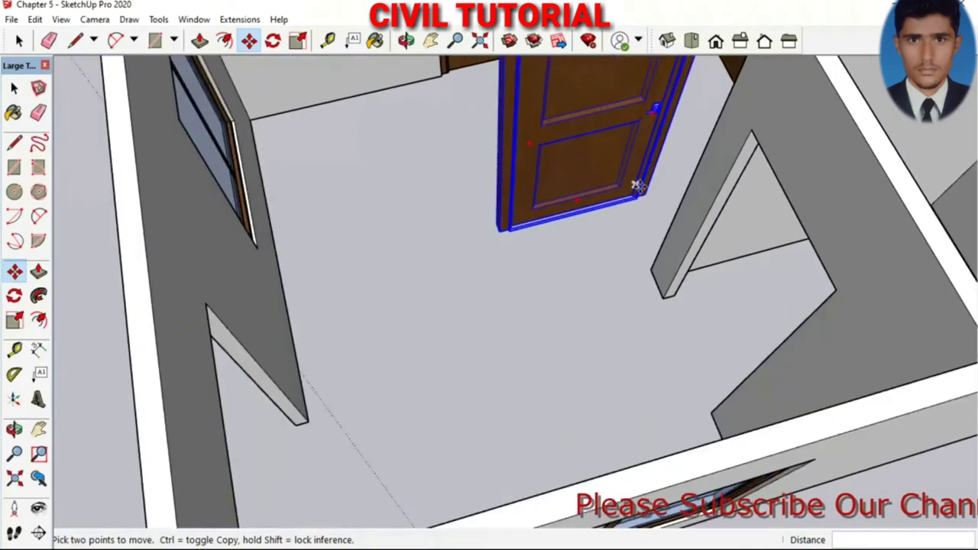
scroll(637, 186, up, 3)
scroll(635, 193, up, 1)
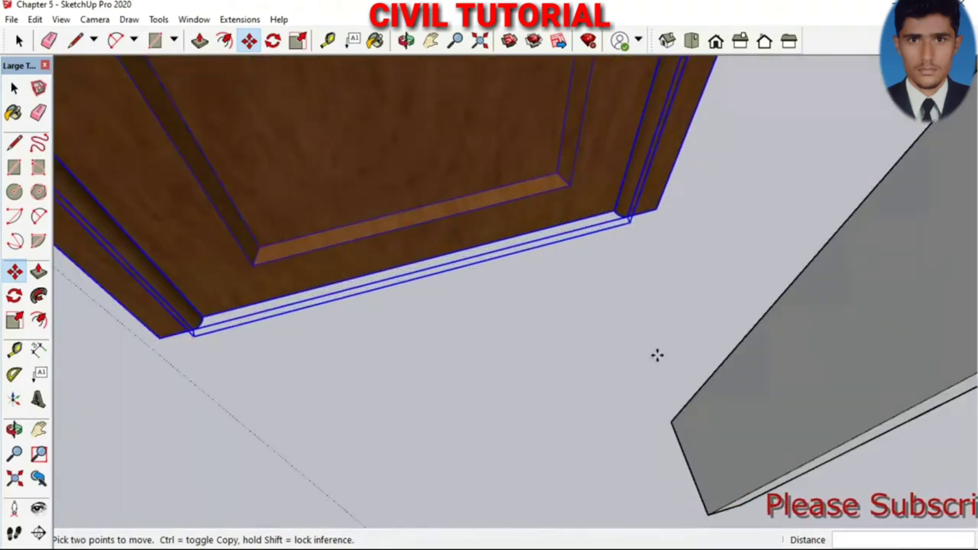
click(629, 219)
scroll(629, 219, down, 5)
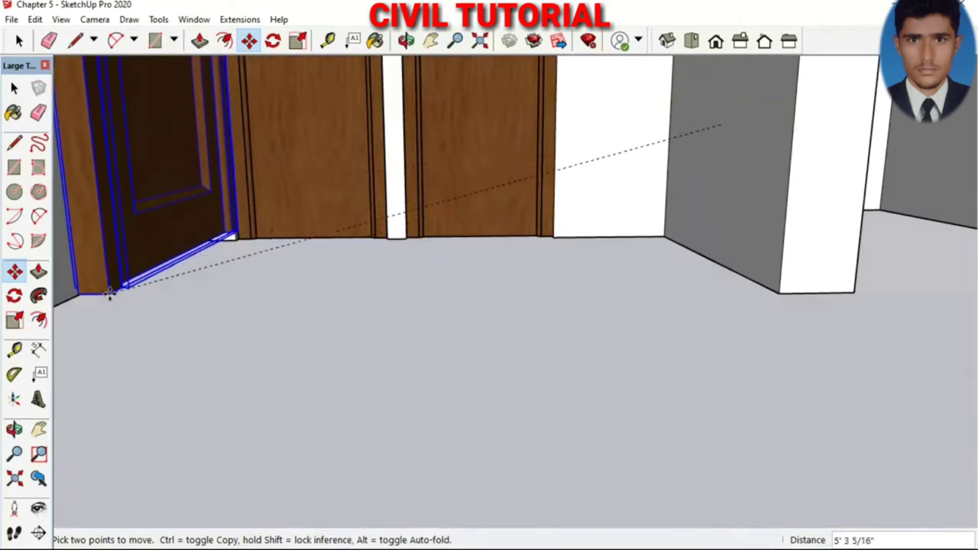
click(110, 287)
scroll(327, 304, up, 1)
Snap the door's top corner to the corner of the wall opening.
mouse_move(327, 304)
middle_down()
mouse_move(408, 100)
mouse_move(459, 77)
mouse_move(406, 67)
mouse_move(398, 75)
middle_up()
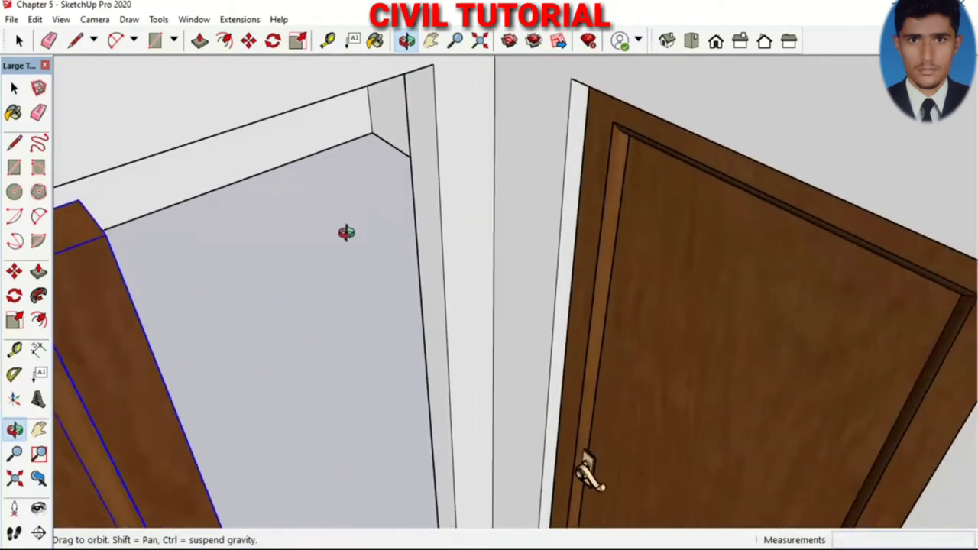
key(m)
click(105, 236)
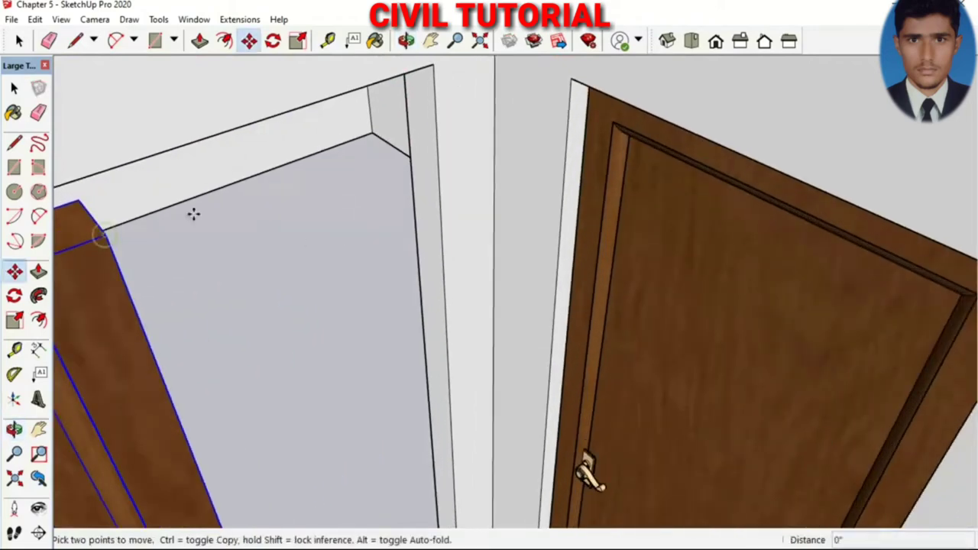
click(432, 69)
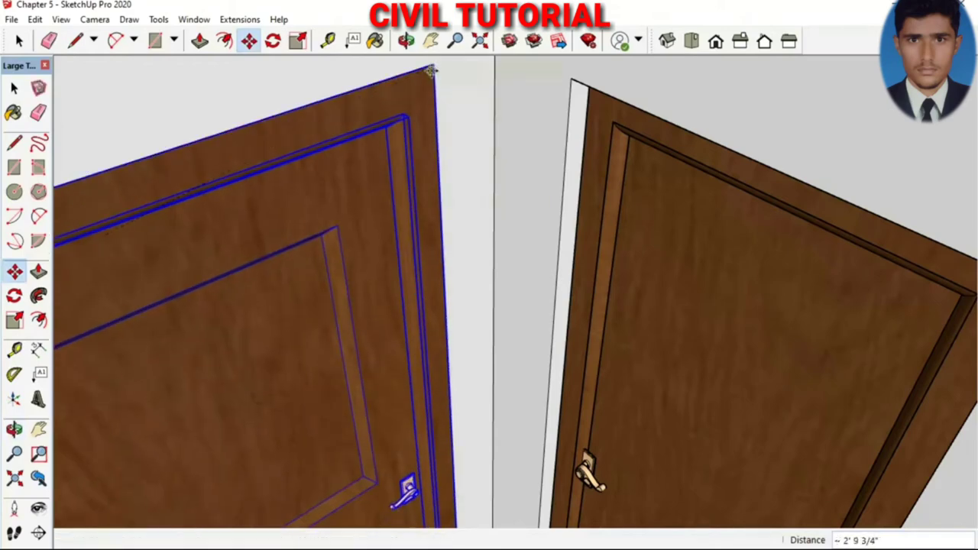
scroll(431, 187, down, 3)
scroll(430, 188, down, 3)
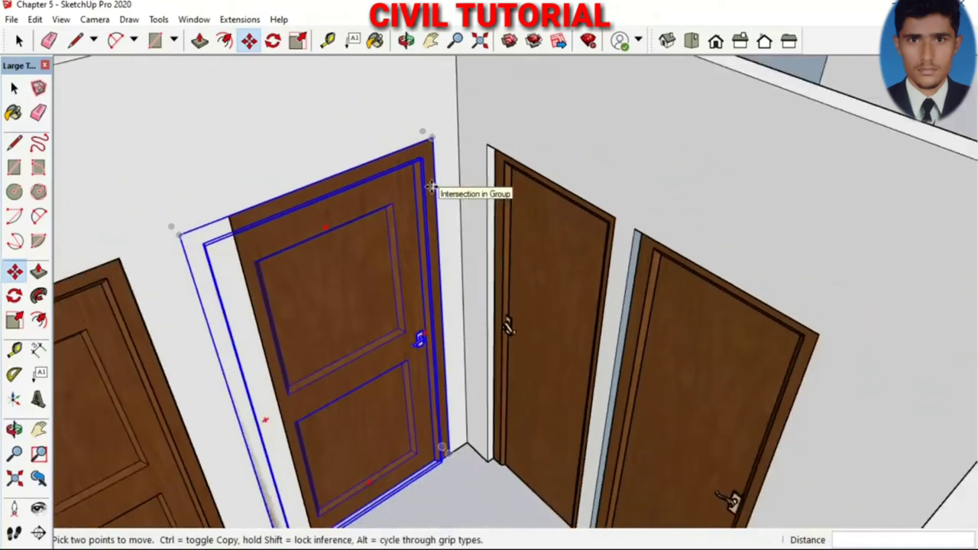
scroll(406, 263, down, 3)
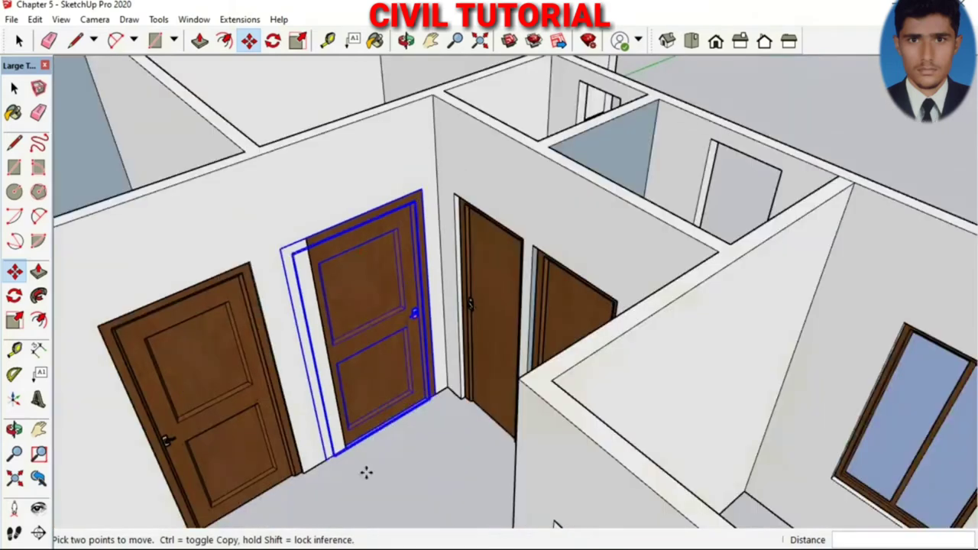
scroll(364, 472, up, 5)
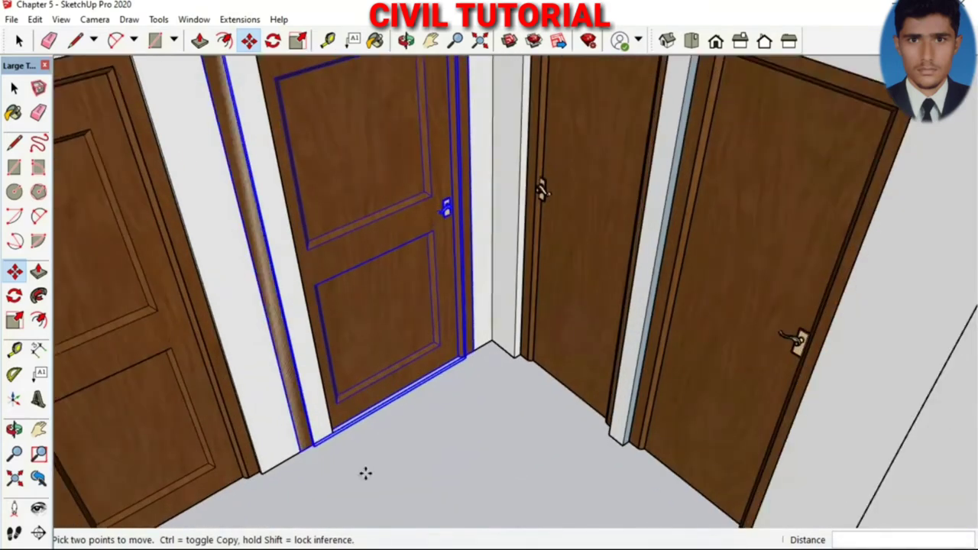
Scale the second door's width to about 0.83 using its left-side green grip.
key(s)
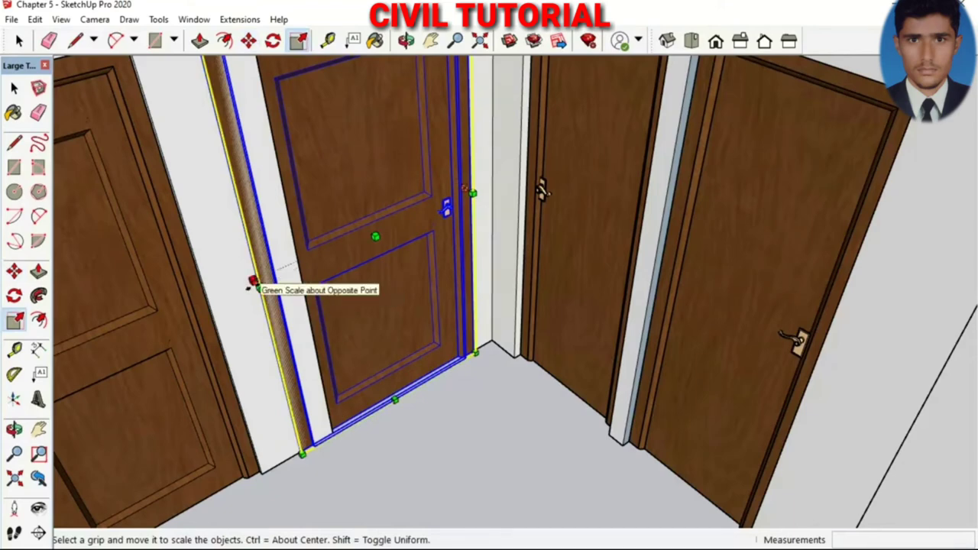
drag(252, 283, 294, 260)
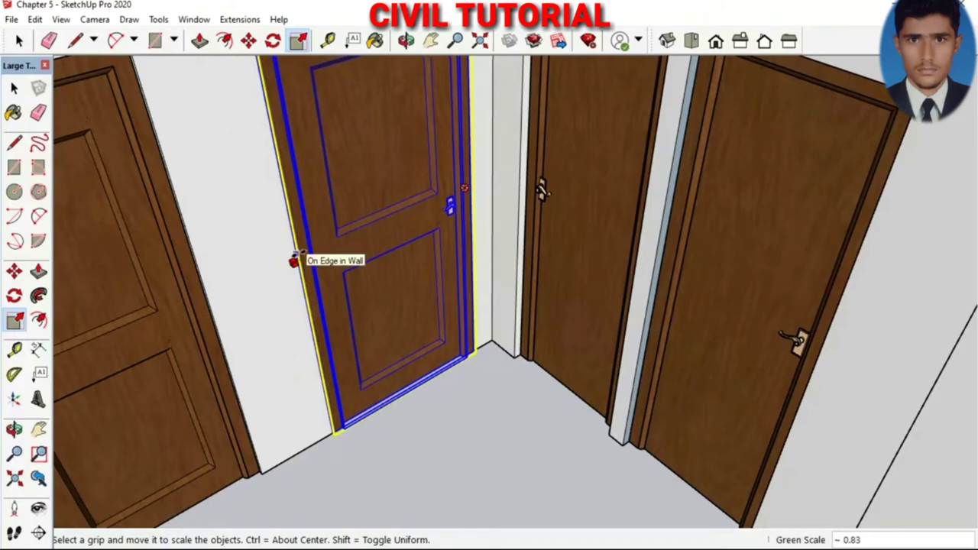
drag(294, 260, 302, 265)
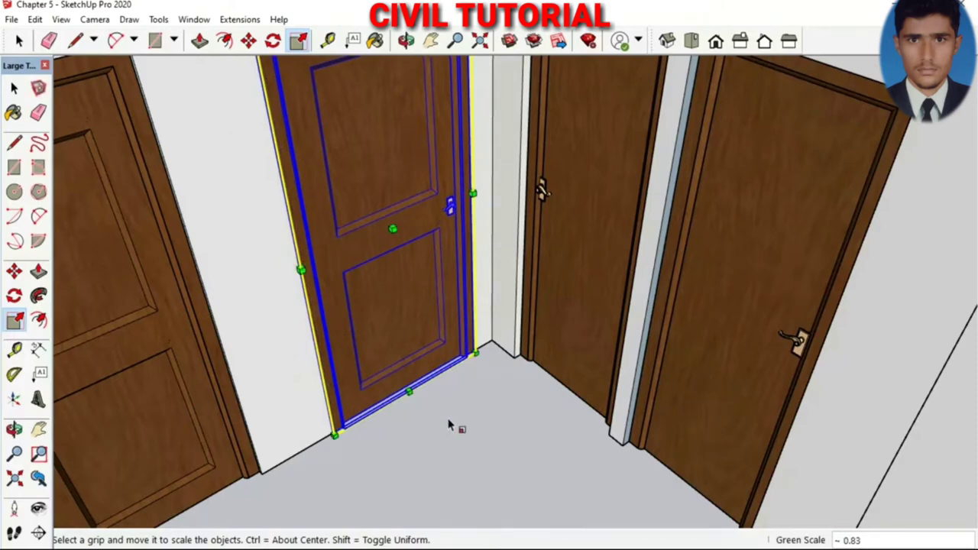
scroll(449, 426, down, 3)
scroll(449, 426, down, 1)
scroll(449, 425, down, 1)
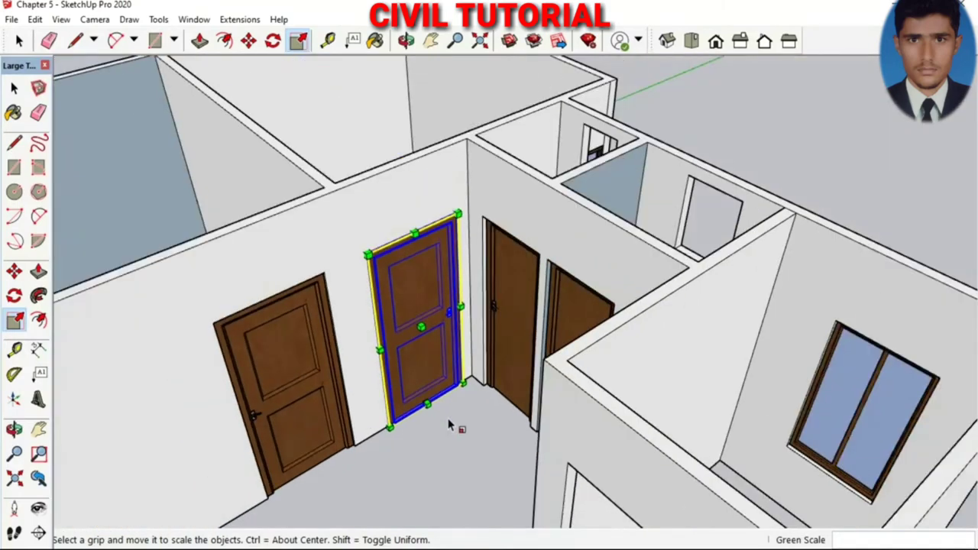
key(o)
drag(389, 424, 618, 427)
drag(227, 331, 590, 418)
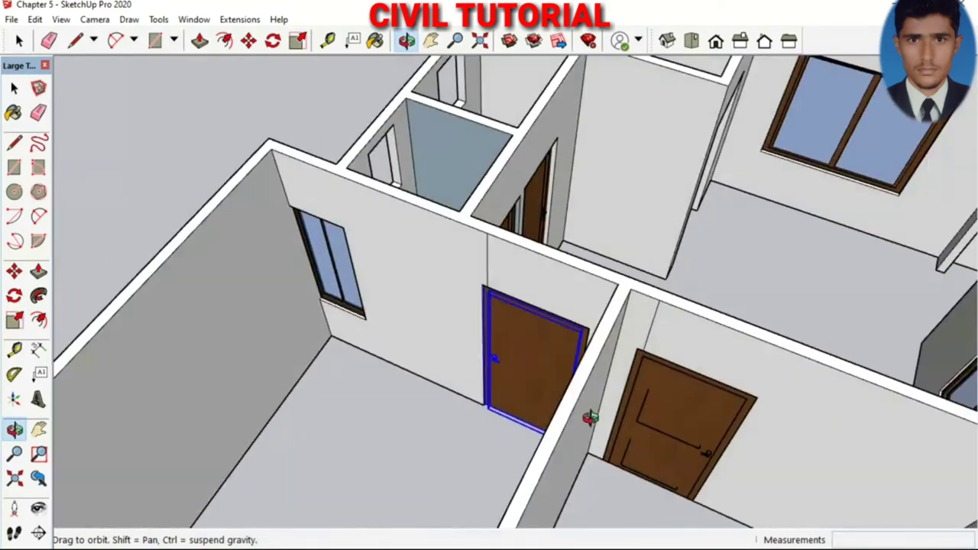
Nudge the second door about 1" so its bottom corner sits flush with the wall corner.
drag(486, 444, 528, 421)
scroll(516, 421, up, 3)
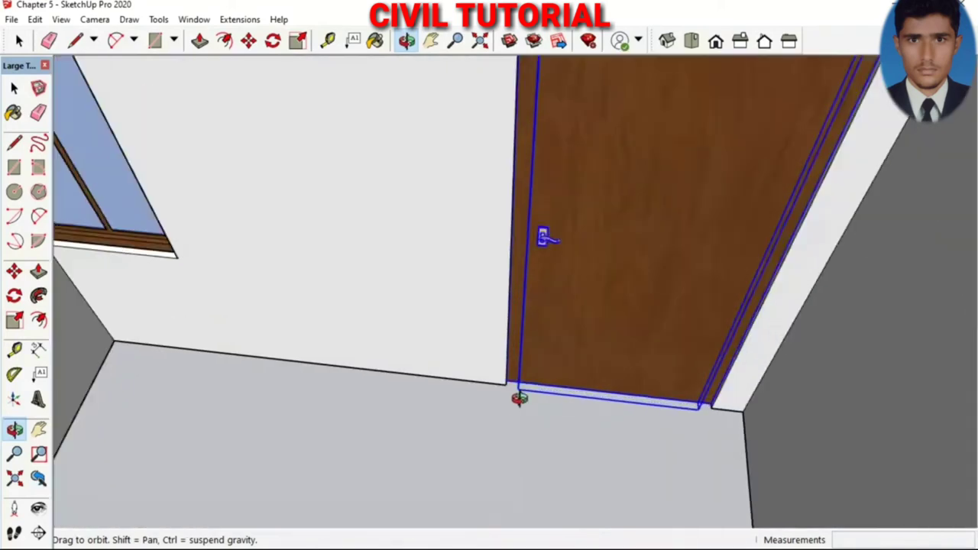
scroll(517, 395, up, 2)
scroll(517, 360, up, 2)
scroll(494, 391, up, 1)
mouse_move(491, 426)
mouse_down()
mouse_move(465, 288)
mouse_move(466, 324)
mouse_move(491, 356)
mouse_move(466, 360)
mouse_up()
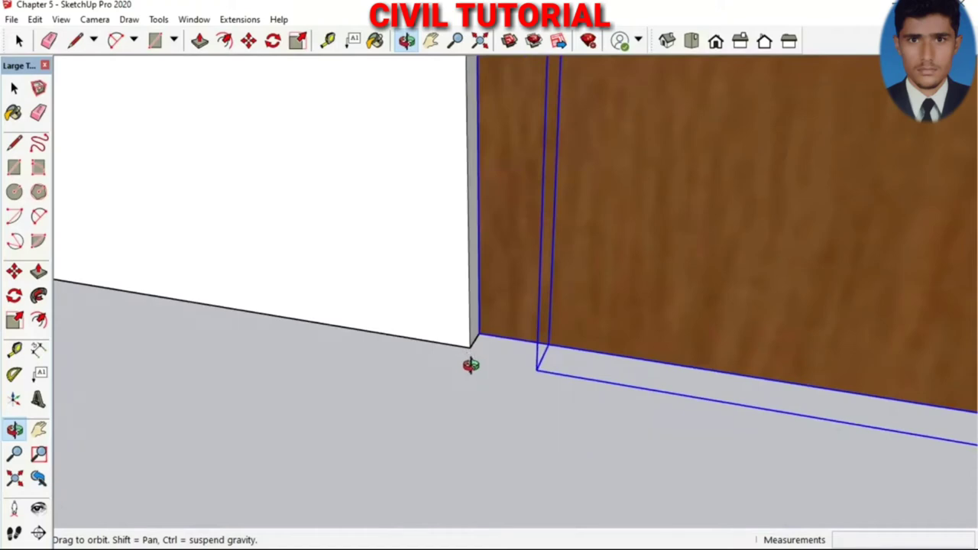
key(m)
click(477, 338)
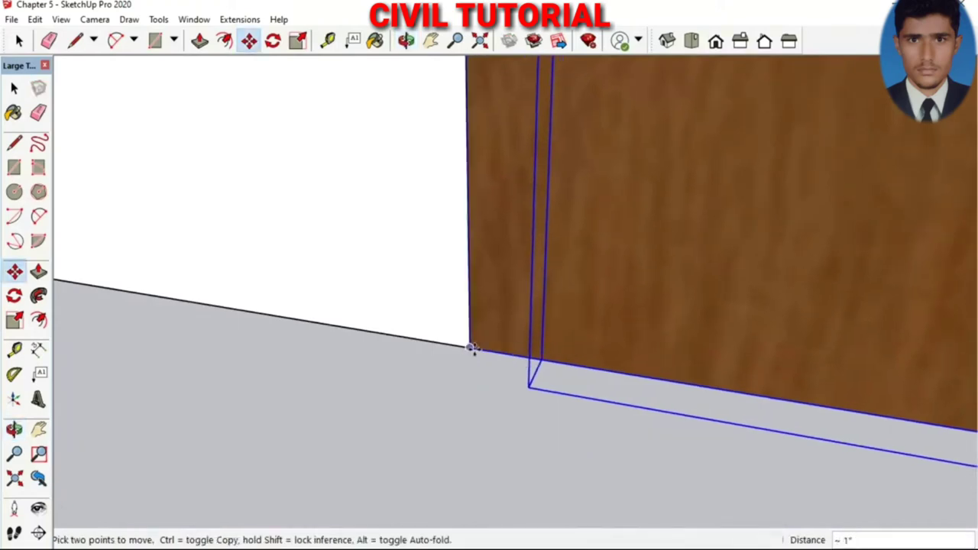
click(470, 347)
scroll(466, 364, down, 2)
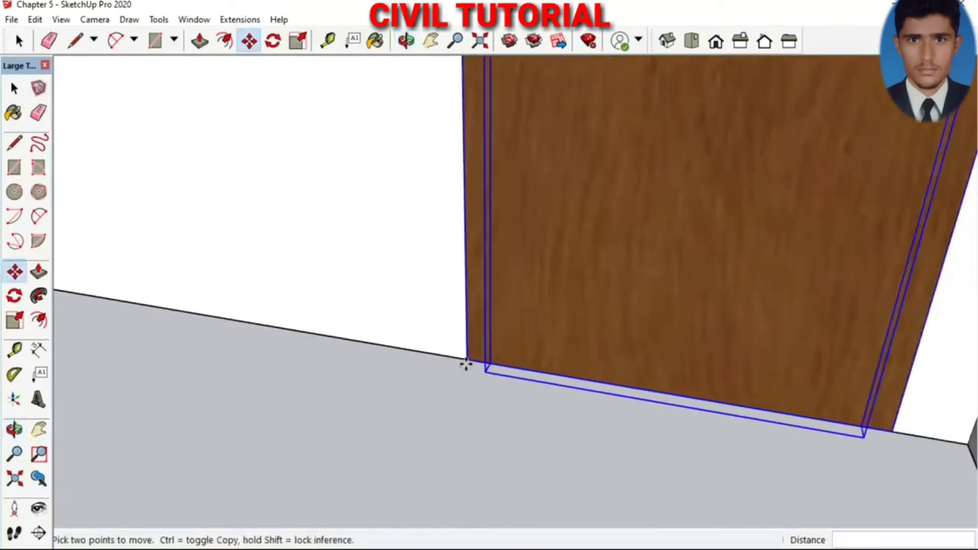
scroll(466, 364, down, 2)
scroll(466, 363, up, 5)
click(466, 362)
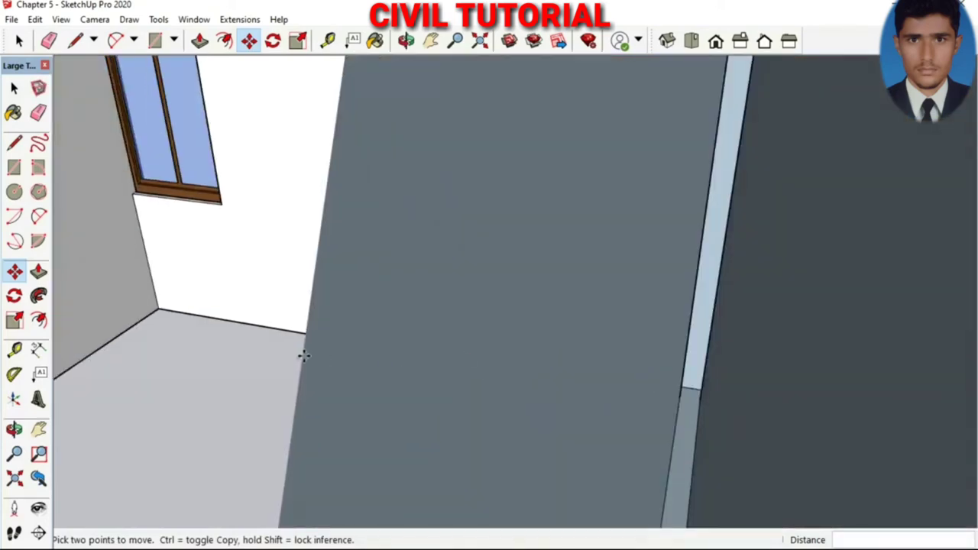
key(o)
mouse_move(262, 318)
mouse_down()
mouse_move(420, 308)
mouse_move(421, 324)
mouse_up()
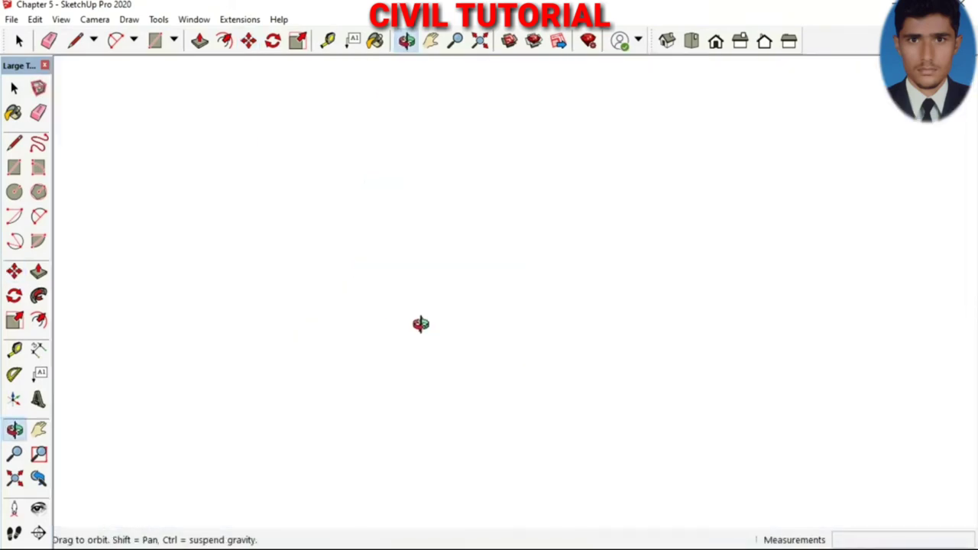
Go to the Iso view, then orbit and zoom until the front wall and spare doors face you.
click(667, 41)
scroll(550, 282, down, 3)
scroll(546, 298, down, 3)
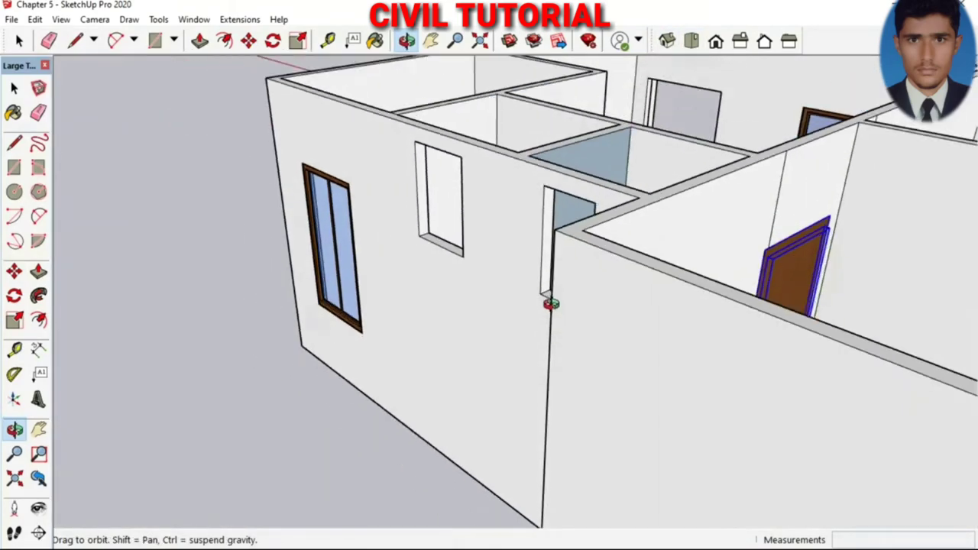
scroll(548, 300, down, 2)
scroll(550, 302, down, 2)
scroll(541, 313, down, 2)
scroll(539, 314, down, 1)
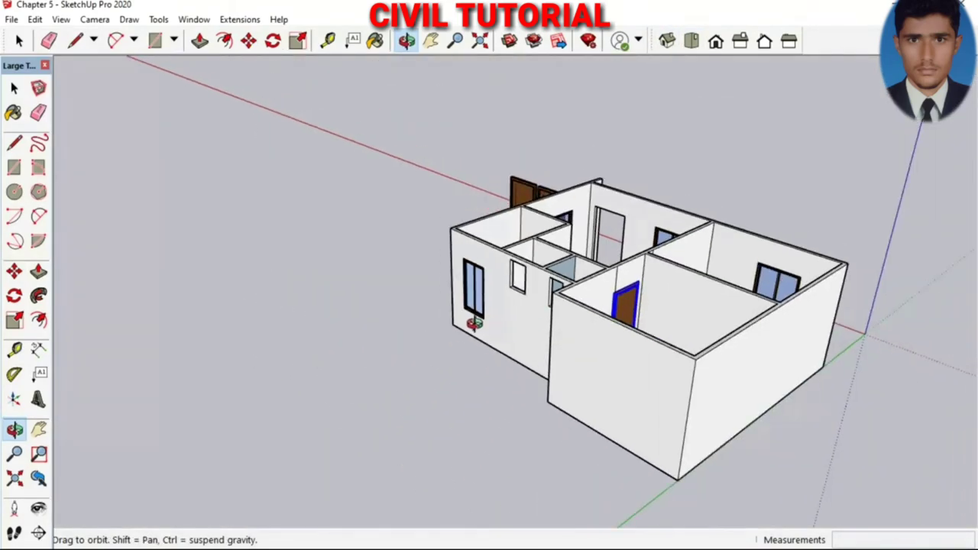
mouse_move(475, 324)
mouse_down()
mouse_move(530, 345)
mouse_move(692, 355)
mouse_move(496, 336)
mouse_move(675, 343)
mouse_move(491, 242)
mouse_up()
mouse_move(375, 241)
mouse_down()
mouse_move(439, 249)
mouse_move(515, 225)
mouse_up()
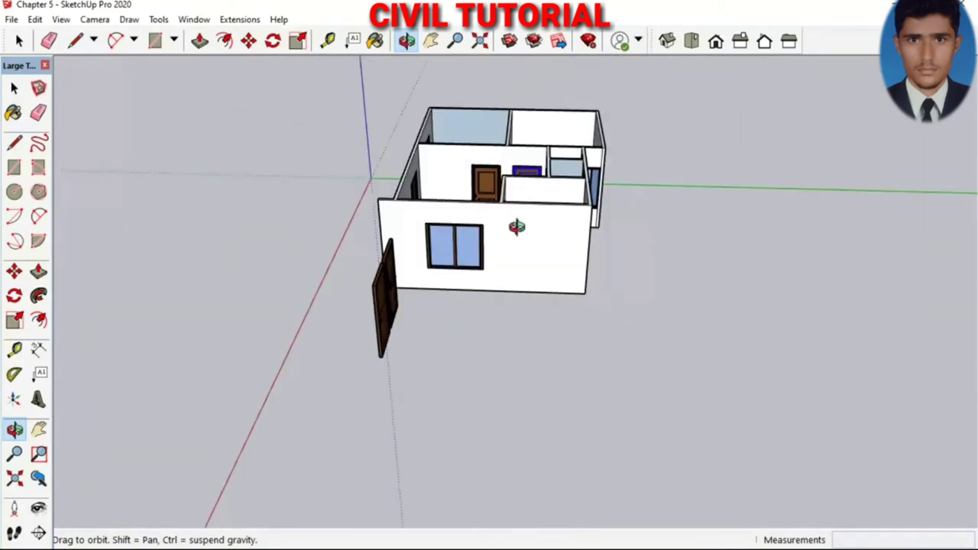
drag(425, 227, 609, 211)
drag(344, 234, 539, 231)
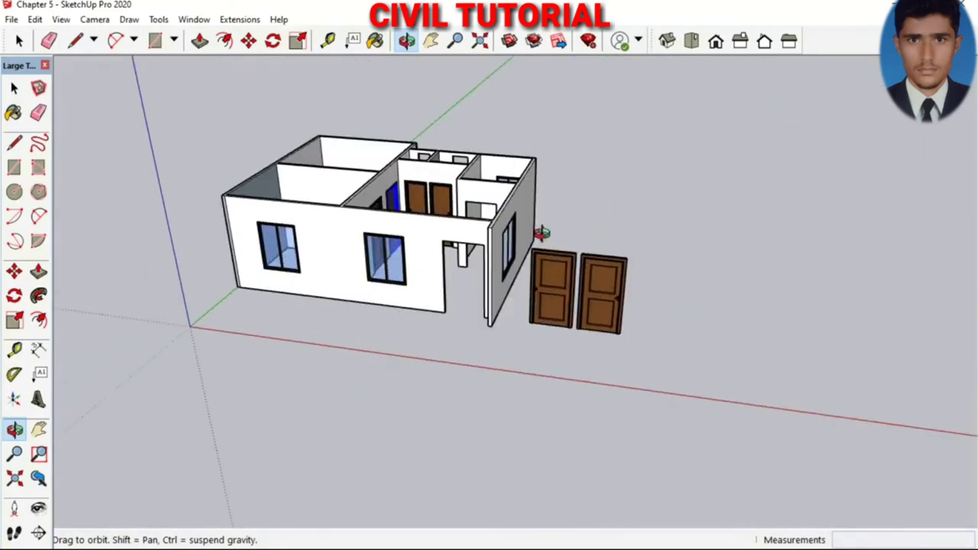
scroll(397, 212, up, 2)
scroll(390, 217, up, 2)
scroll(392, 217, up, 2)
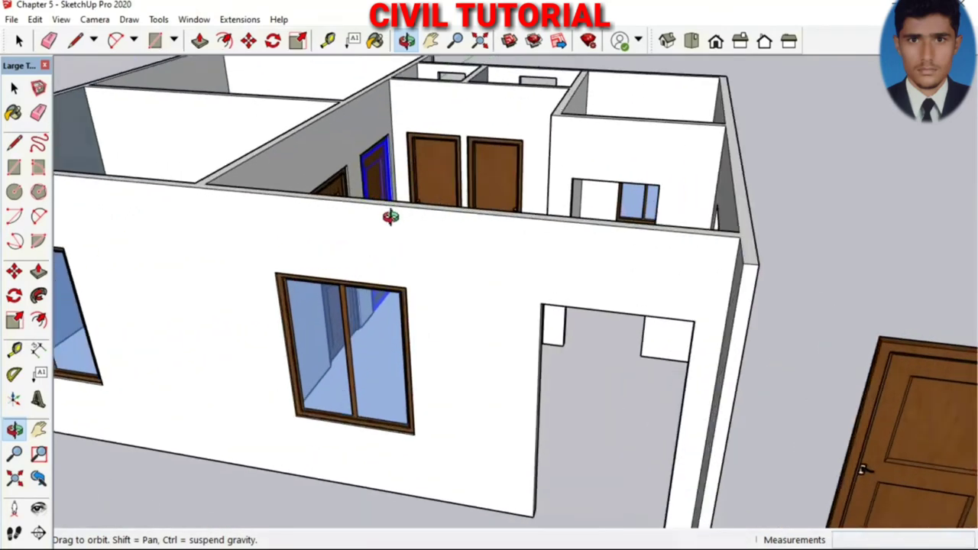
scroll(392, 219, down, 1)
scroll(392, 218, down, 2)
mouse_move(407, 265)
mouse_down()
mouse_move(466, 290)
mouse_move(462, 190)
mouse_move(426, 160)
mouse_up()
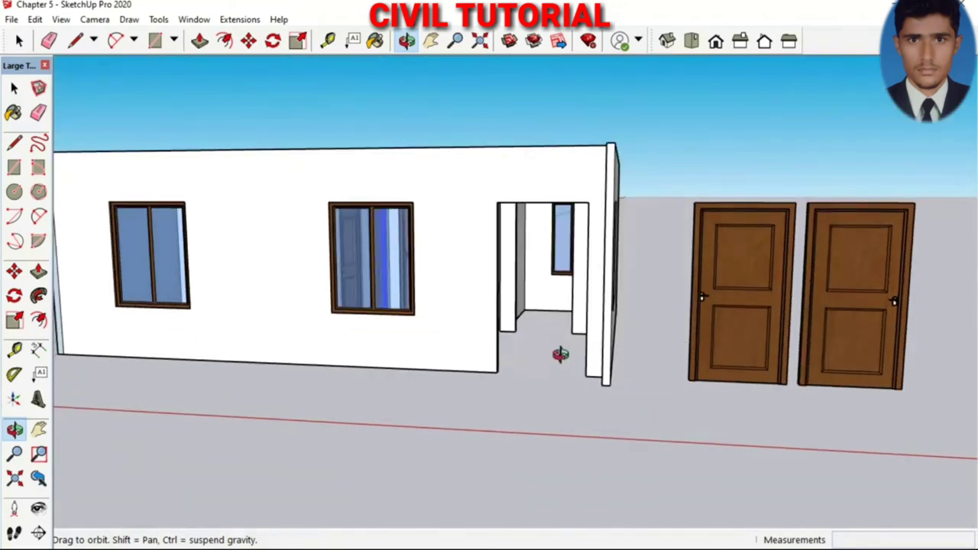
scroll(537, 306, up, 2)
scroll(537, 305, down, 1)
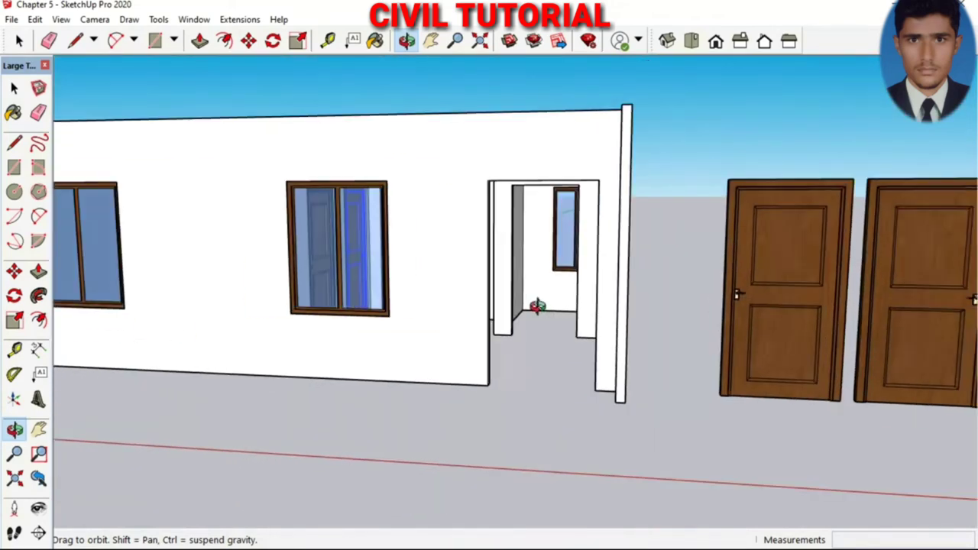
scroll(537, 305, down, 1)
scroll(537, 306, down, 2)
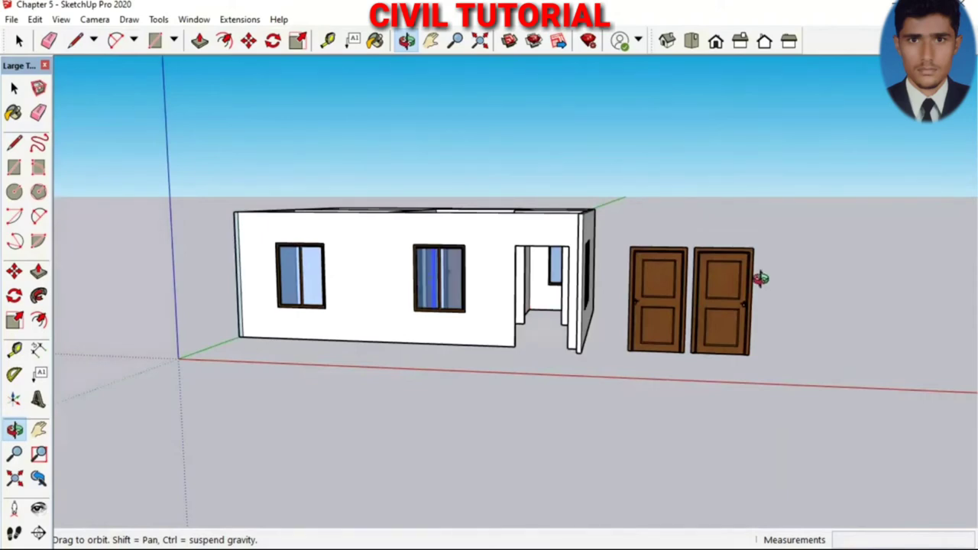
scroll(760, 288, up, 1)
scroll(760, 288, up, 1)
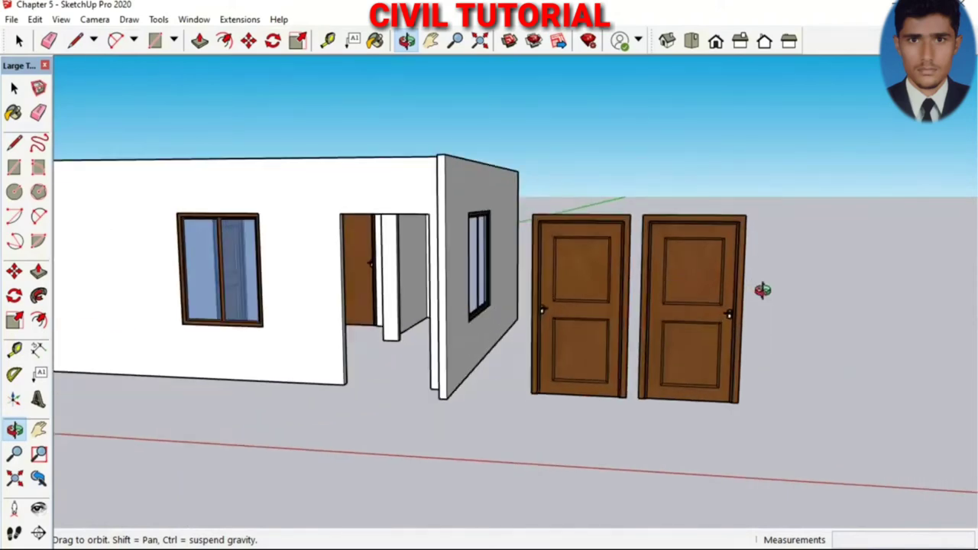
scroll(762, 288, up, 1)
Window-select the right-hand spare door.
key(space)
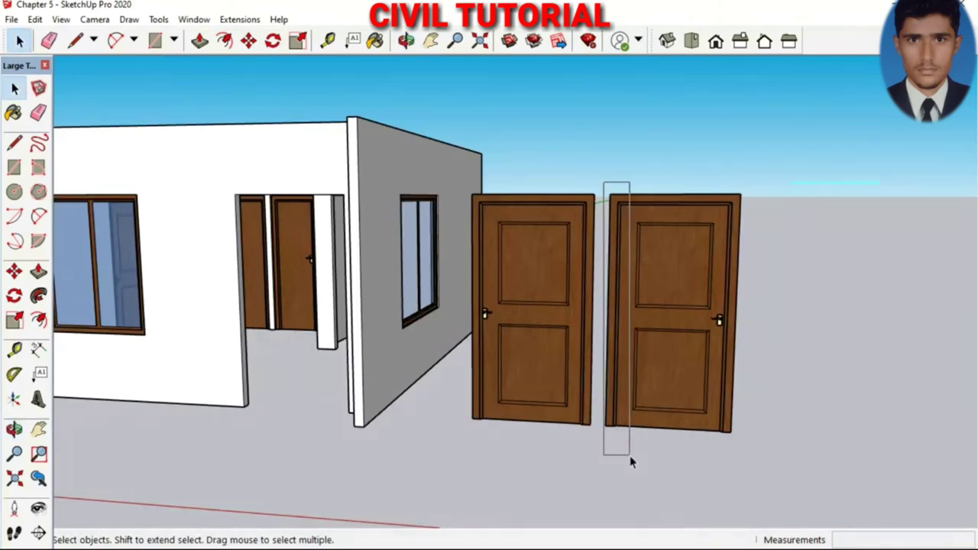
drag(600, 174, 759, 458)
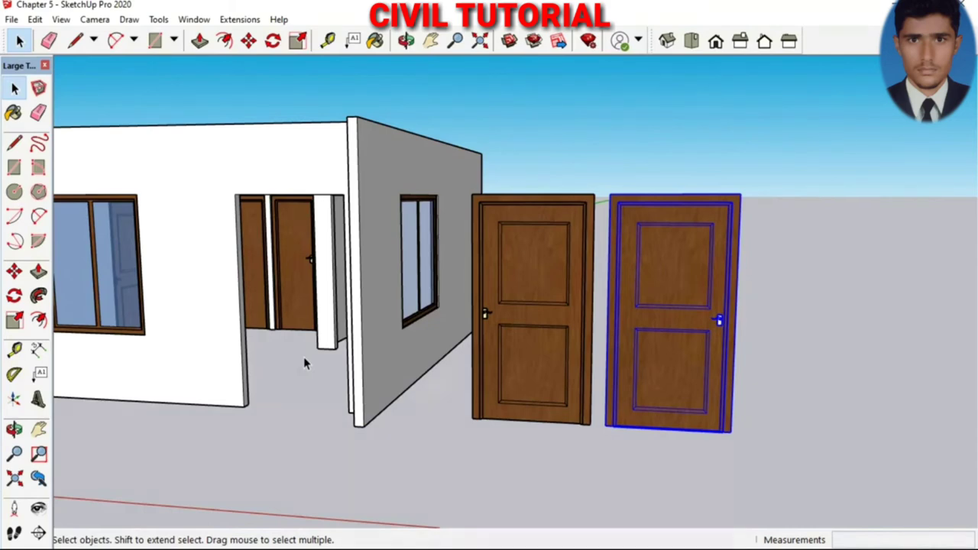
middle_drag(303, 357, 360, 354)
scroll(360, 354, up, 3)
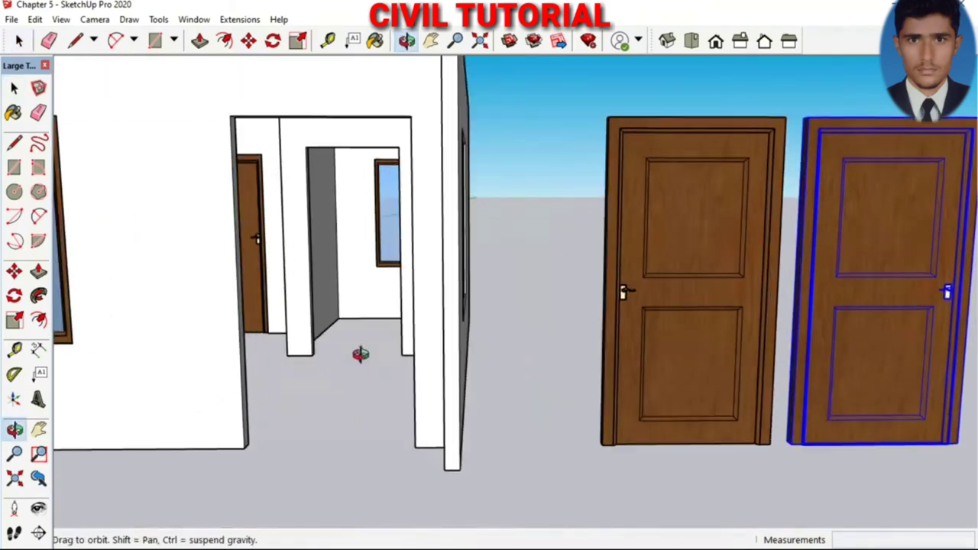
scroll(360, 353, up, 2)
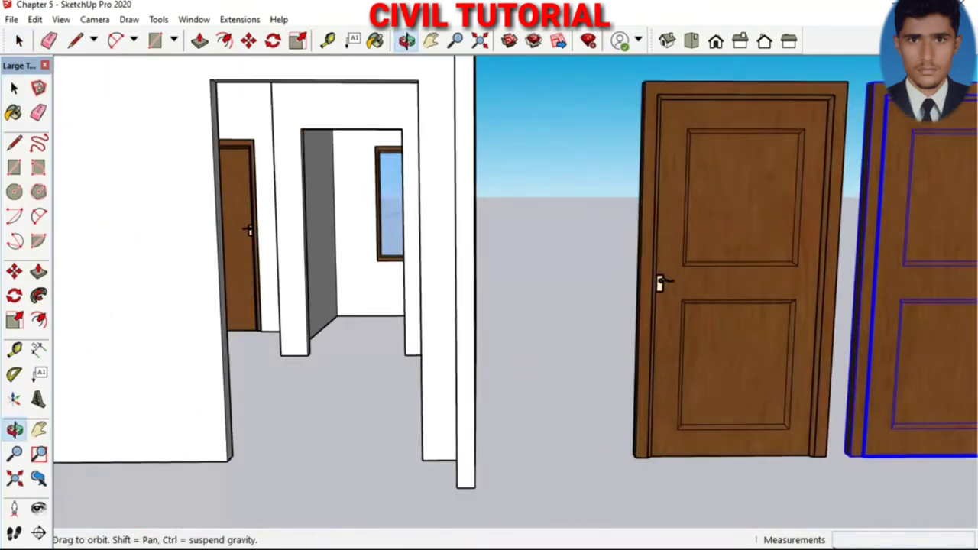
Move the spare door from its bottom corner into the doorway opening.
key(m)
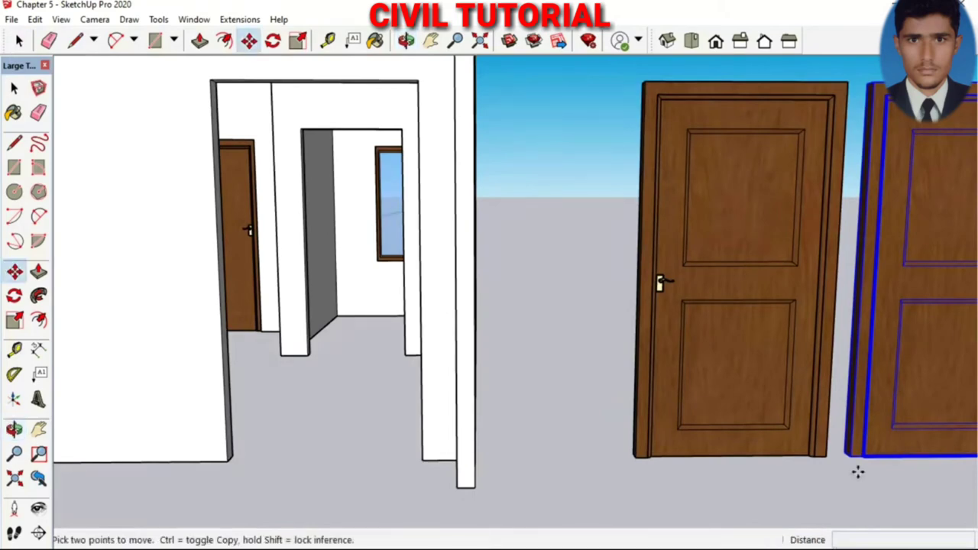
click(852, 452)
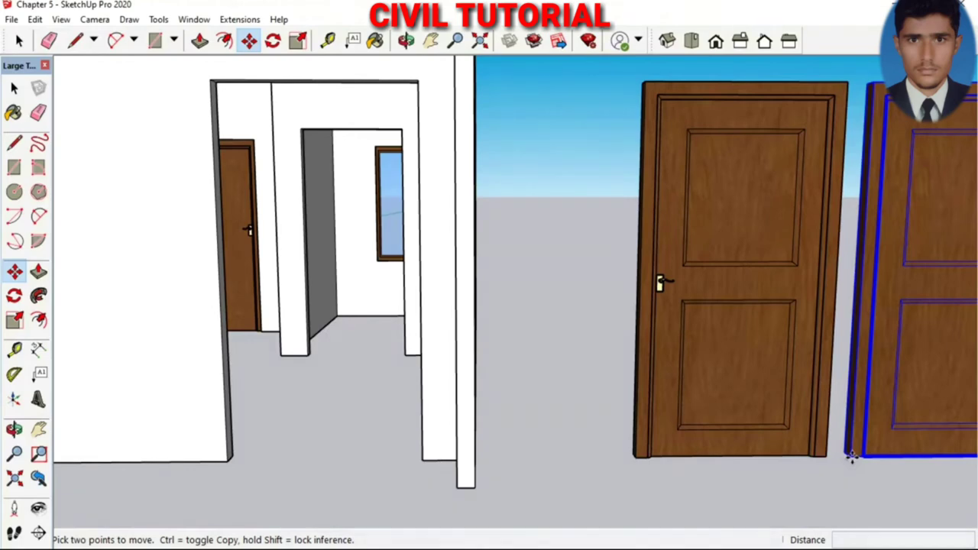
click(852, 455)
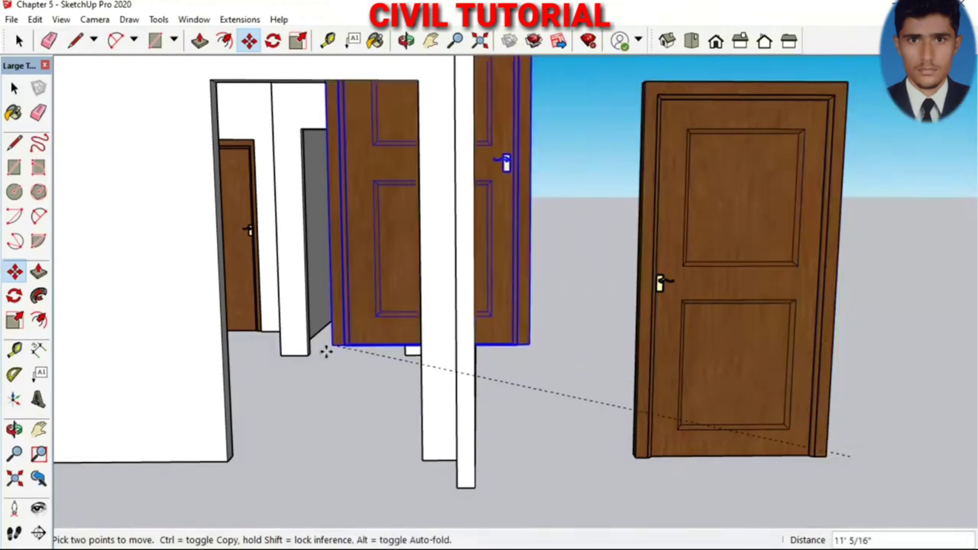
click(308, 355)
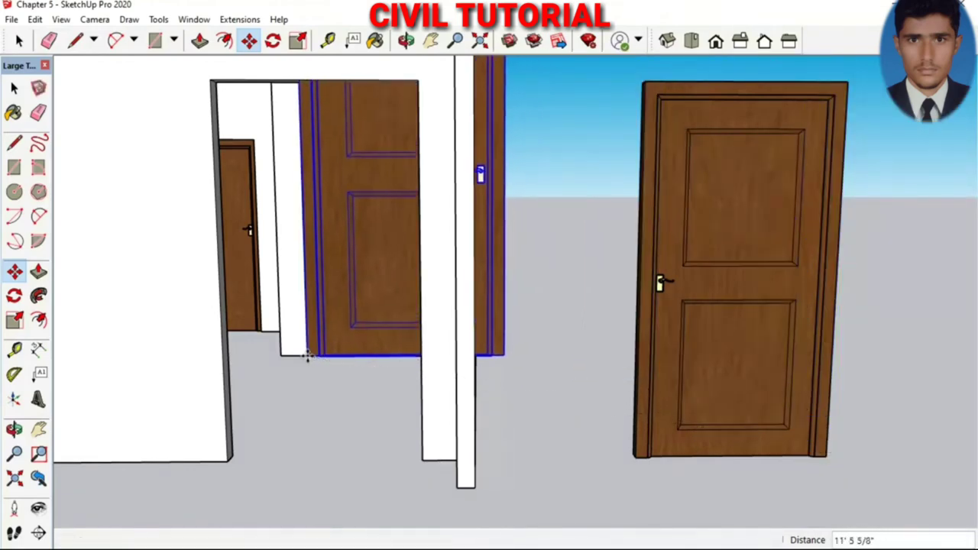
scroll(308, 354, up, 2)
scroll(308, 355, up, 2)
scroll(308, 355, up, 2)
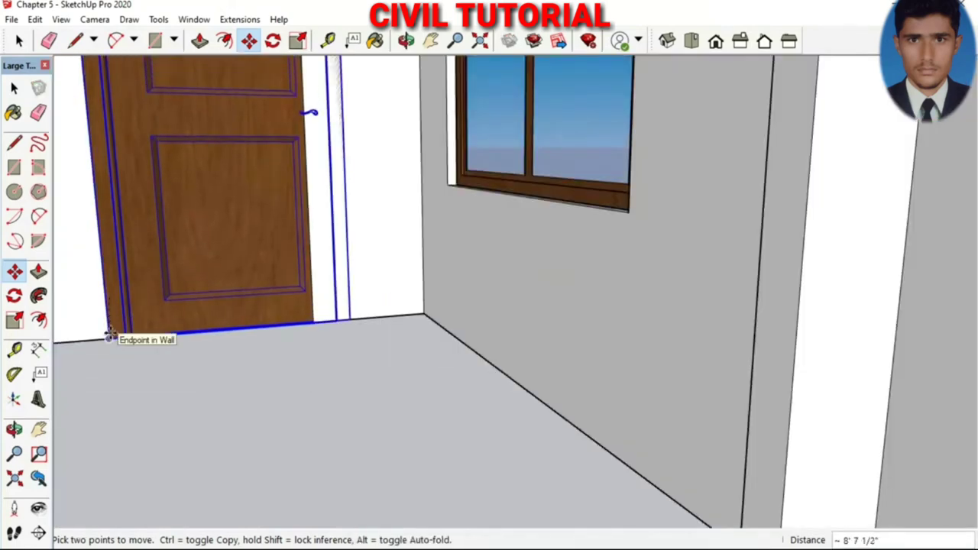
Snap the door's corner to the doorway edge beside the jamb, near the window.
click(110, 337)
scroll(325, 369, down, 1)
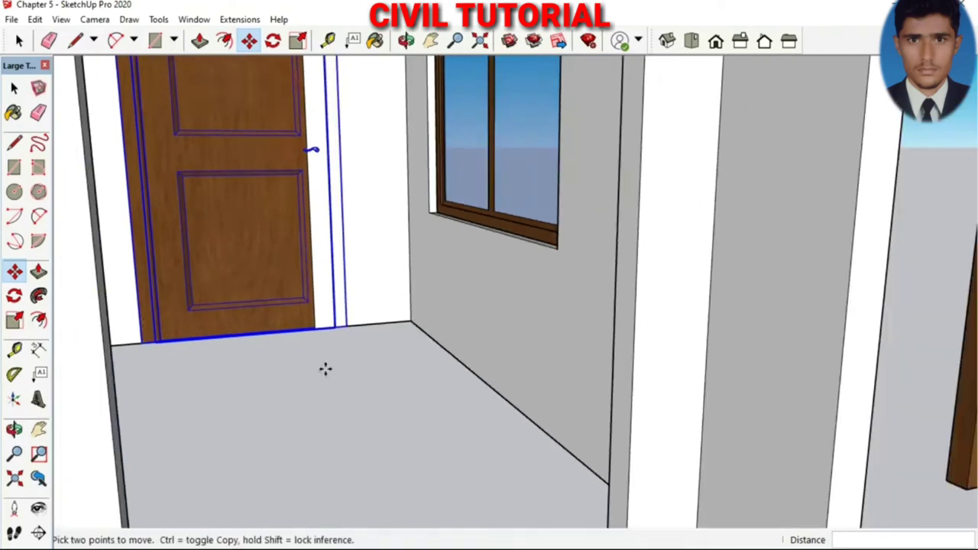
scroll(175, 330, up, 1)
scroll(174, 330, down, 1)
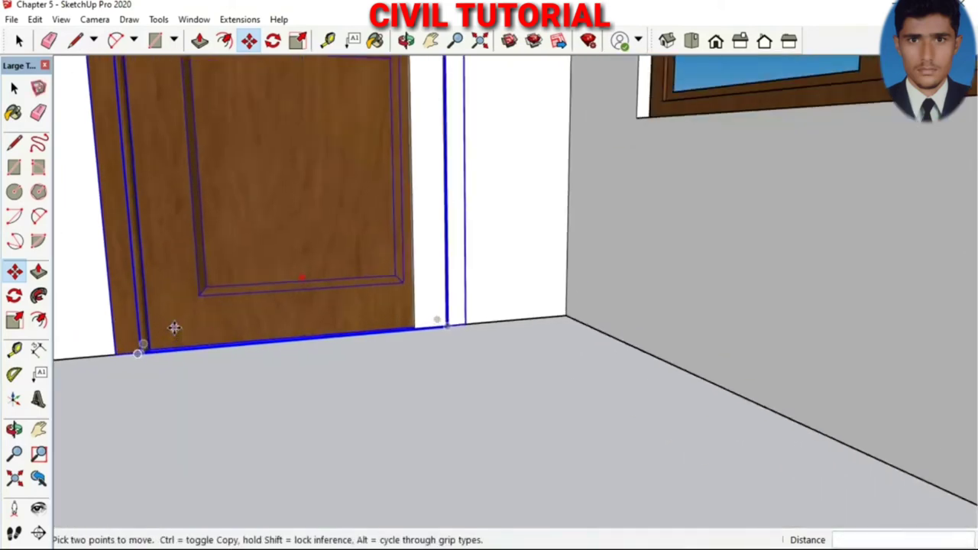
scroll(174, 328, up, 1)
mouse_move(174, 328)
middle_down()
mouse_move(233, 382)
mouse_move(396, 304)
middle_up()
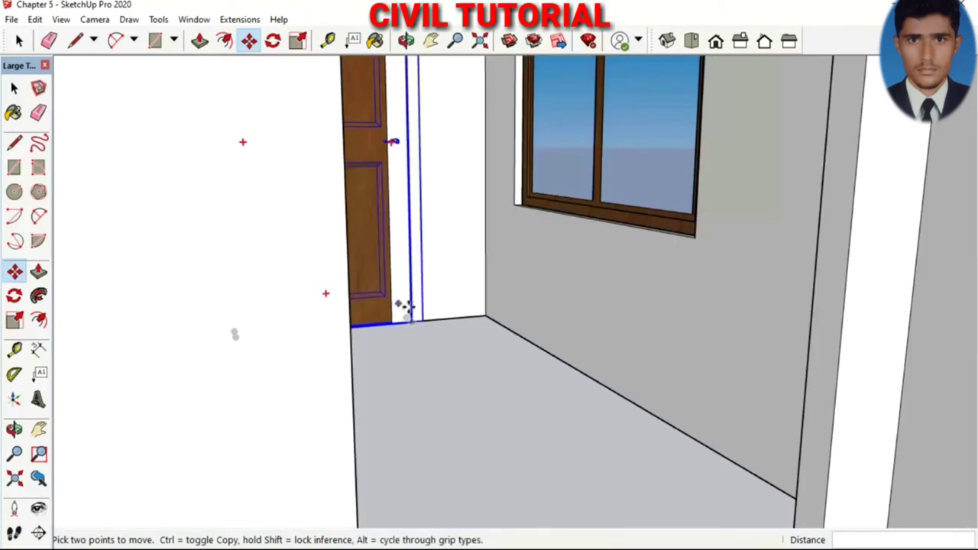
middle_drag(482, 271, 448, 277)
scroll(447, 277, down, 1)
scroll(405, 151, up, 1)
Scale the door beside the window to about 0.83 of its width to fit the doorway.
scroll(404, 149, up, 1)
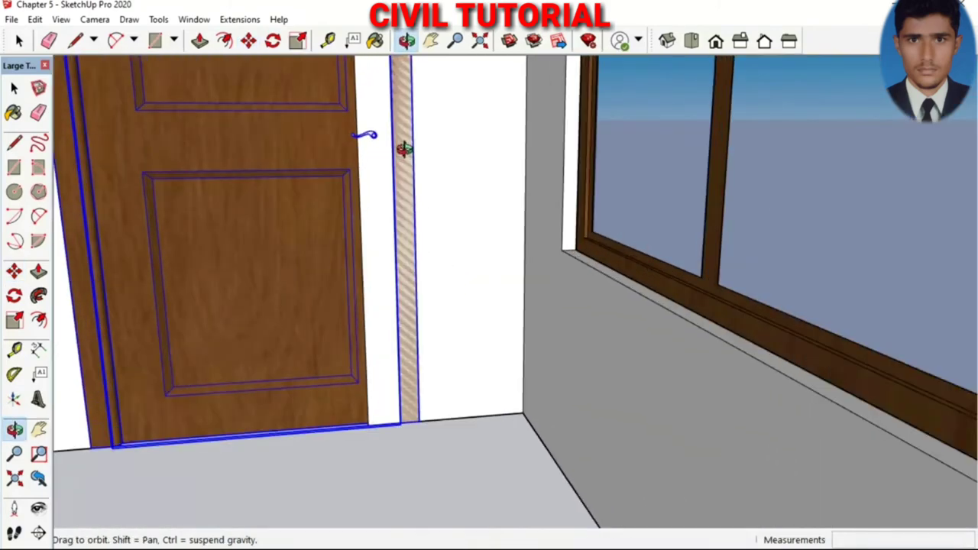
mouse_move(404, 149)
middle_down()
mouse_move(399, 133)
mouse_move(413, 170)
middle_up()
scroll(400, 141, up, 1)
scroll(413, 172, down, 1)
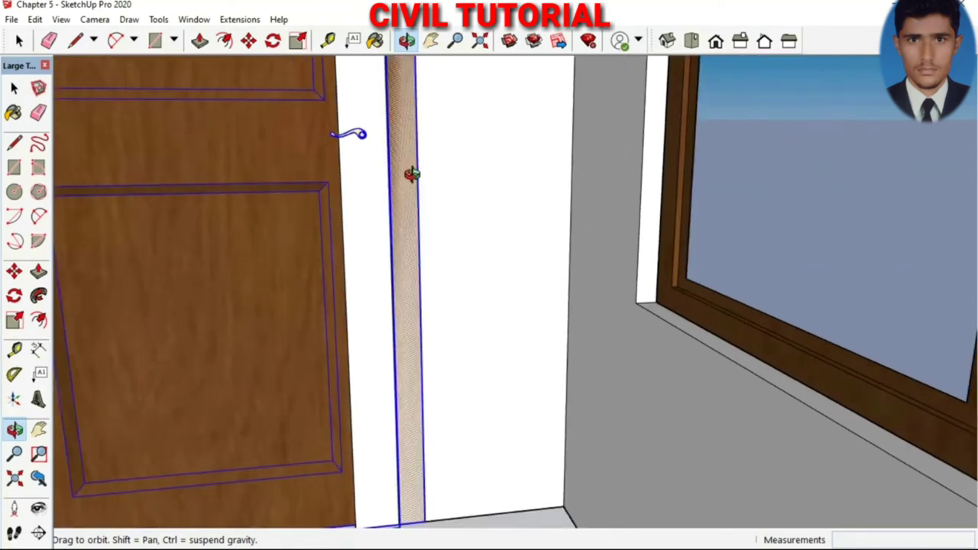
key(s)
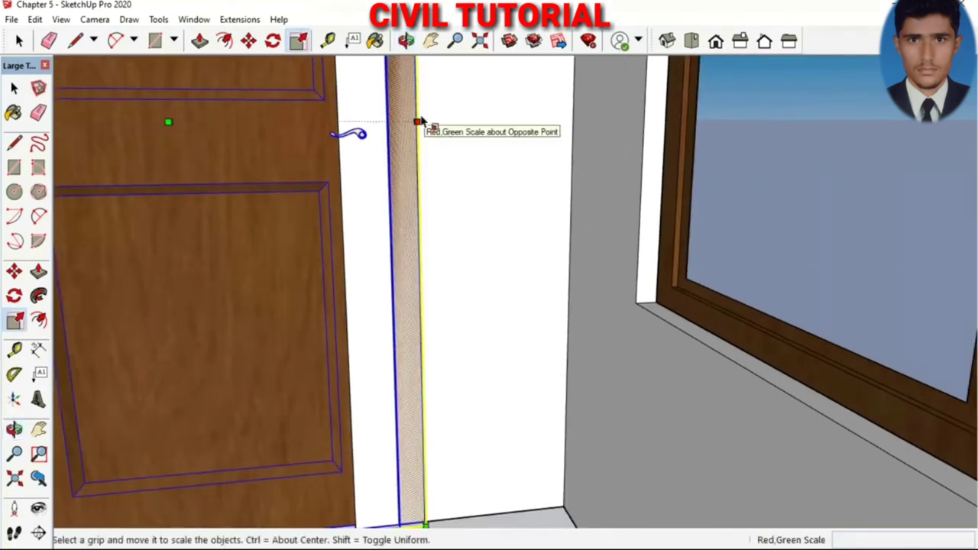
mouse_move(417, 125)
middle_down()
mouse_move(415, 175)
mouse_move(364, 205)
middle_up()
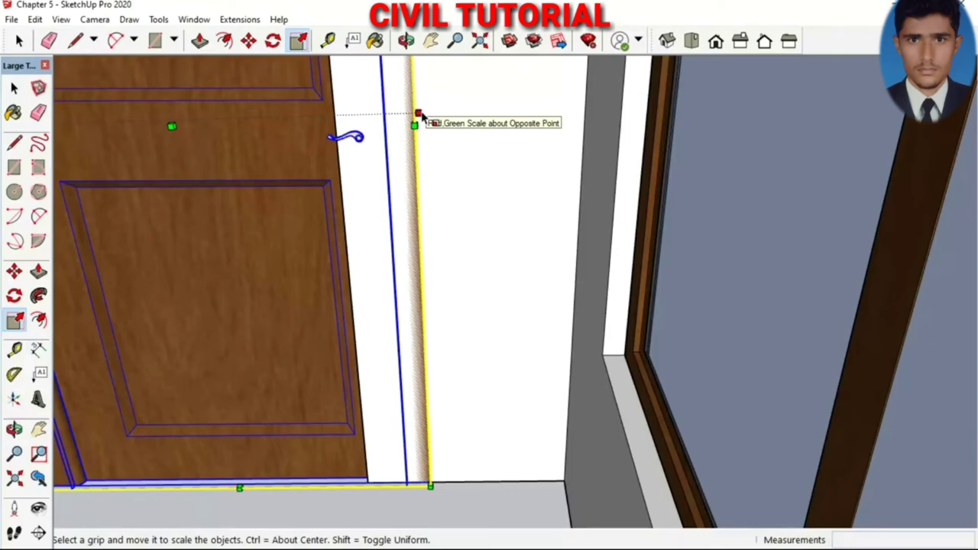
drag(415, 121, 334, 120)
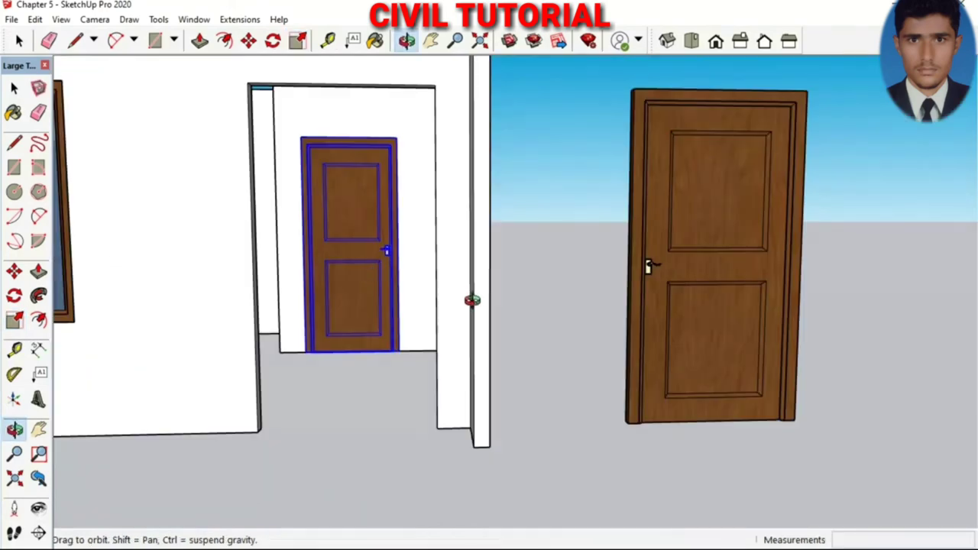
Box-select the freestanding wooden door standing outside the house.
scroll(519, 305, down, 2)
scroll(519, 306, down, 2)
scroll(438, 358, down, 1)
scroll(439, 359, down, 1)
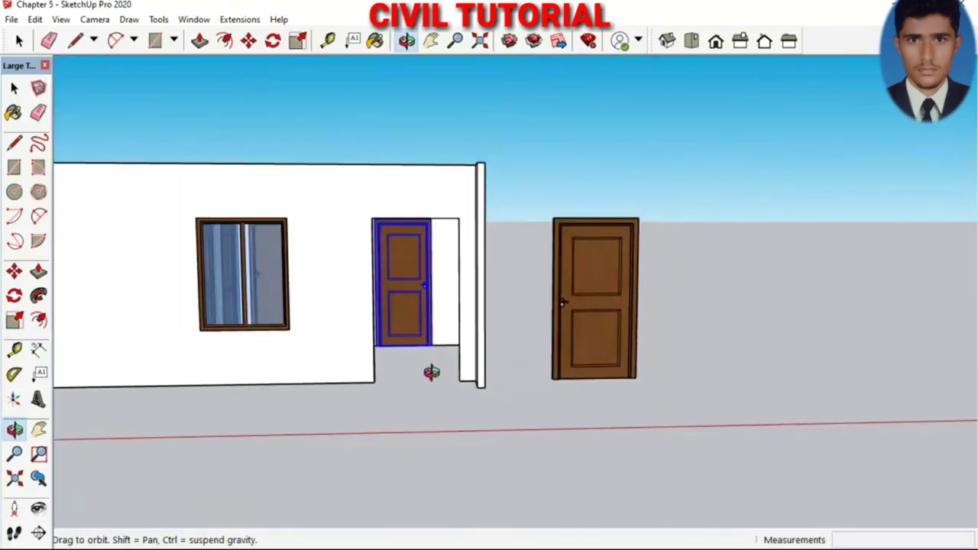
scroll(416, 384, up, 1)
scroll(417, 384, up, 2)
scroll(425, 376, up, 1)
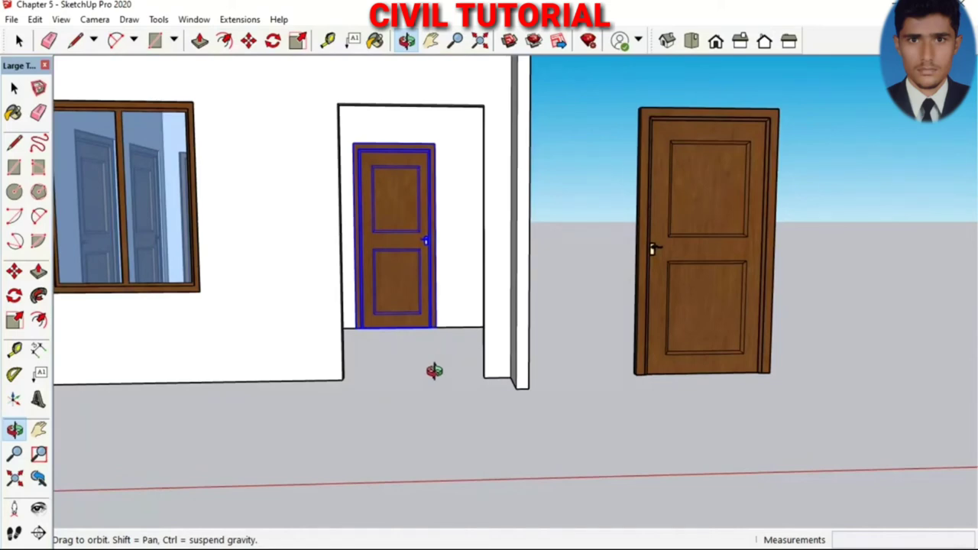
key(space)
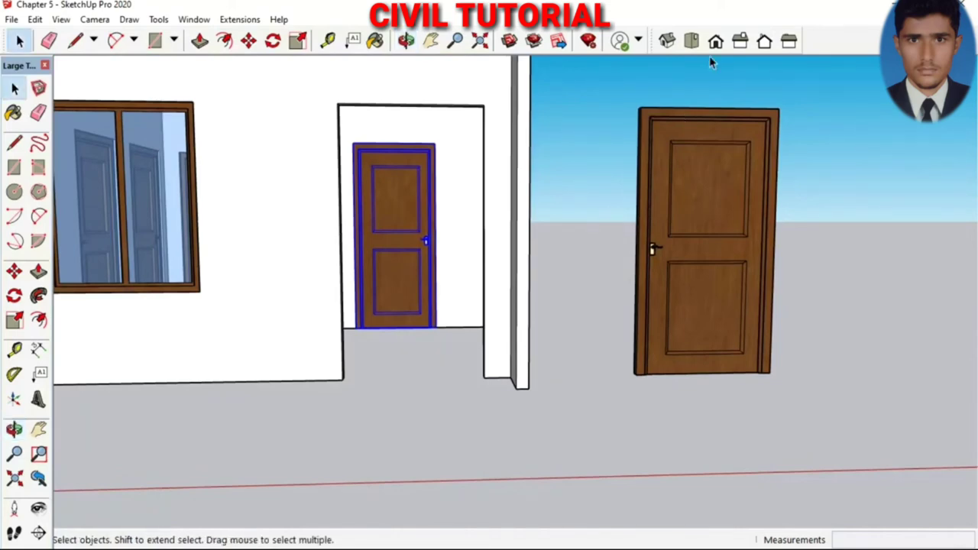
drag(631, 291, 800, 405)
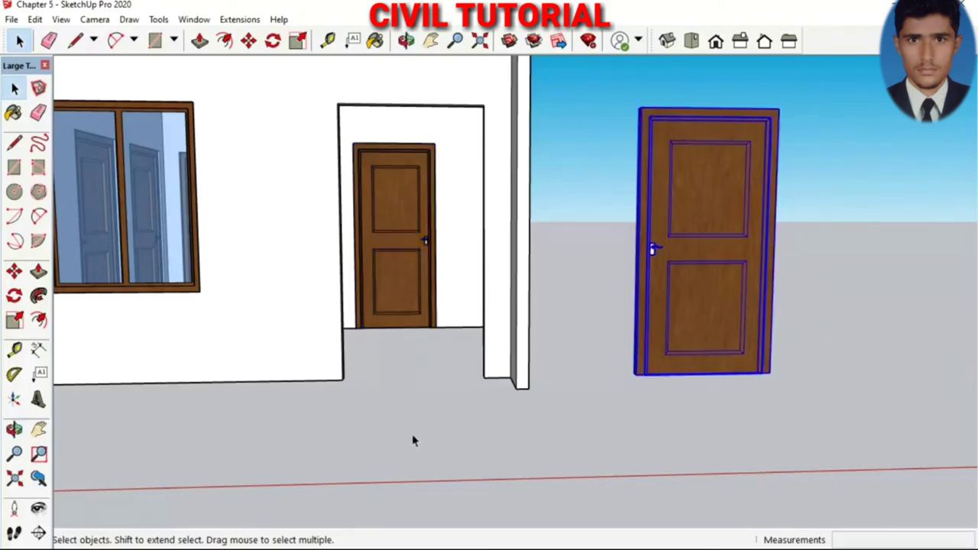
Move the door by its bottom-left corner into the front entrance doorway, then view from above.
scroll(412, 439, up, 1)
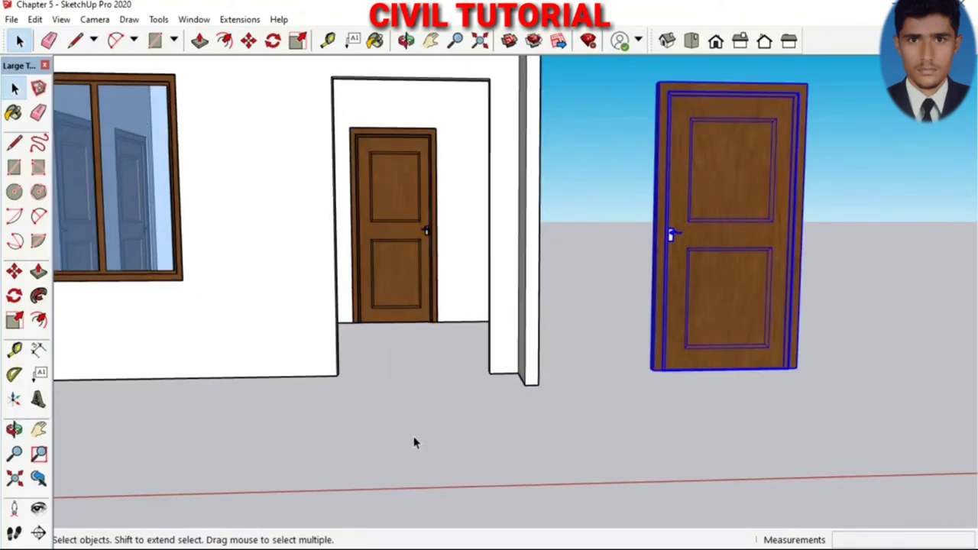
key(m)
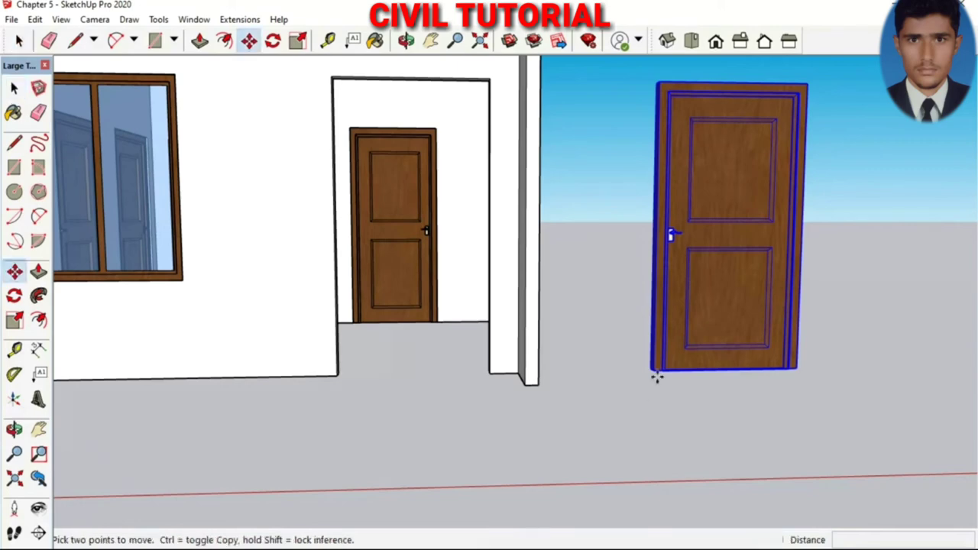
click(655, 372)
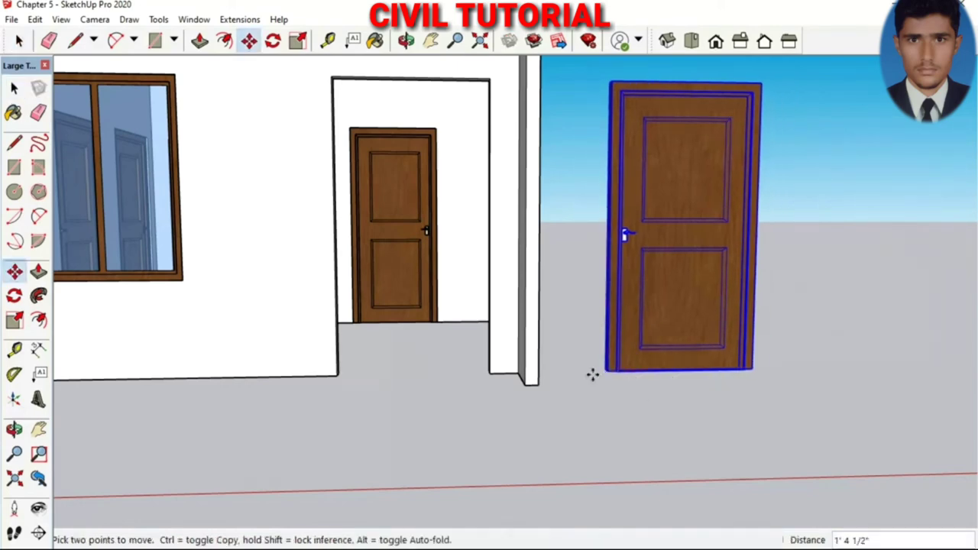
click(339, 373)
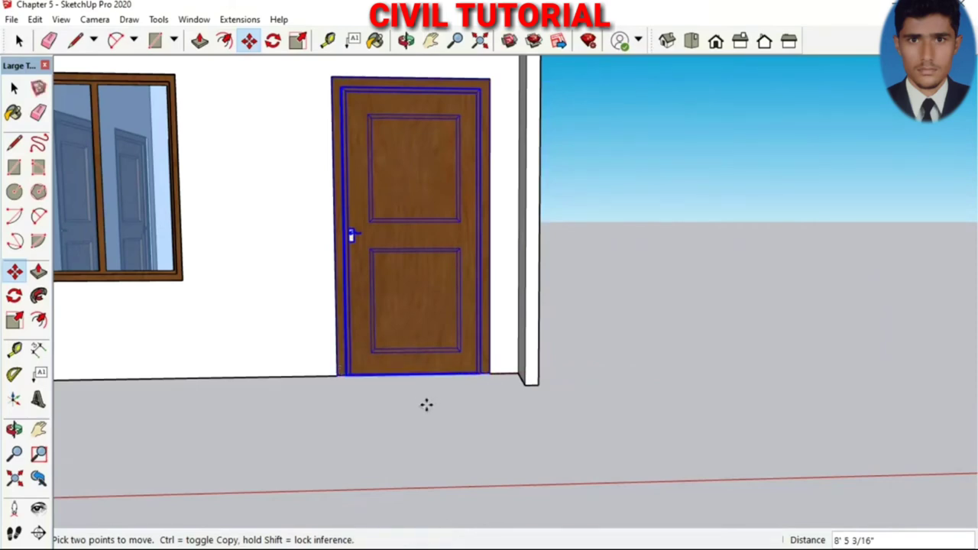
key(o)
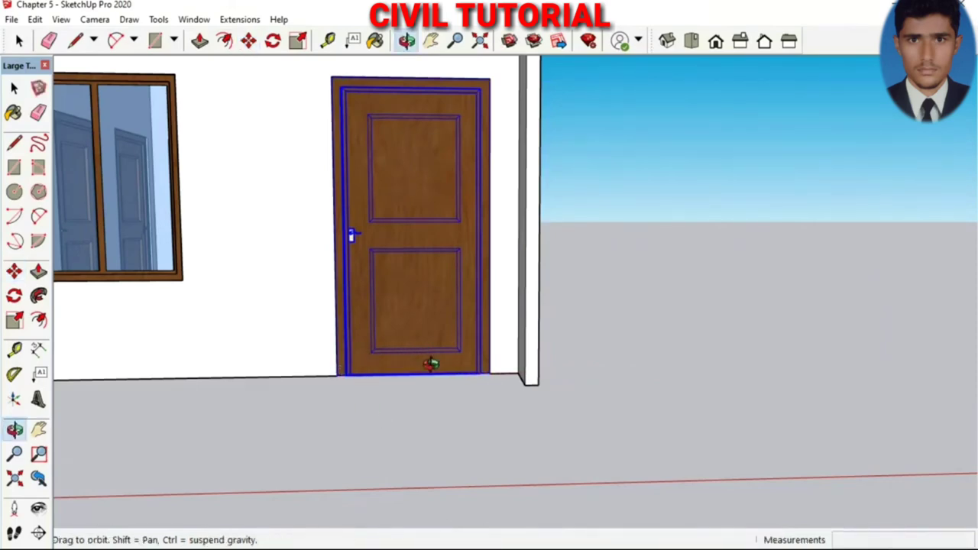
scroll(430, 362, down, 3)
scroll(382, 339, down, 2)
mouse_move(382, 339)
mouse_down()
mouse_move(465, 365)
mouse_move(535, 453)
mouse_move(561, 402)
mouse_move(507, 310)
mouse_up()
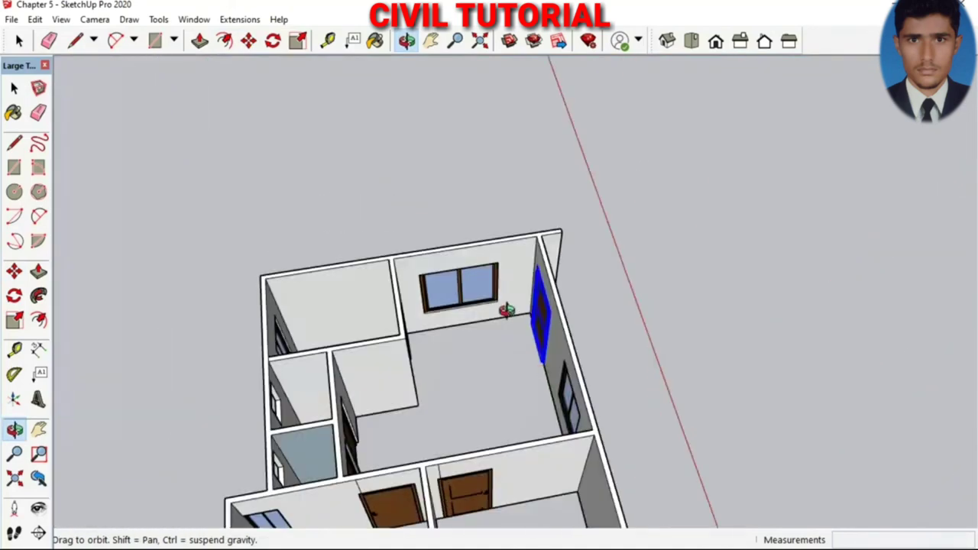
scroll(508, 310, up, 3)
scroll(535, 316, up, 3)
scroll(535, 316, up, 3)
scroll(563, 338, up, 2)
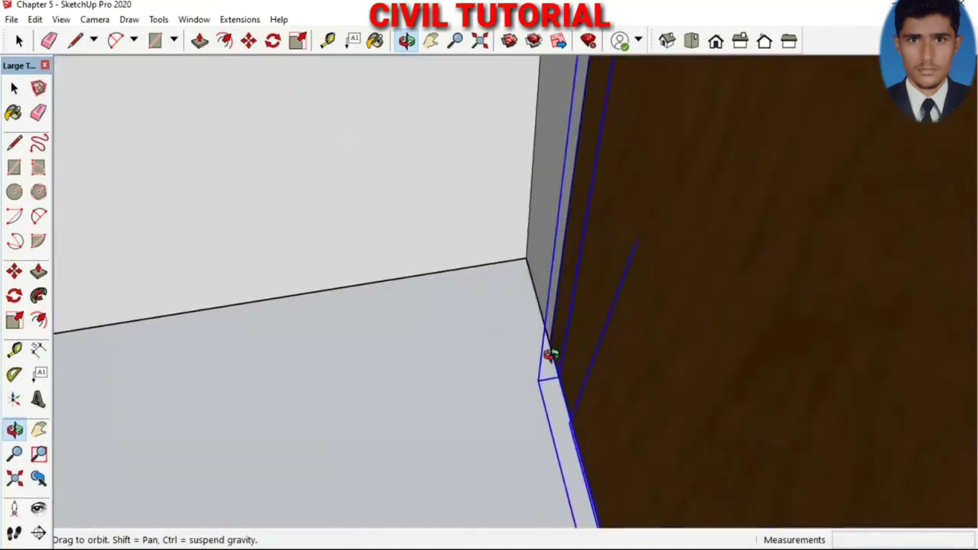
scroll(547, 346, up, 2)
scroll(547, 345, up, 2)
scroll(547, 346, up, 1)
scroll(546, 341, down, 2)
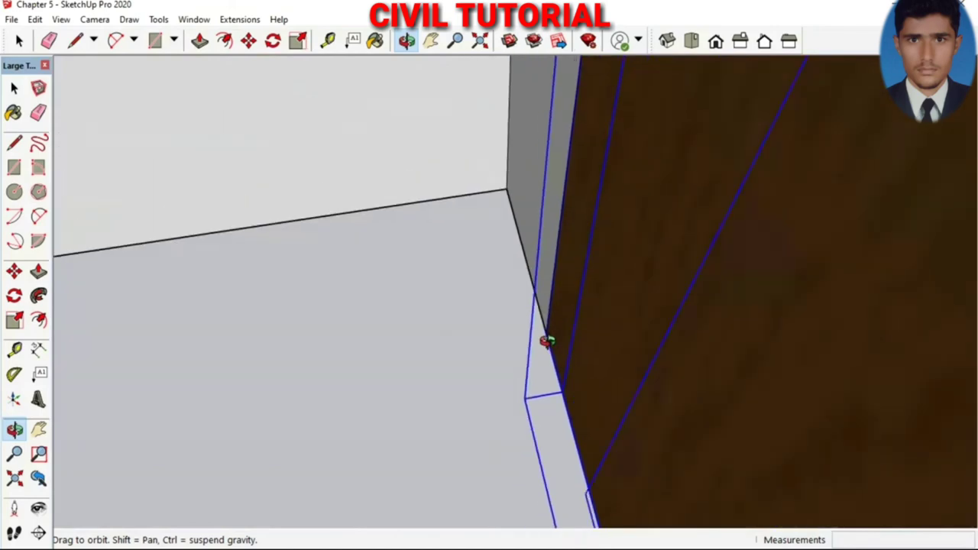
scroll(547, 341, down, 2)
scroll(509, 323, down, 1)
scroll(494, 341, down, 1)
mouse_move(493, 341)
mouse_down()
mouse_move(626, 350)
mouse_move(754, 343)
mouse_move(710, 353)
mouse_move(557, 251)
mouse_move(555, 264)
mouse_up()
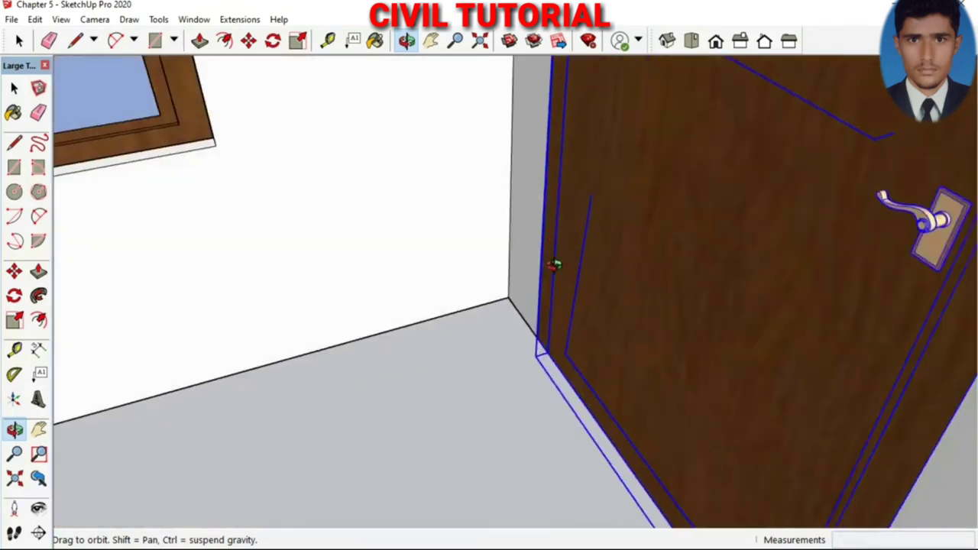
scroll(554, 264, down, 3)
scroll(549, 300, down, 3)
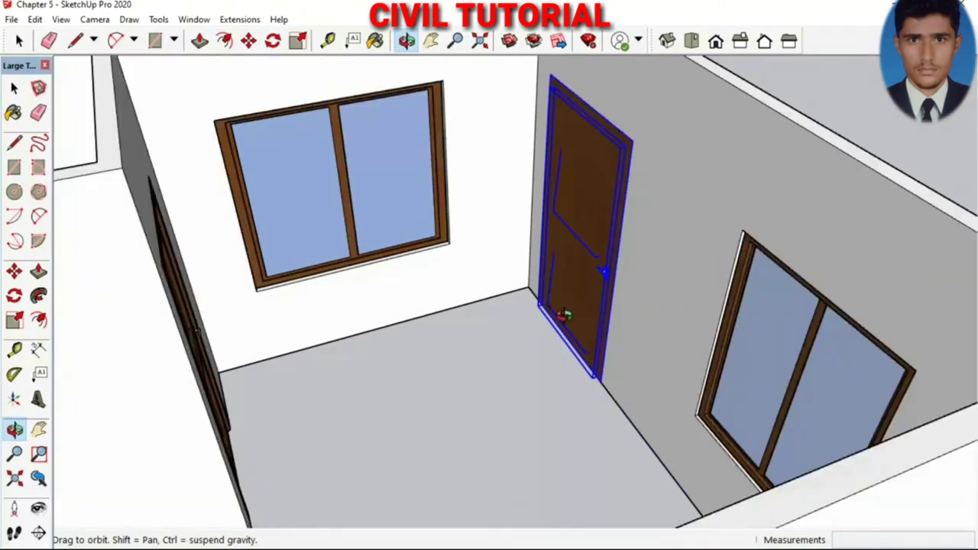
scroll(563, 315, down, 3)
scroll(519, 284, down, 2)
scroll(453, 227, down, 2)
scroll(554, 354, down, 1)
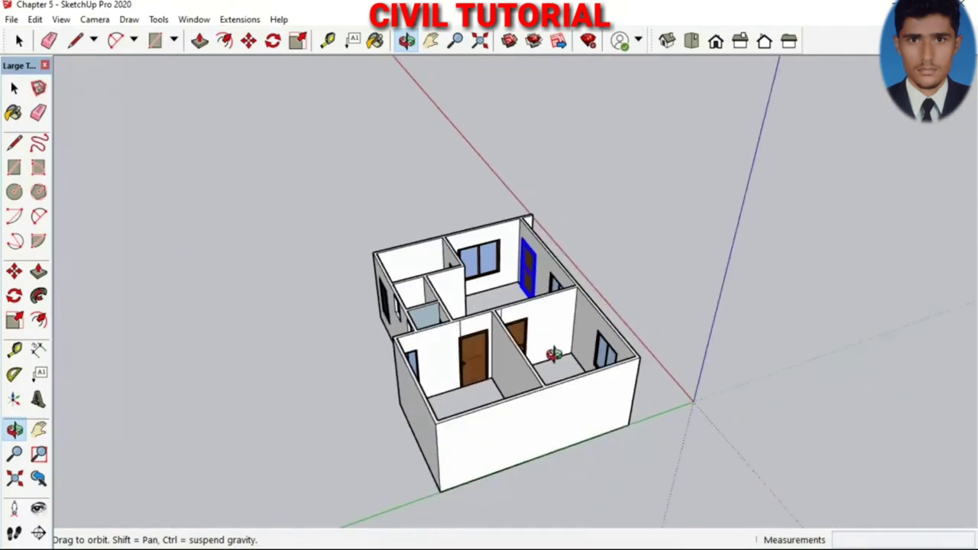
scroll(554, 354, down, 2)
mouse_move(594, 387)
mouse_down()
mouse_move(421, 395)
mouse_move(271, 345)
mouse_move(386, 422)
mouse_move(310, 397)
mouse_up()
scroll(447, 375, up, 1)
scroll(450, 374, up, 2)
scroll(451, 374, up, 3)
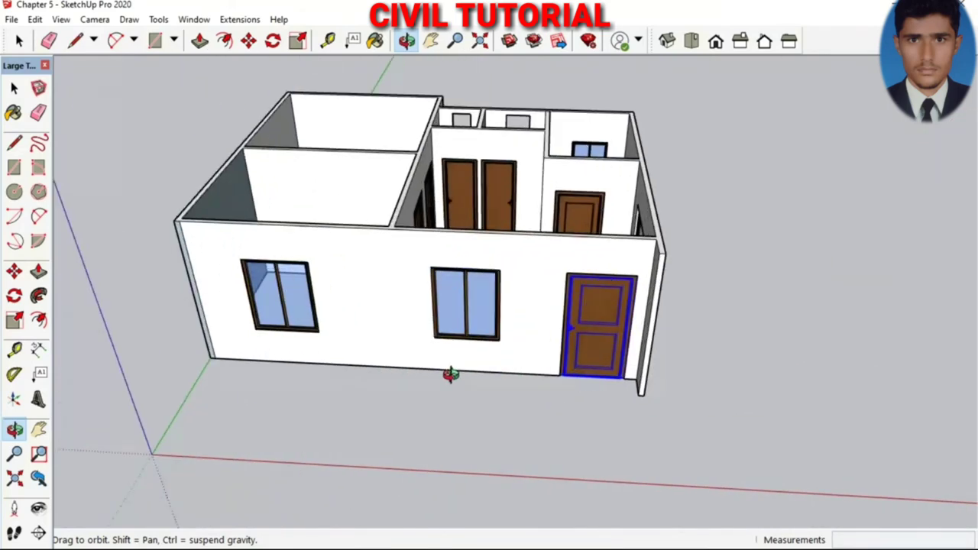
scroll(451, 375, down, 2)
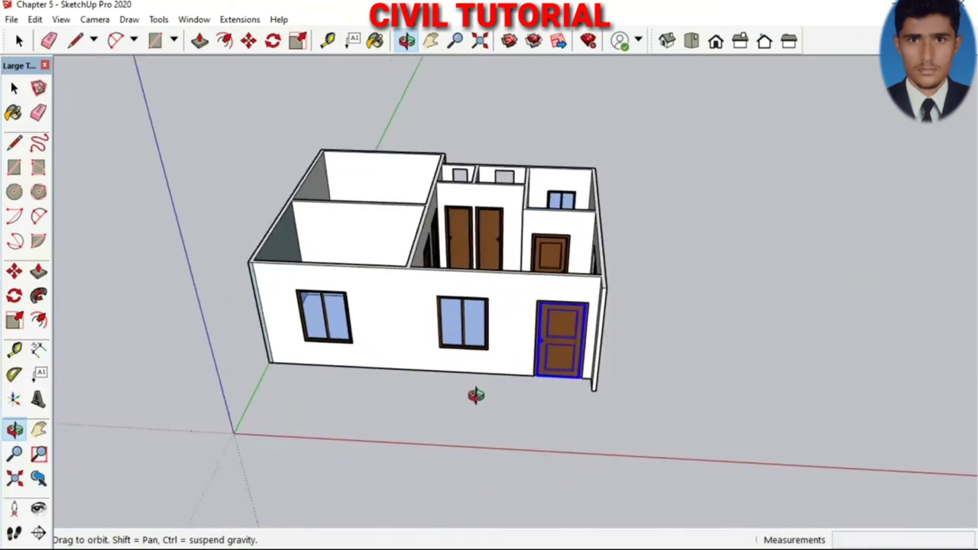
key(space)
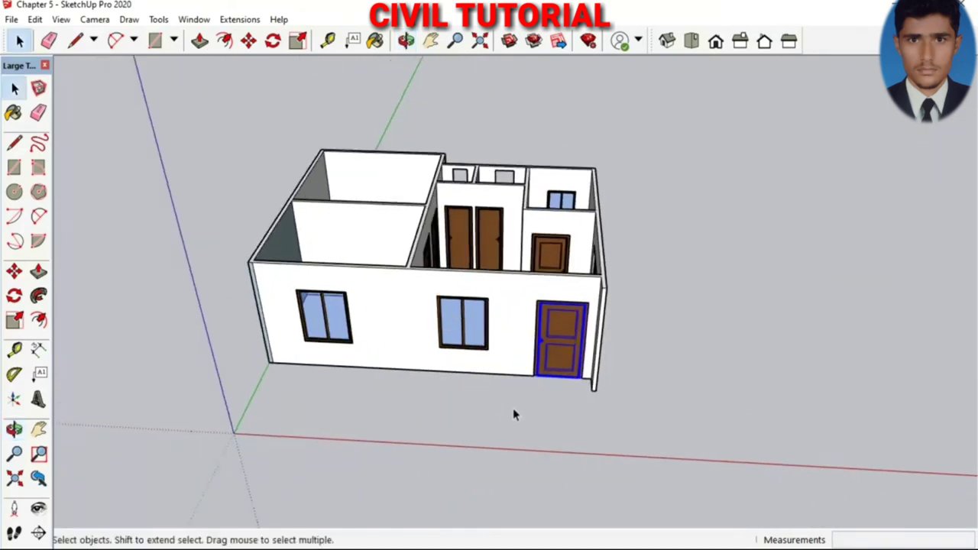
click(513, 408)
key(o)
scroll(523, 307, up, 1)
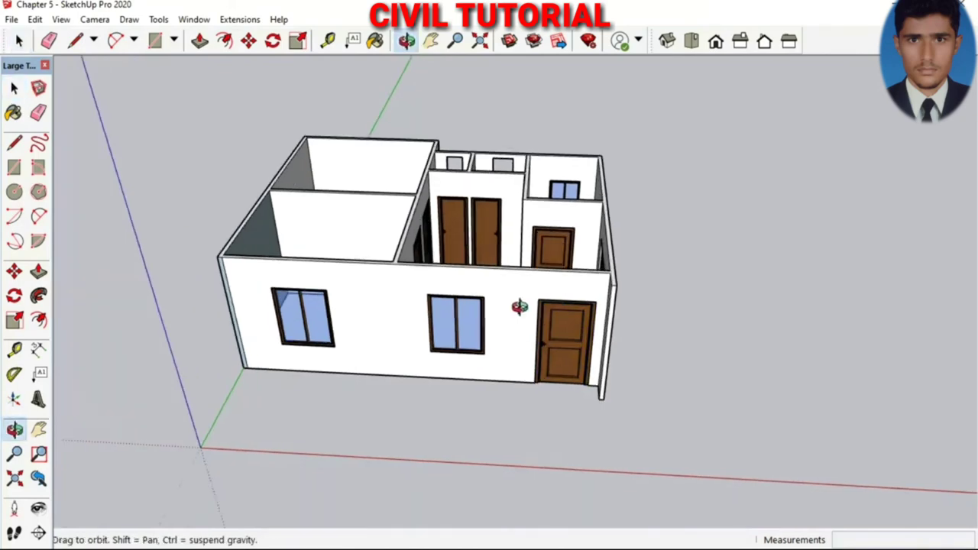
scroll(520, 308, up, 2)
scroll(609, 368, down, 1)
scroll(609, 369, down, 1)
scroll(456, 284, up, 2)
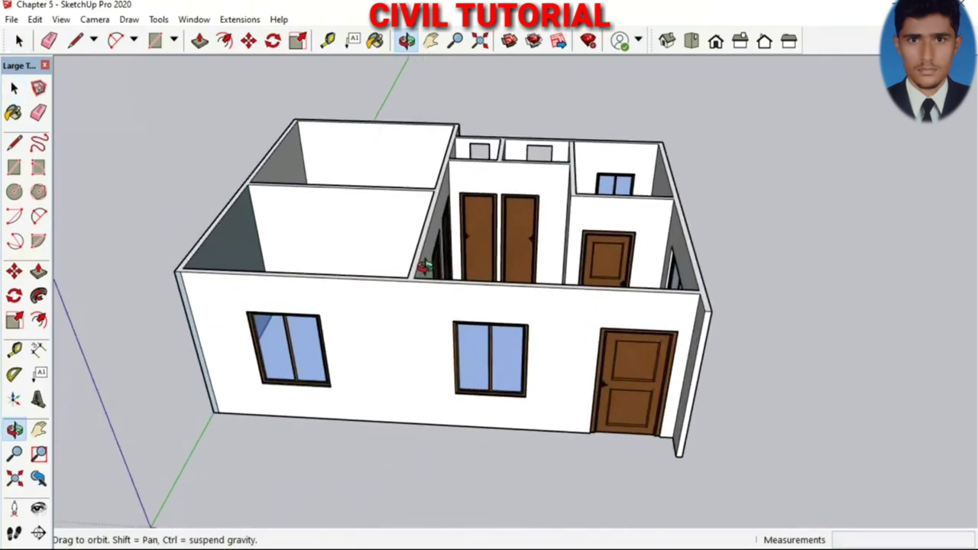
scroll(462, 283, up, 3)
mouse_move(508, 292)
mouse_down()
mouse_move(273, 247)
mouse_move(214, 275)
mouse_move(467, 232)
mouse_up()
scroll(468, 232, down, 3)
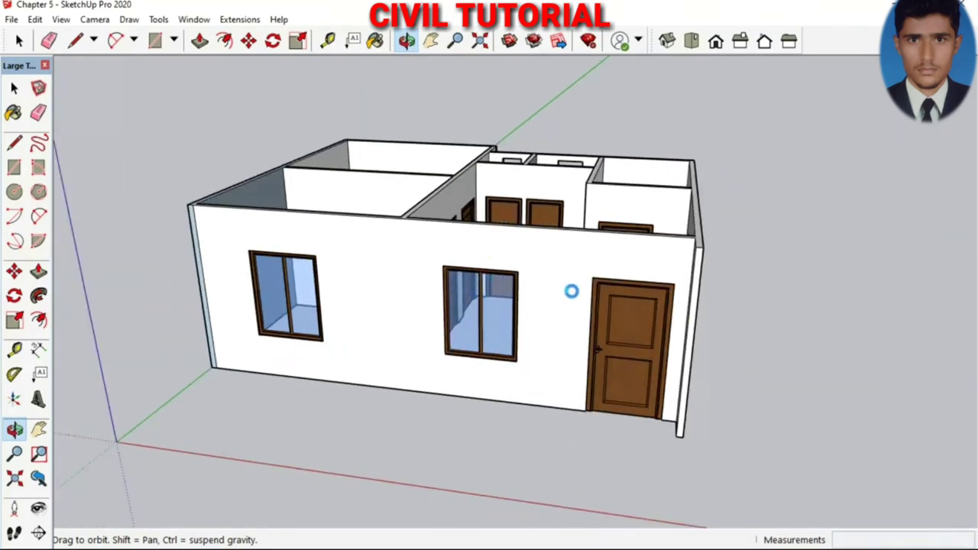
drag(572, 291, 568, 288)
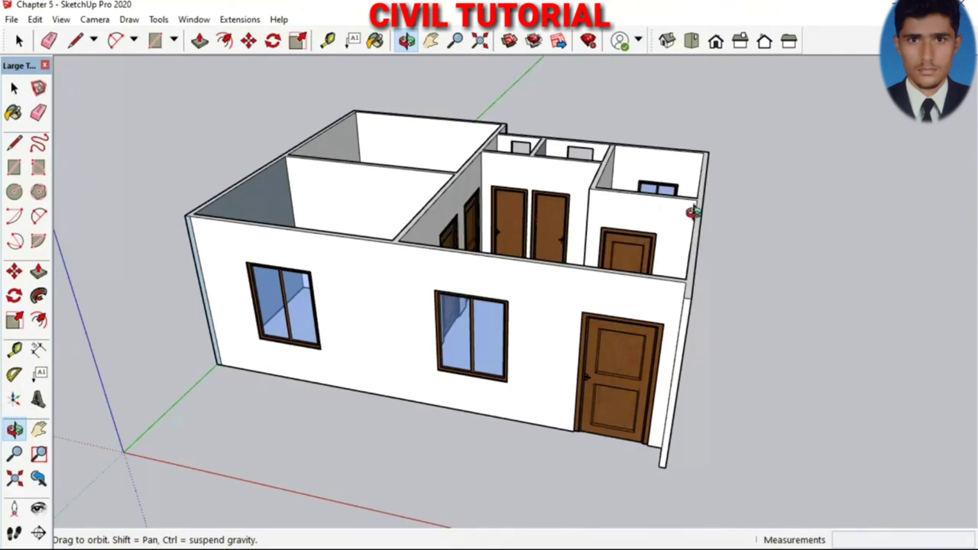
mouse_move(692, 212)
mouse_down()
mouse_move(694, 240)
mouse_move(657, 252)
mouse_move(558, 238)
mouse_move(596, 222)
mouse_move(616, 196)
mouse_move(726, 229)
mouse_move(781, 230)
mouse_move(680, 349)
mouse_move(607, 346)
mouse_move(578, 305)
mouse_move(316, 260)
mouse_move(308, 277)
mouse_move(559, 321)
mouse_move(735, 167)
mouse_up()
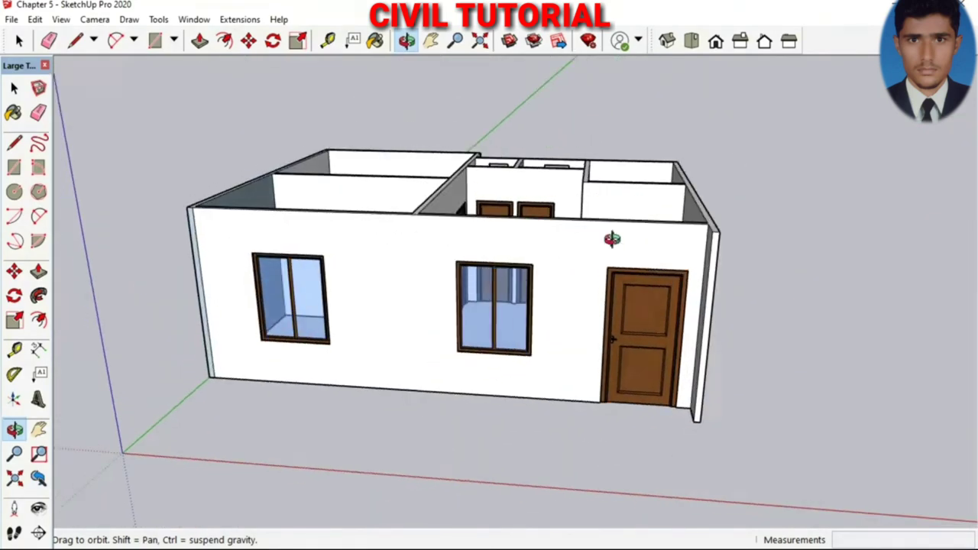
mouse_move(612, 240)
mouse_down()
mouse_move(618, 255)
mouse_move(533, 275)
mouse_move(532, 299)
mouse_move(507, 315)
mouse_move(550, 303)
mouse_up()
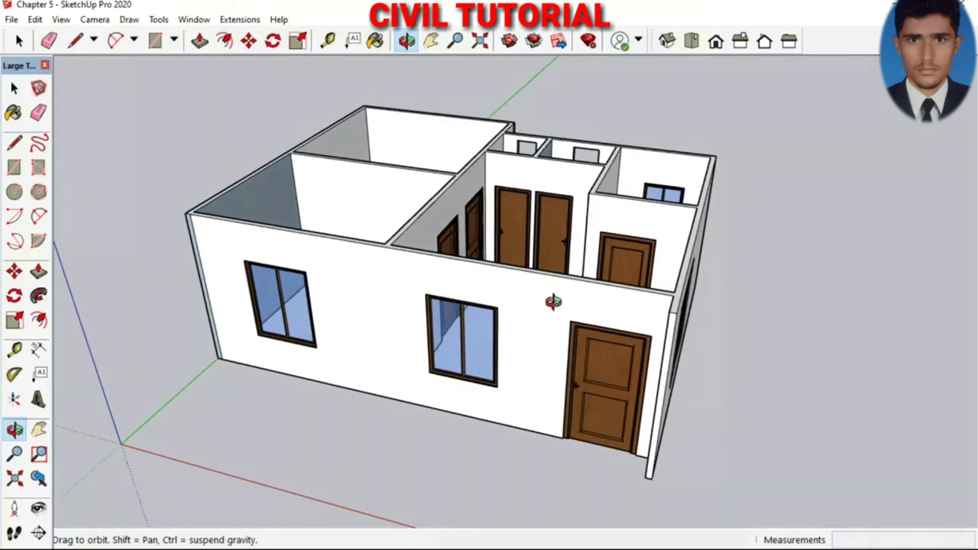